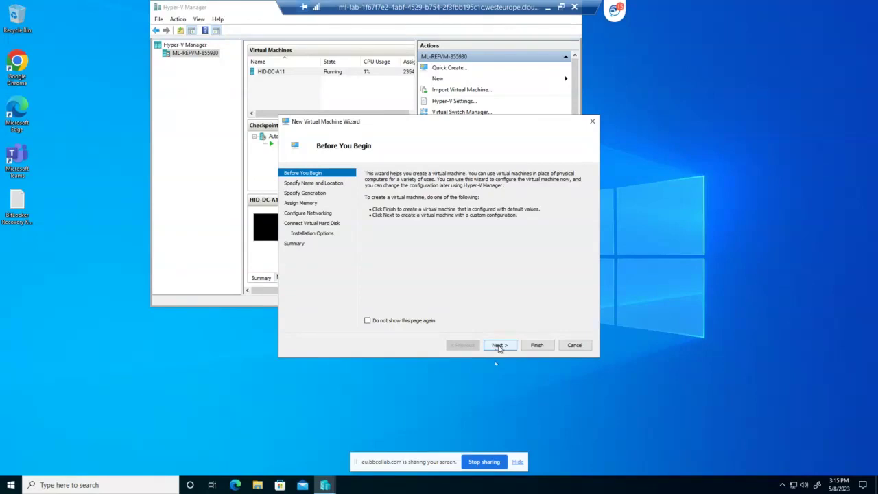
Name the new virtual machine 'revision DC' and advance to the Specify Generation page
left_click(499, 345)
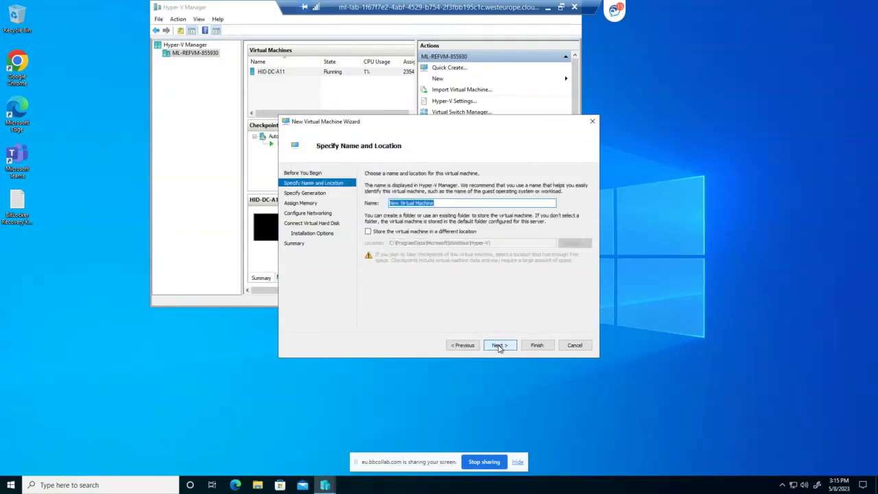
type("revision DC")
left_click(500, 346)
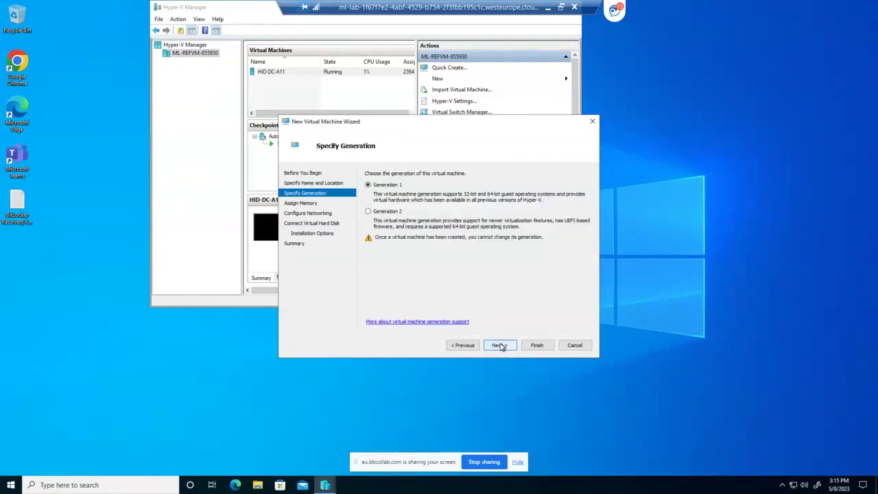
Keep Generation 1 and set the startup memory to 4096 MB
left_click(500, 346)
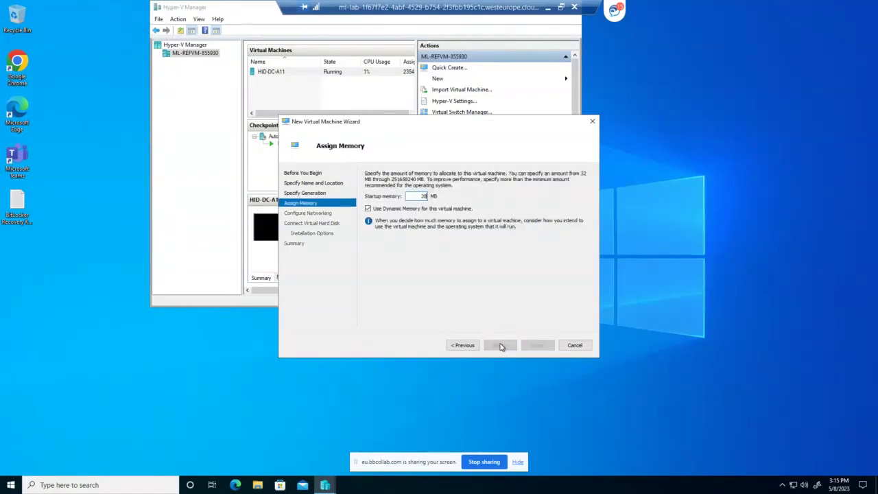
type("2049")
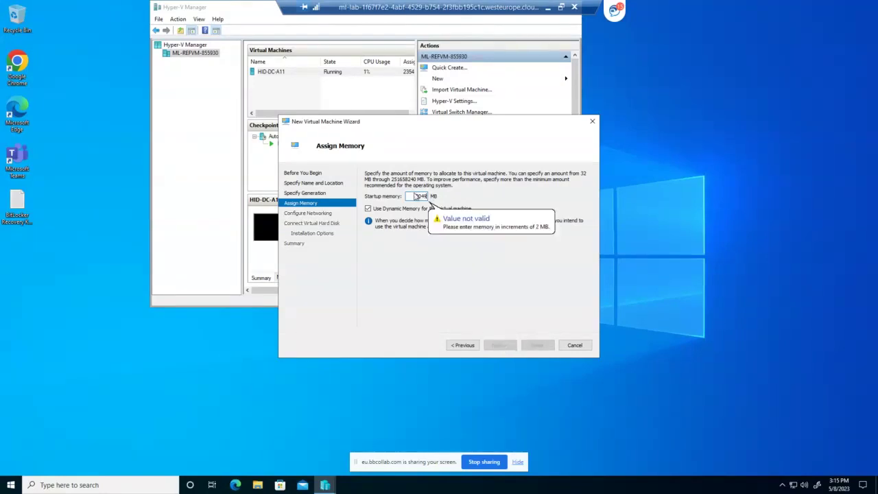
left_click_drag(416, 196, 460, 191)
type("4")
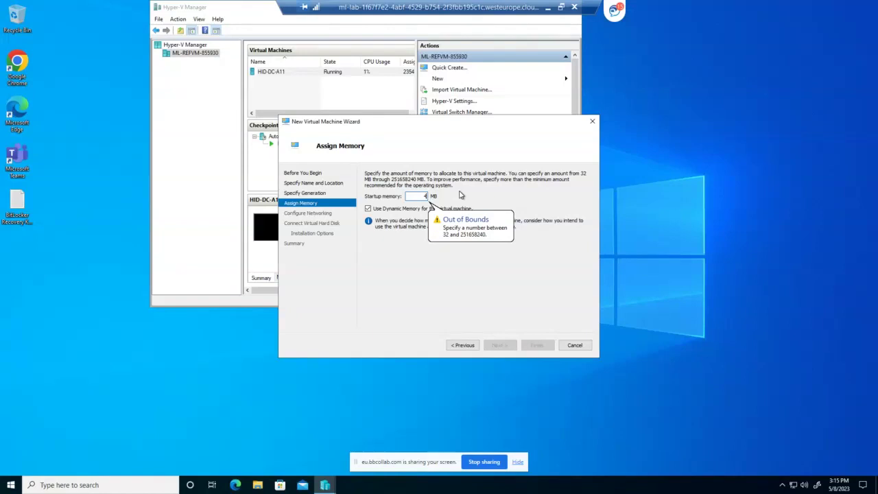
type("096")
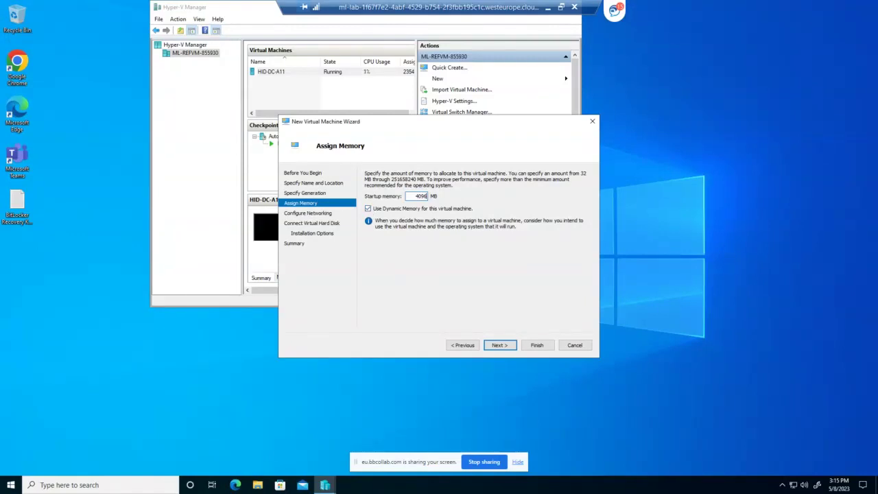
left_click(500, 345)
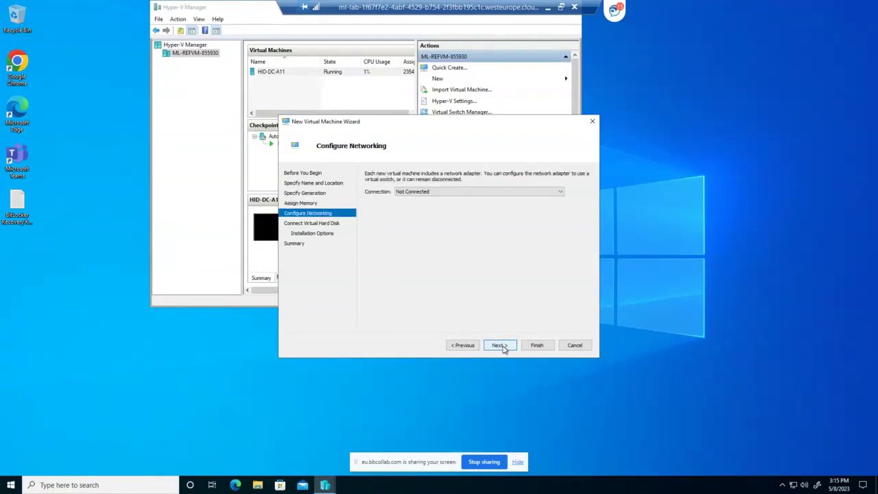
Connect the VM's network adapter to the Default Switch
left_click(558, 192)
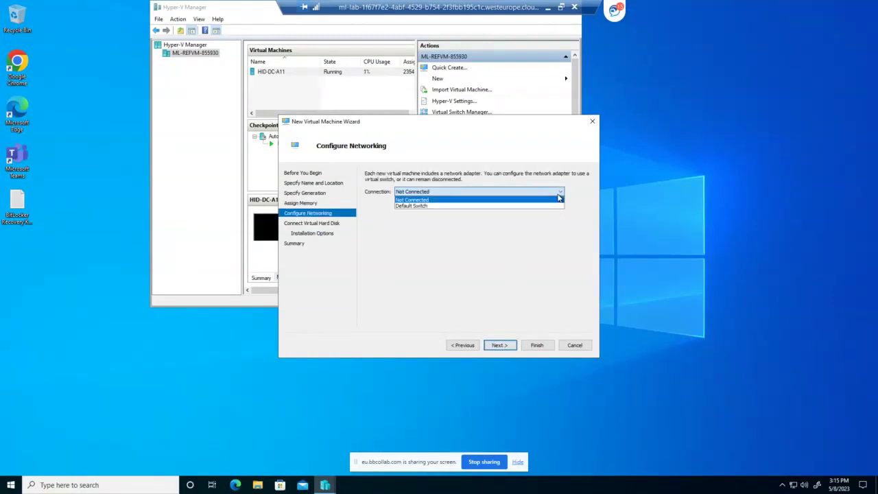
left_click(472, 207)
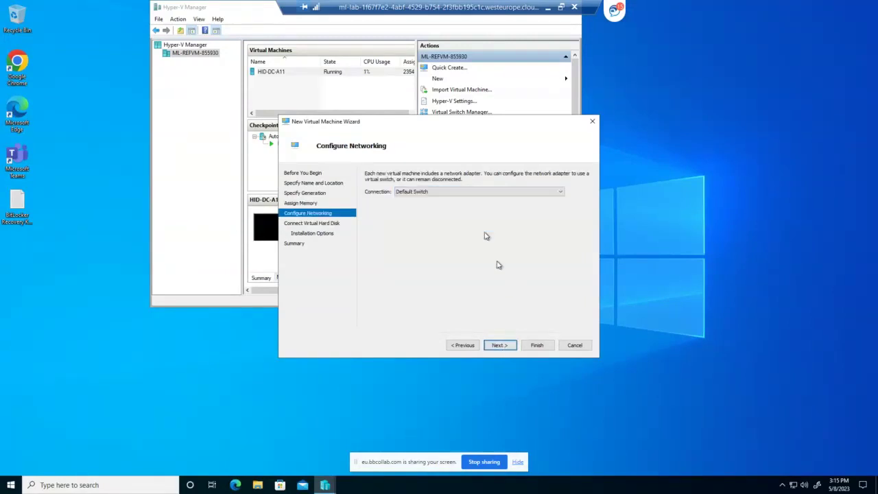
left_click(500, 346)
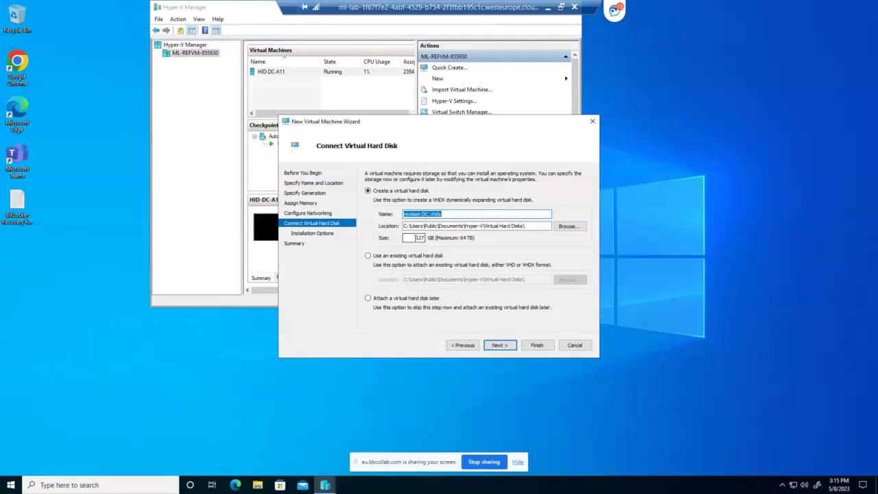
Set the new virtual hard disk size to 40 GB
double_click(416, 237)
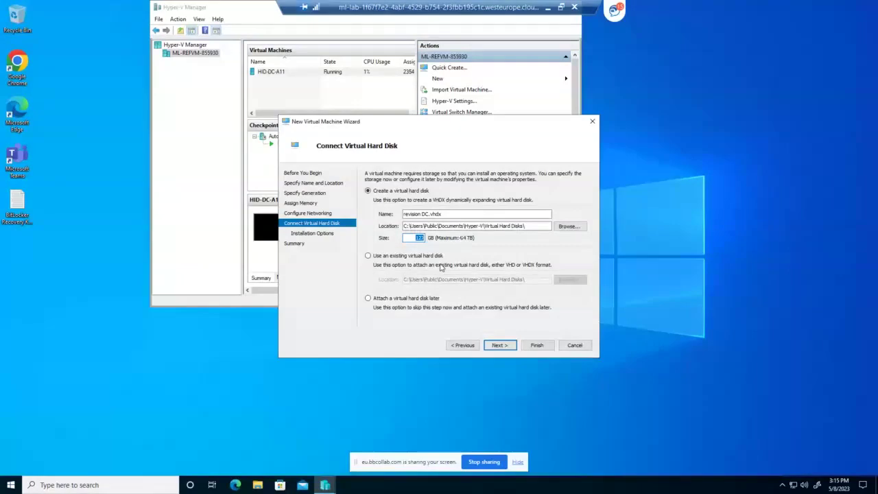
type("40")
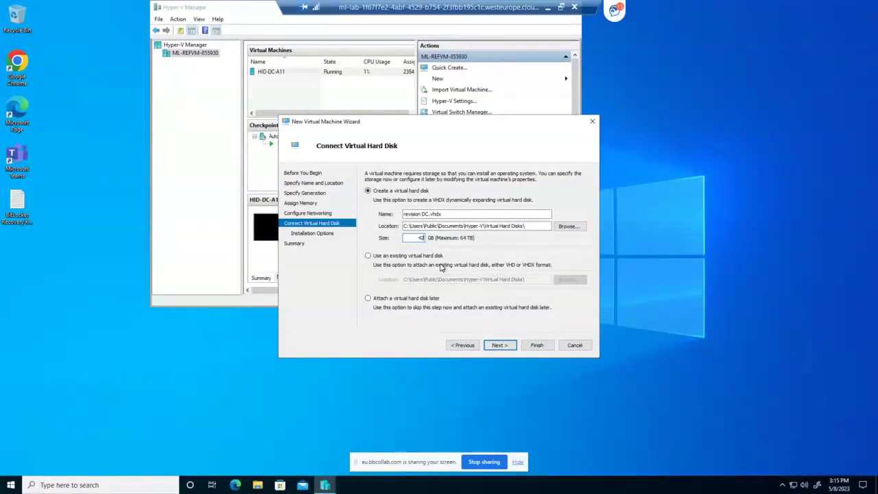
left_click(502, 345)
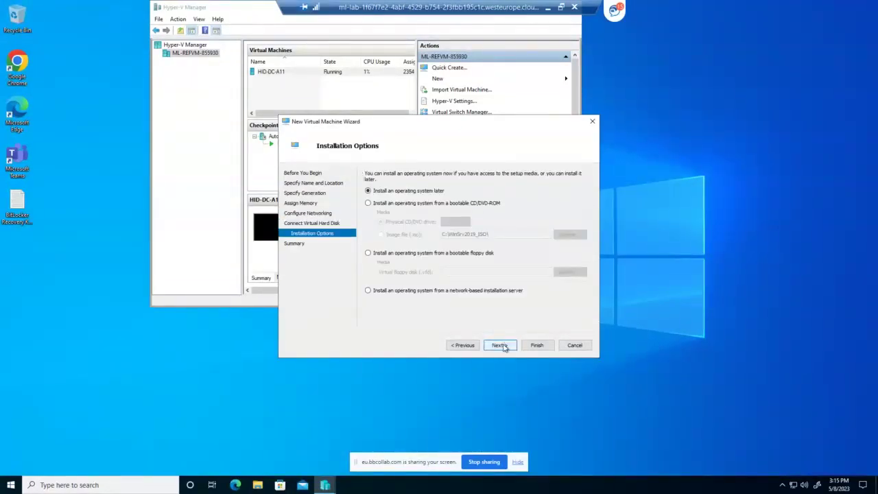
Set the VM to install from the Windows Server 2019 ISO image file
left_click(378, 205)
left_click(381, 234)
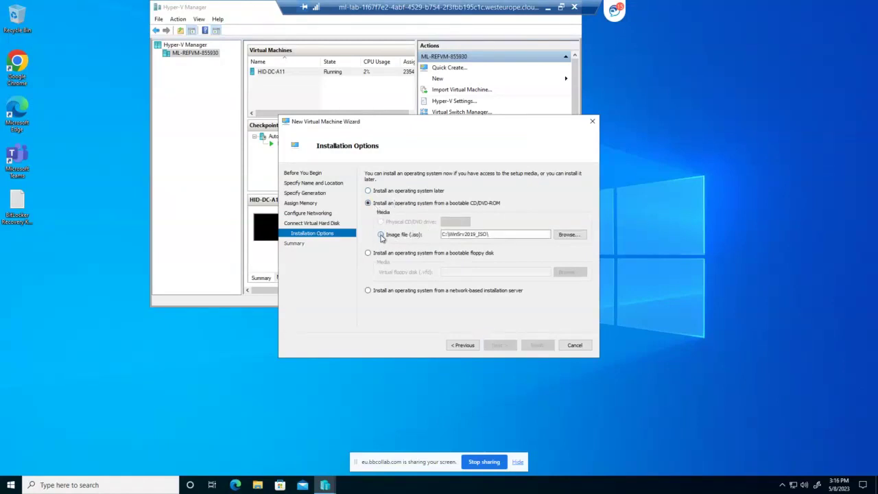
left_click(461, 234)
left_click(571, 235)
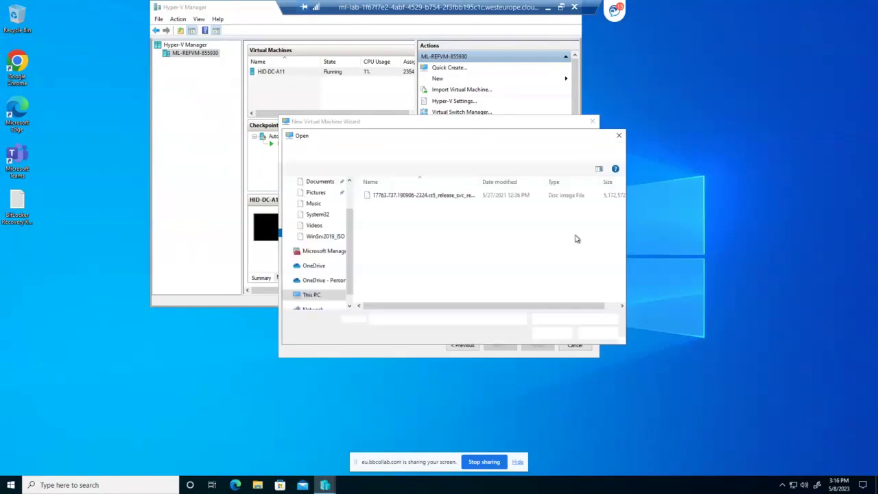
left_click(391, 197)
left_click(553, 333)
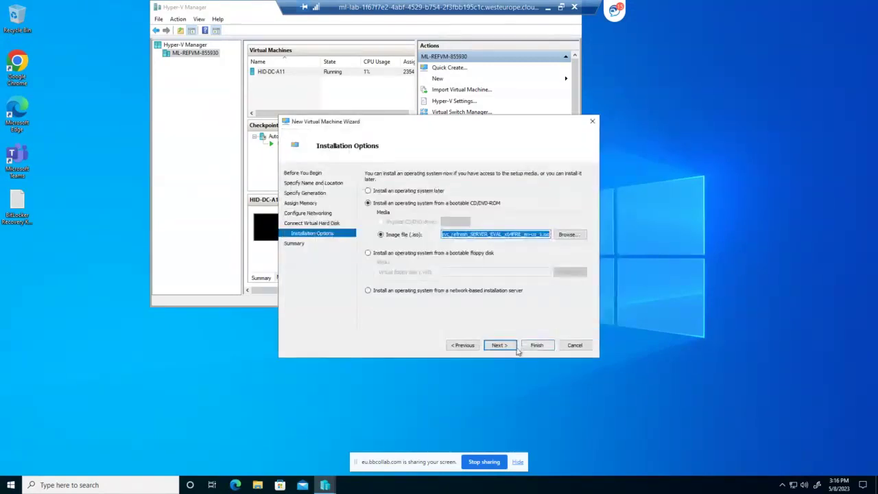
Finish the wizard to create revision DC and open its console connection
left_click(500, 345)
left_click(536, 346)
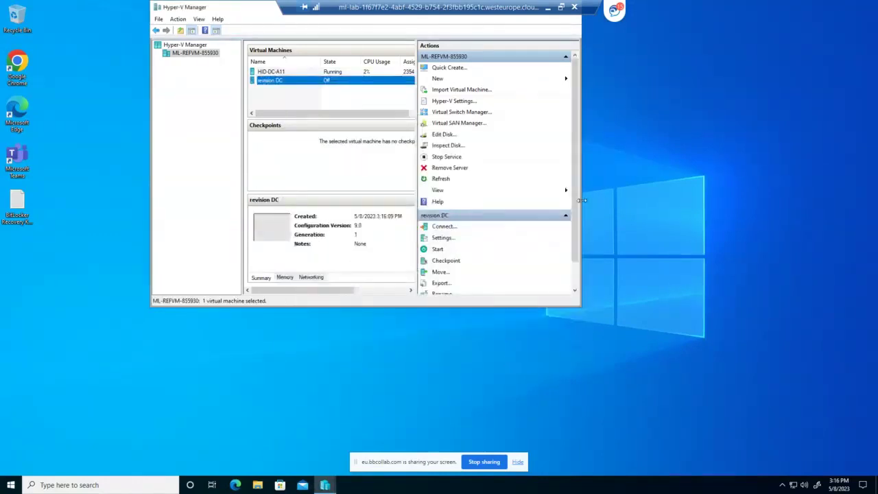
double_click(267, 80)
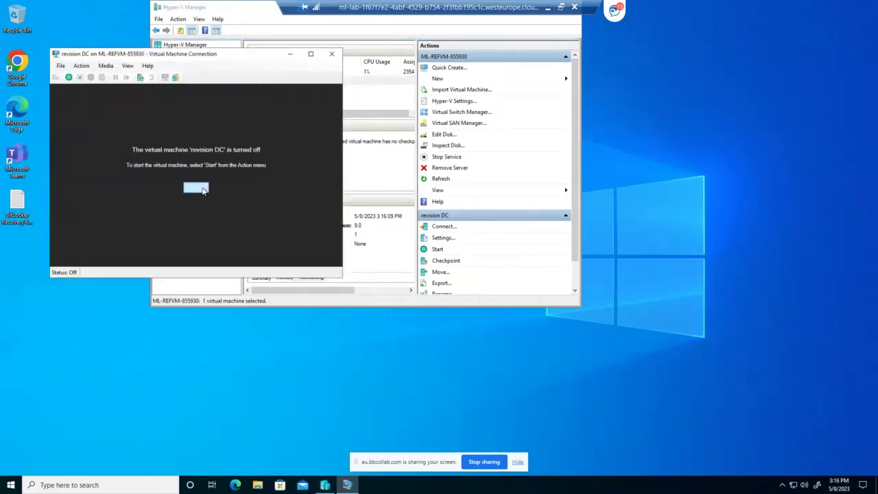
Power on revision DC from the connection window
left_click(199, 188)
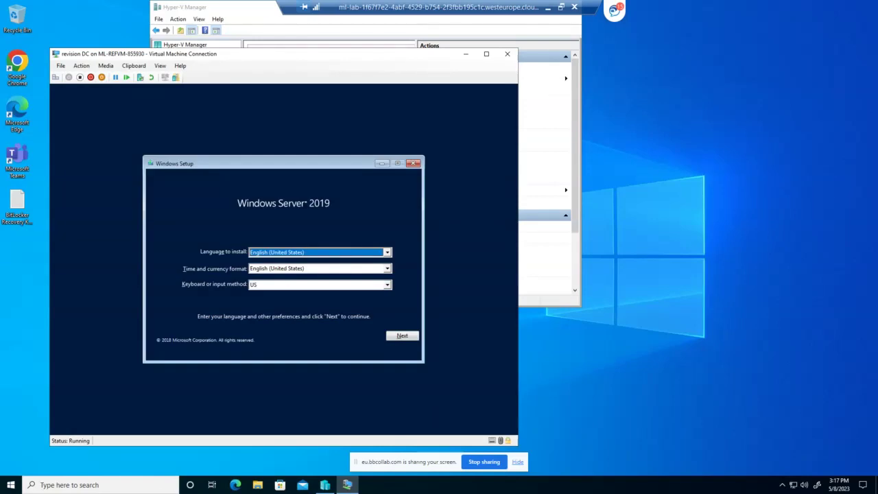
Keep the English (United States) defaults and choose Windows Server 2019 Datacenter Evaluation (Desktop Experience)
left_click(401, 337)
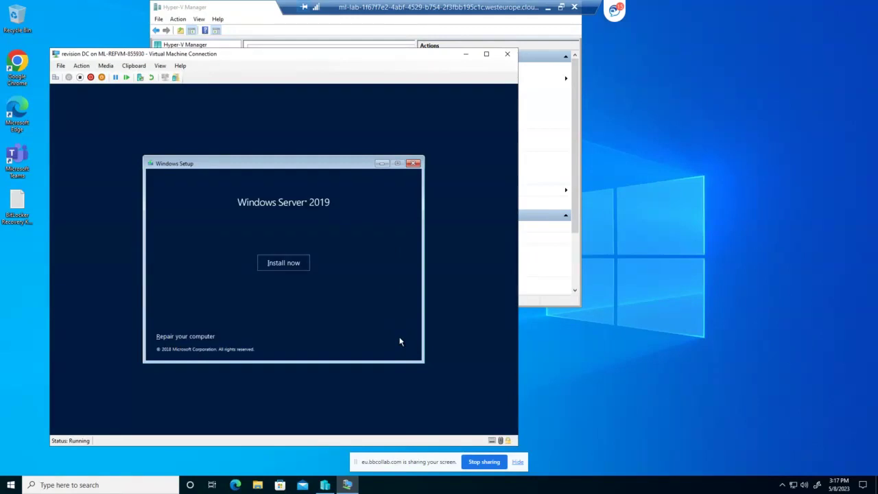
left_click(283, 263)
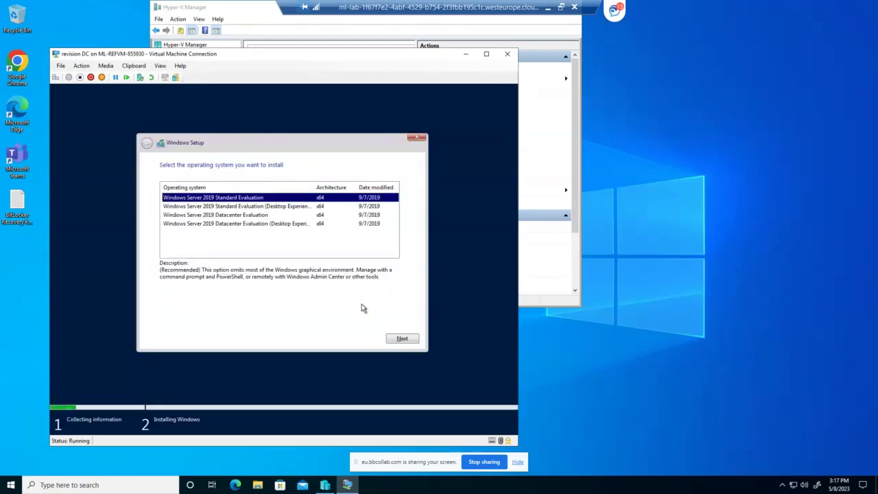
left_click(266, 225)
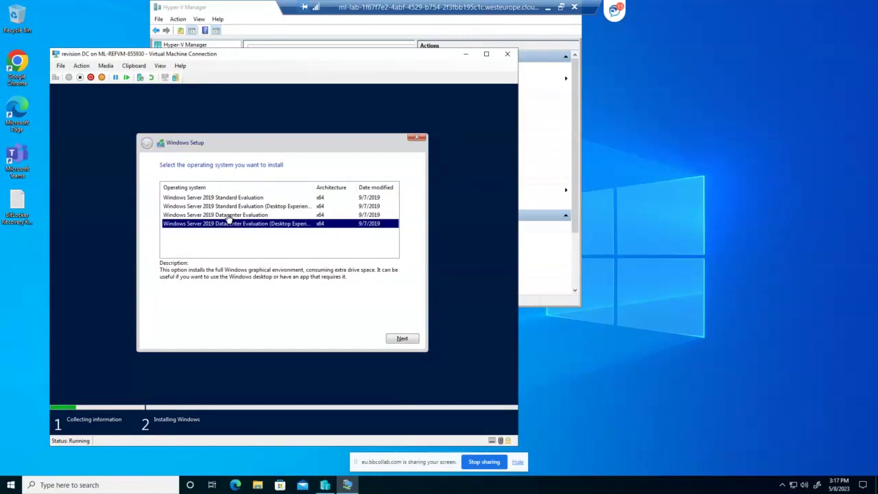
left_click(402, 339)
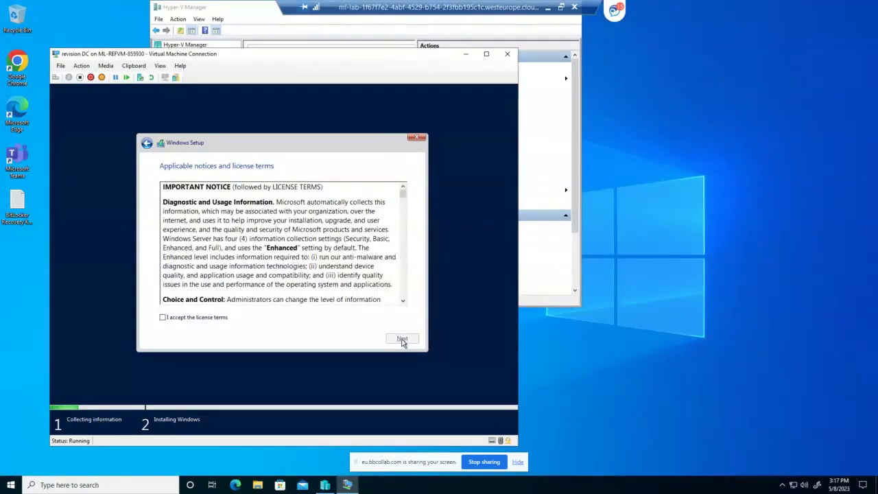
Accept the license terms and run a Custom install onto the unallocated drive
left_click(165, 318)
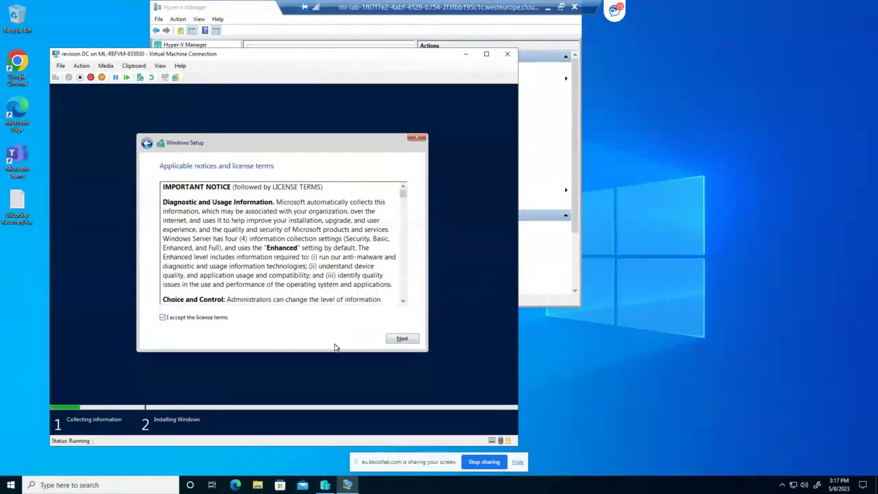
left_click(402, 339)
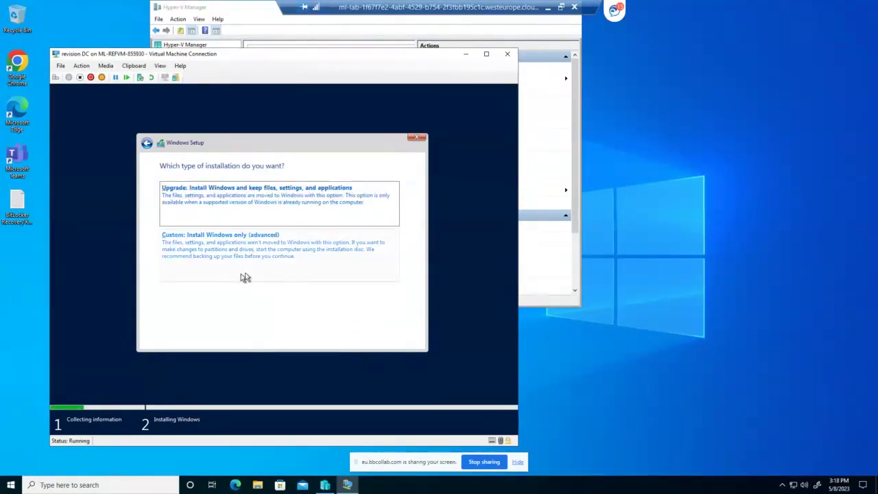
left_click(249, 251)
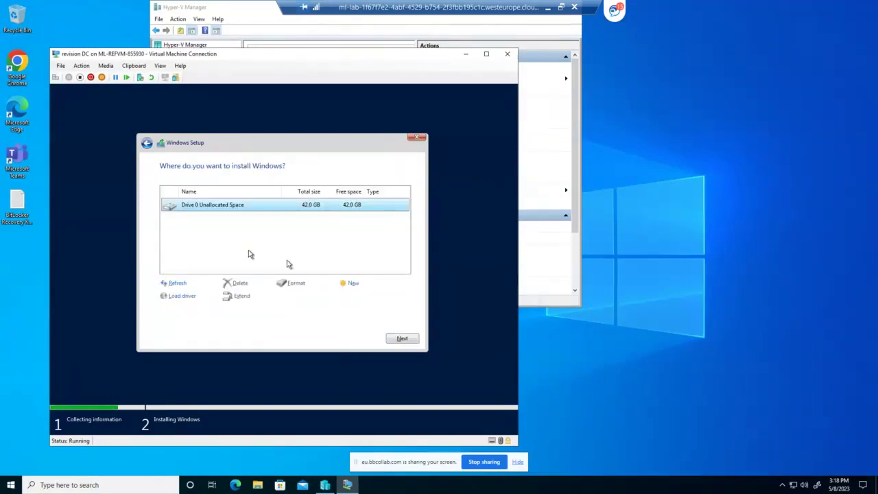
left_click(399, 340)
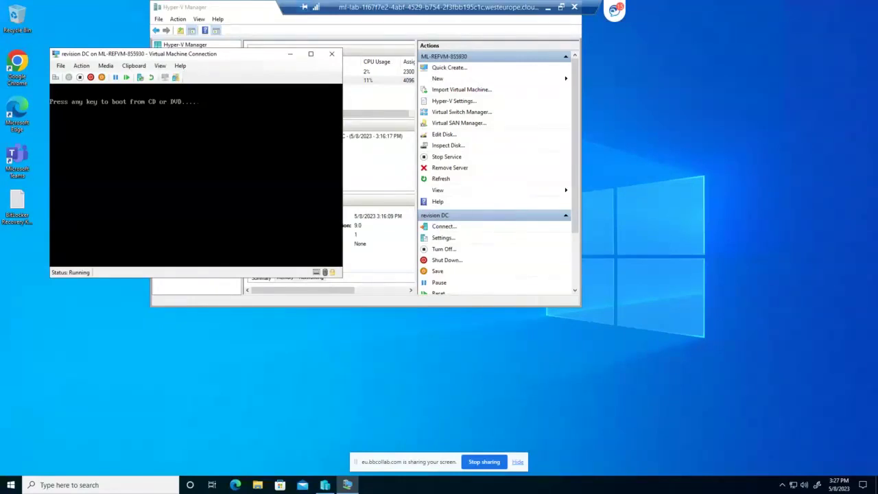
Boot revision DC from the install disc at the press-any-key prompt
key("Return")
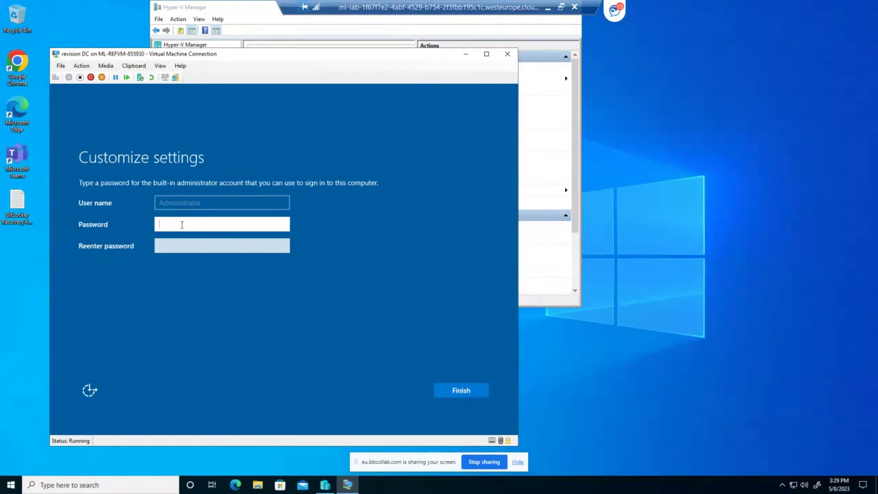
Enter the Administrator password and its confirmation, then submit them
type("P•••••••")
key("Tab")
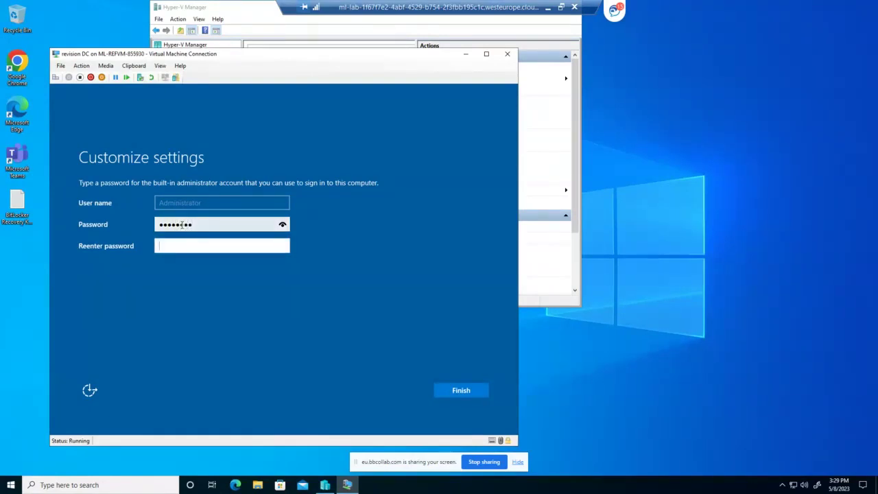
type("••••••••")
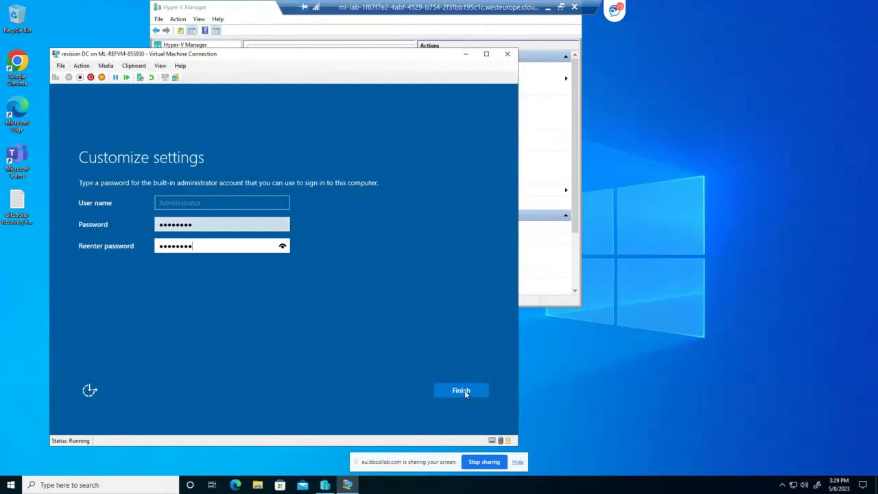
left_click(461, 390)
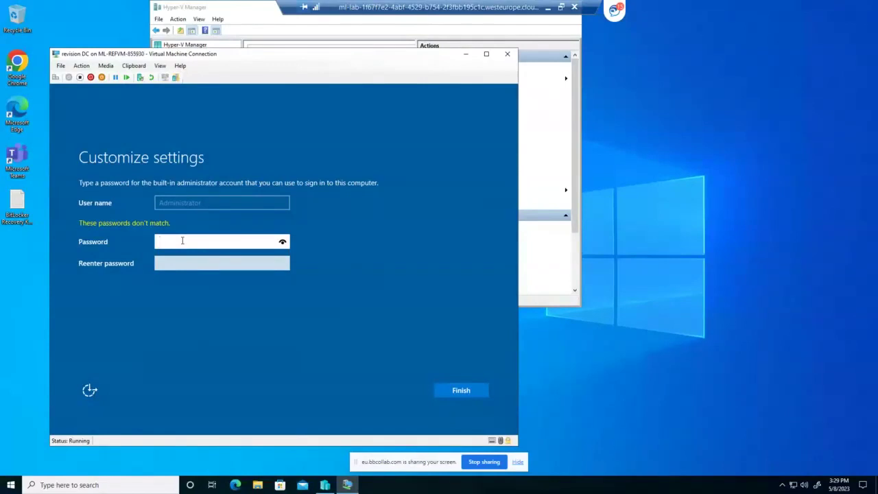
Re-enter the Administrator password and confirmation after the mismatch error
type("Password")
key("Tab")
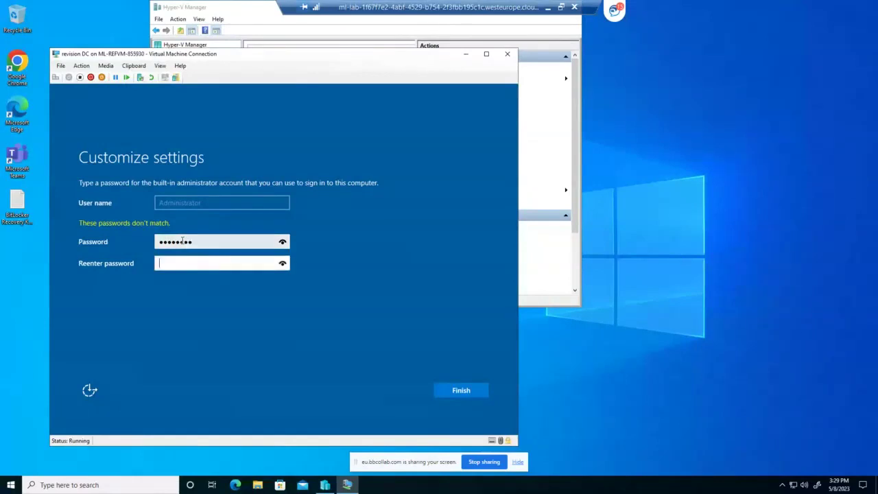
type("password")
Submit the Administrator password, connect the display, and sign in with the account password
left_click(454, 388)
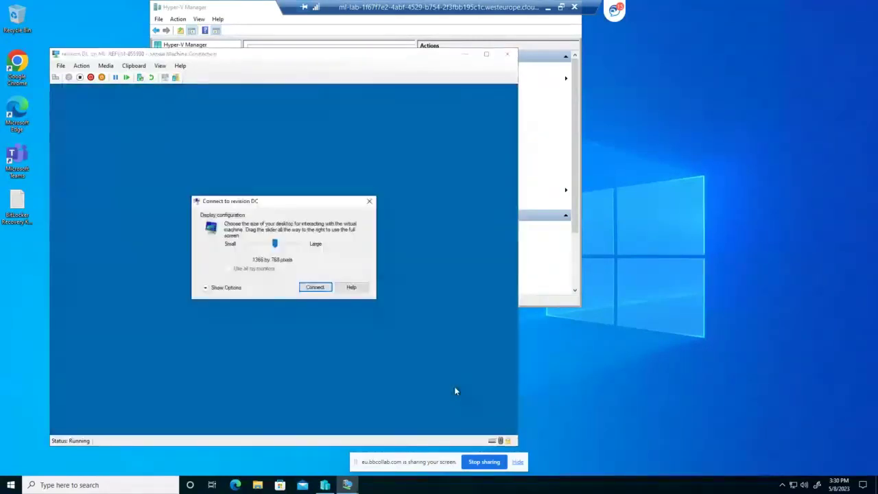
left_click(312, 286)
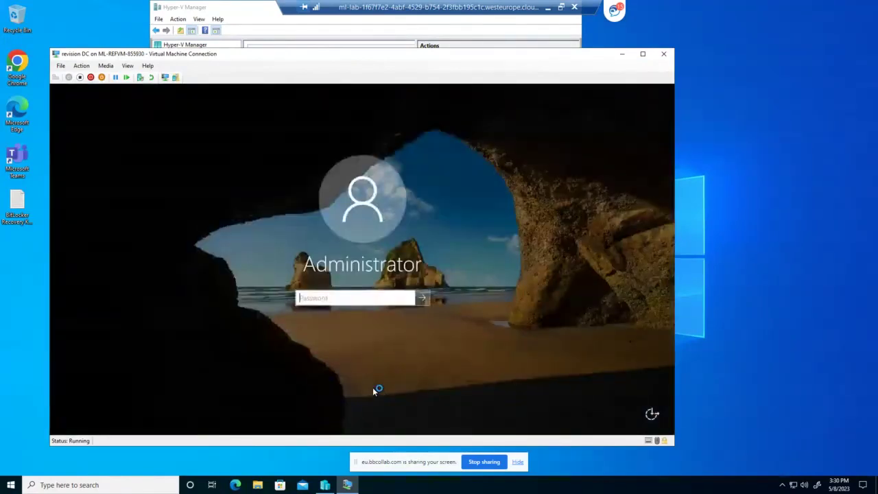
type("Pa55w.rd")
key("Return")
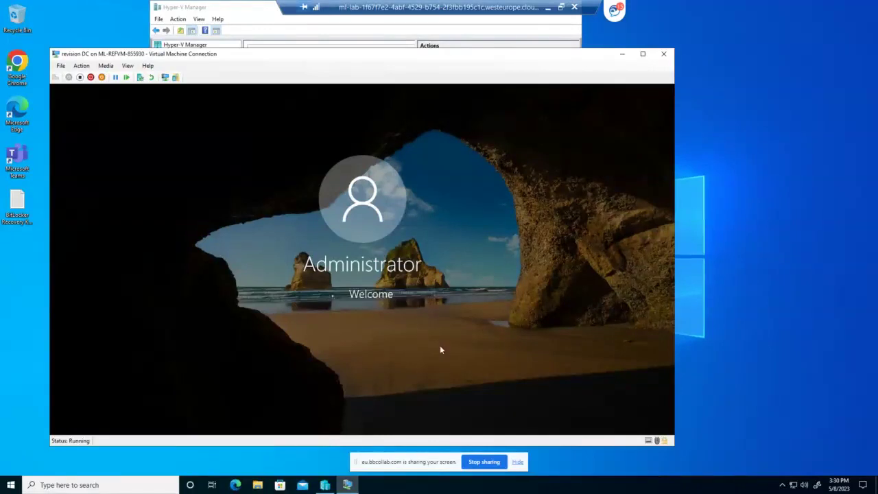
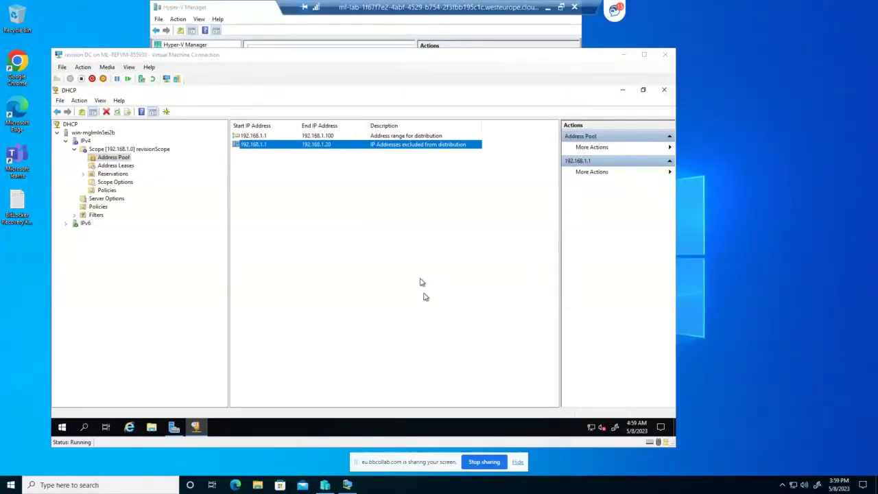
Start the Add Roles and Features wizard and select the DNS Server role with its management tools
left_click(174, 427)
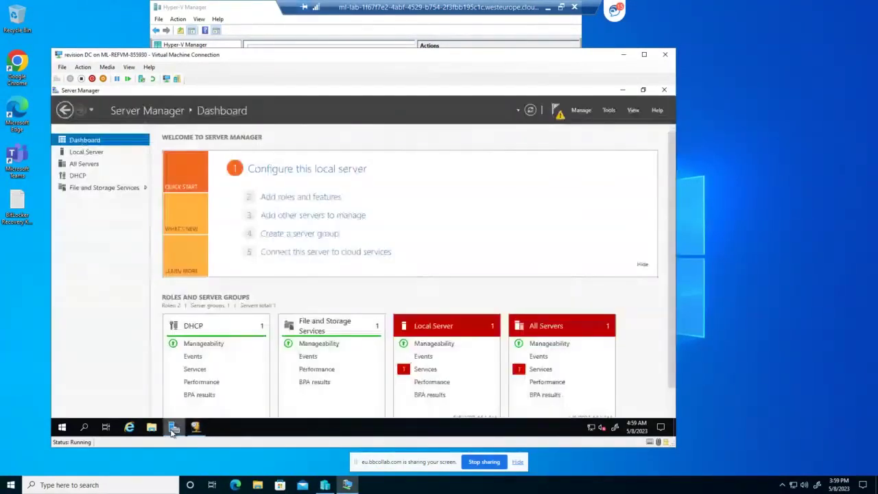
left_click(310, 198)
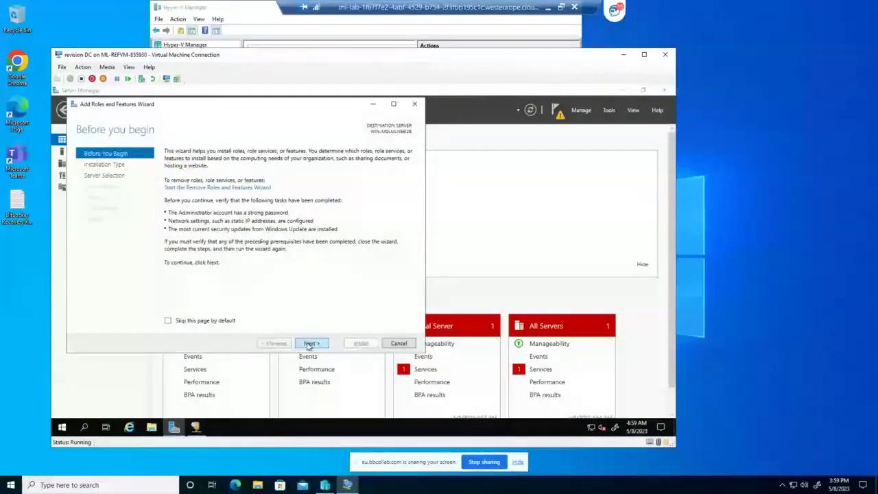
double_click(310, 343)
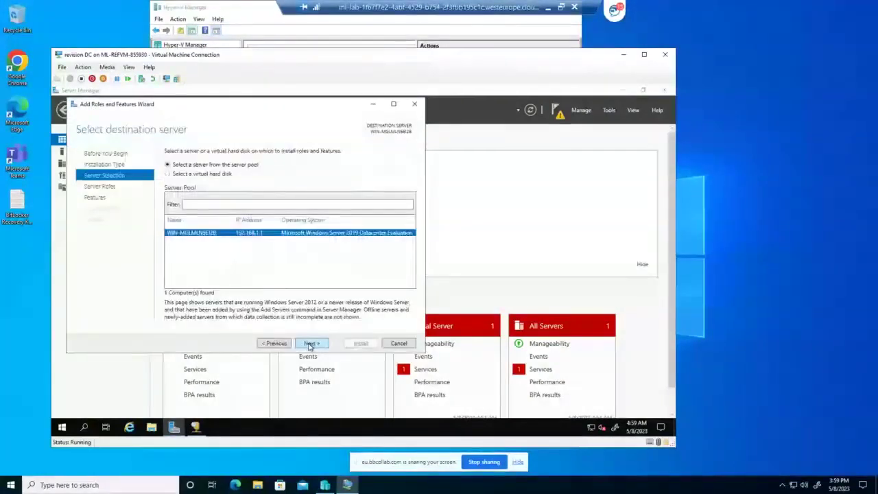
left_click(312, 343)
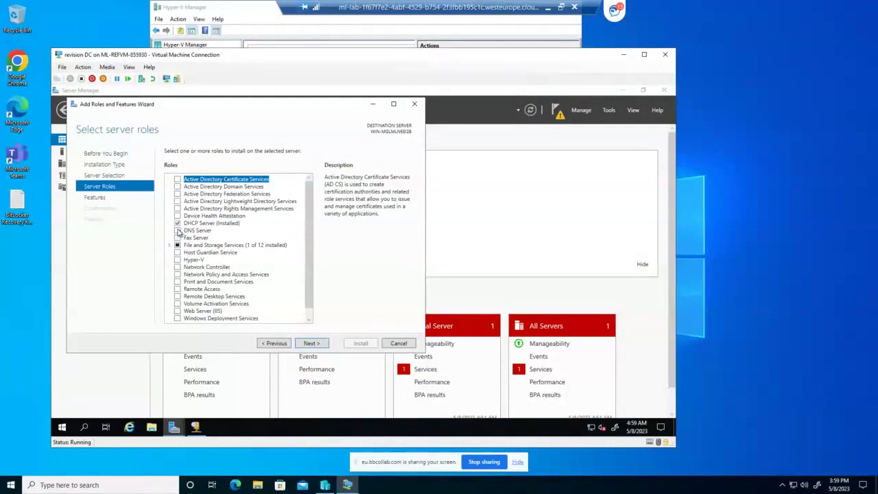
left_click(177, 231)
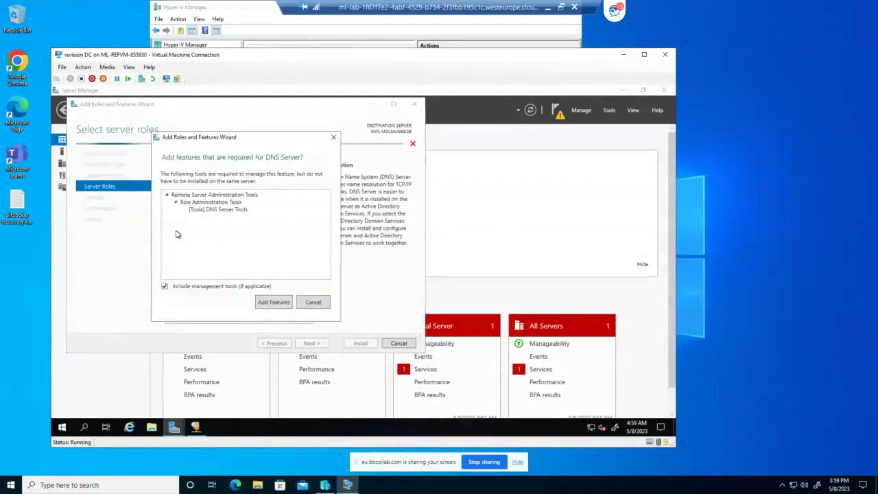
left_click(285, 306)
Allow automatic restart if required, install the DNS Server role, and close the finished wizard
left_click(308, 344)
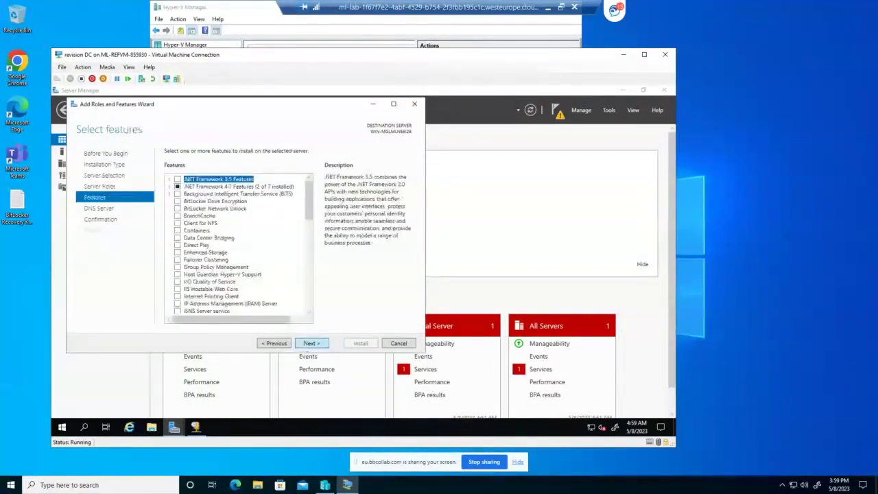
left_click(306, 345)
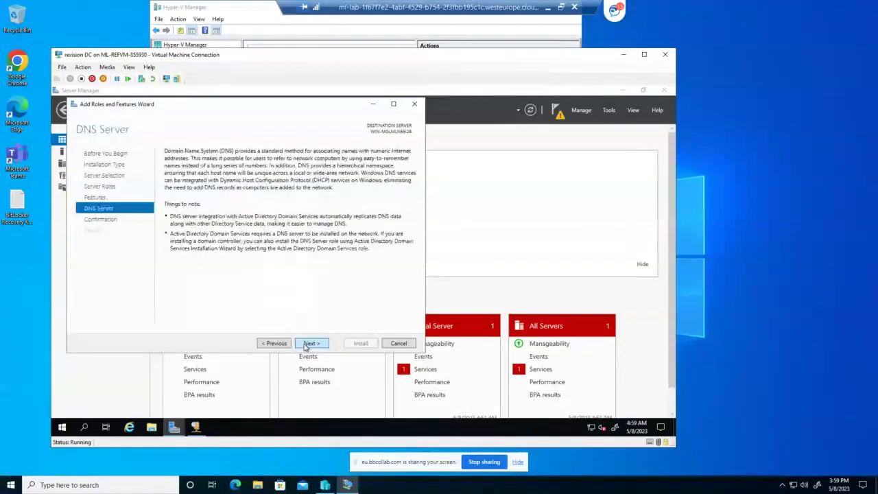
left_click(307, 344)
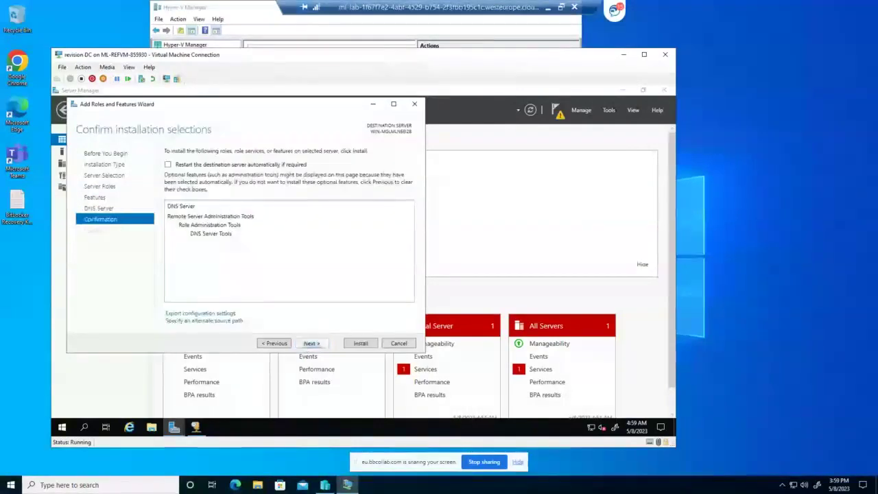
left_click(168, 165)
left_click(393, 289)
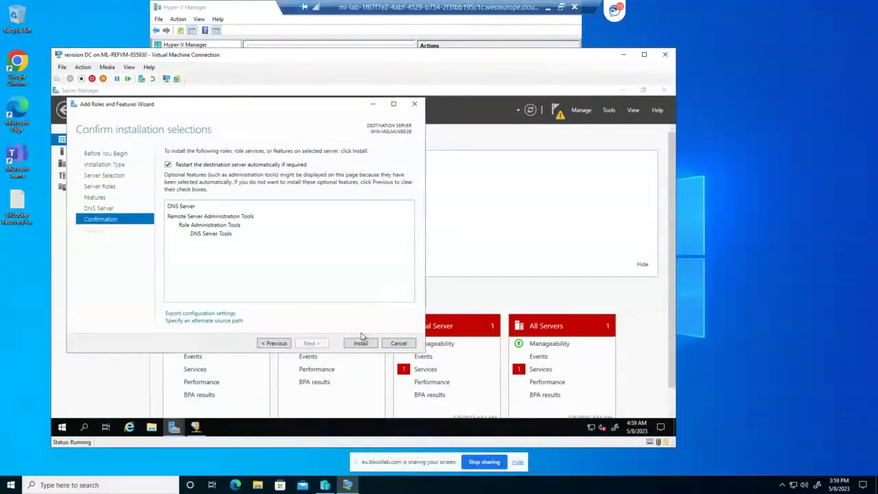
left_click(361, 343)
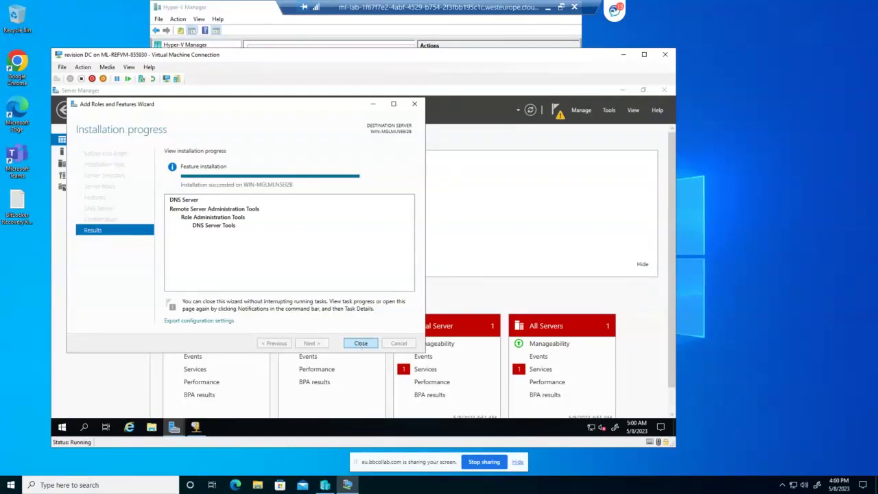
left_click(361, 343)
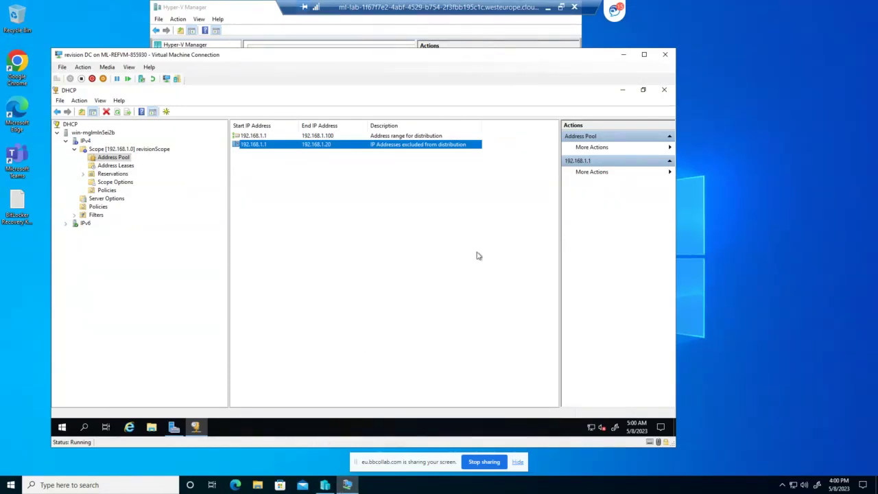
left_click(324, 485)
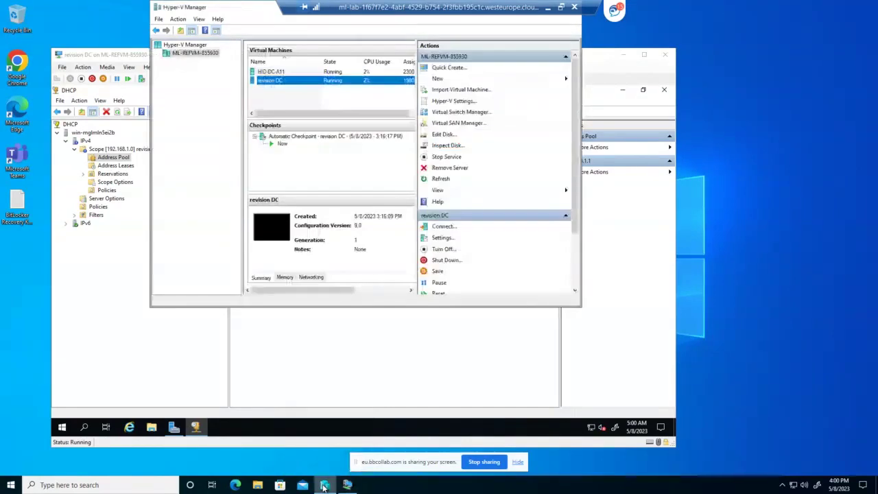
left_click(324, 485)
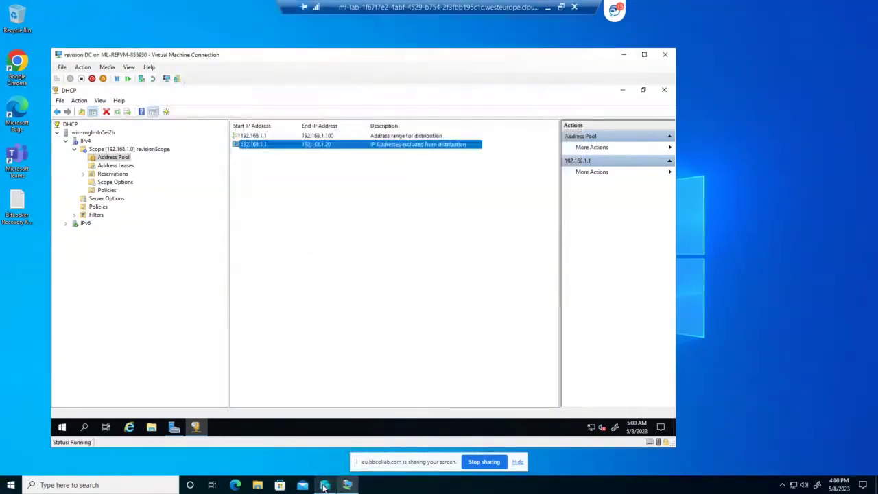
left_click(622, 57)
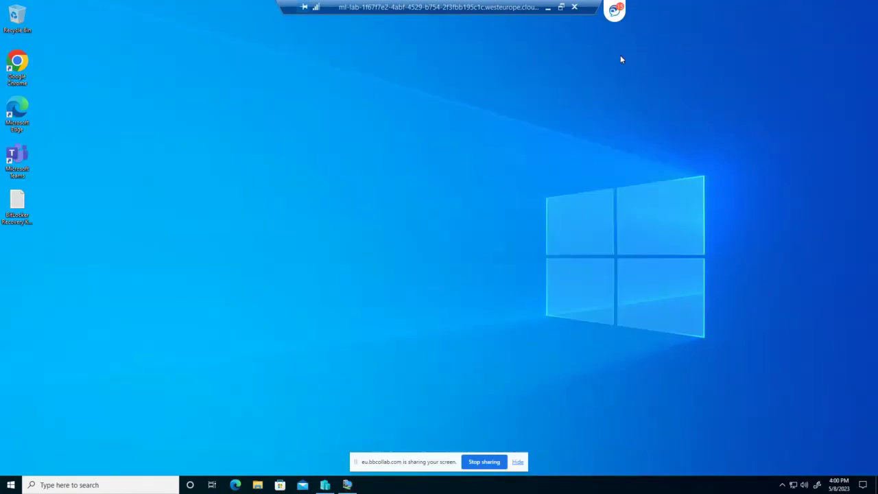
left_click(319, 485)
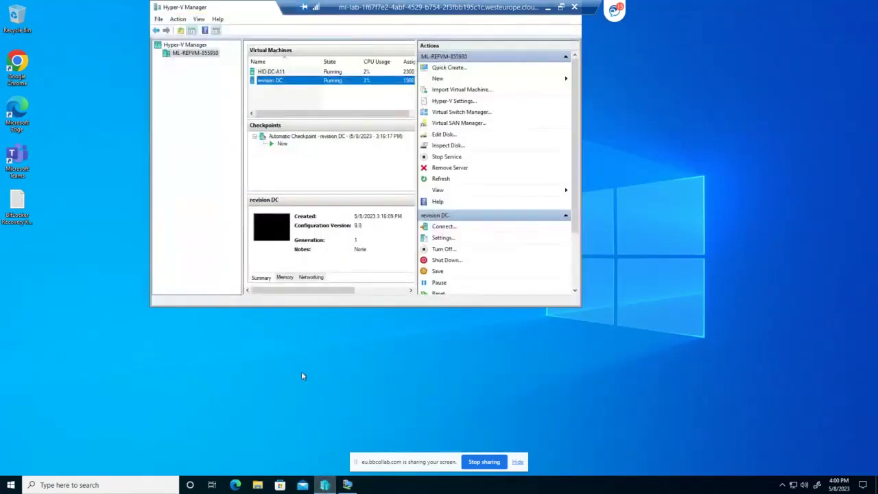
left_click(213, 485)
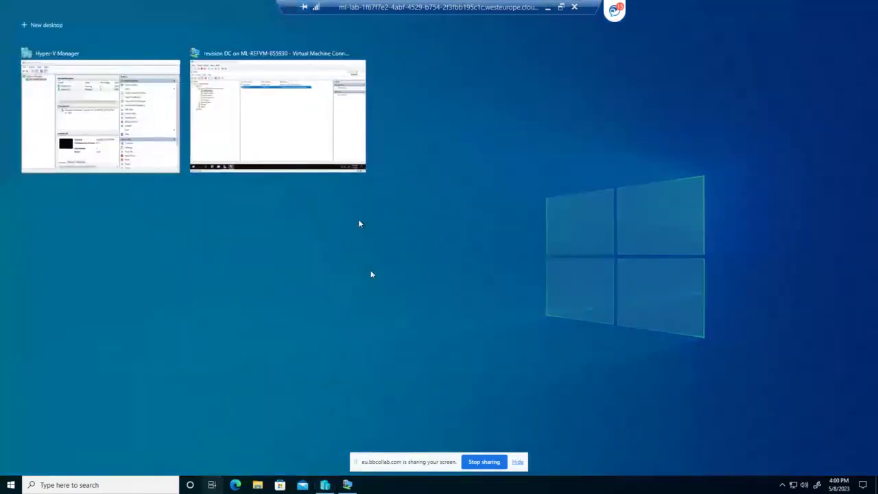
left_click(175, 127)
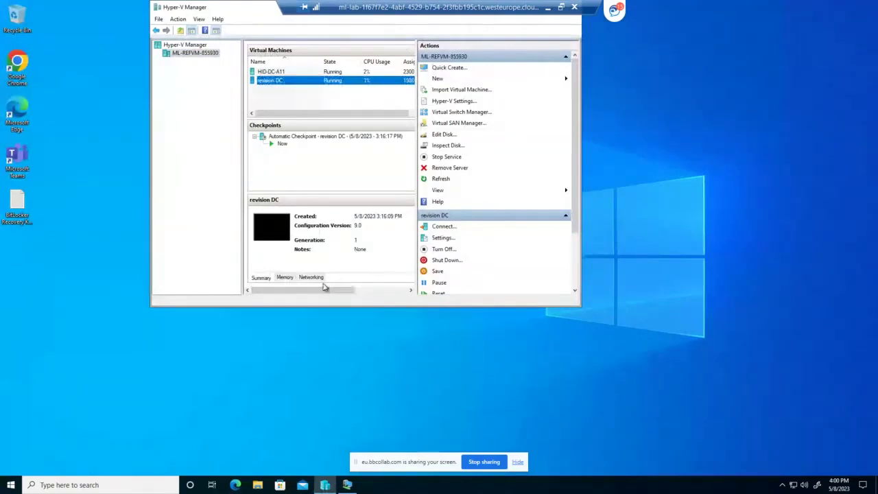
left_click(329, 487)
left_click(330, 487)
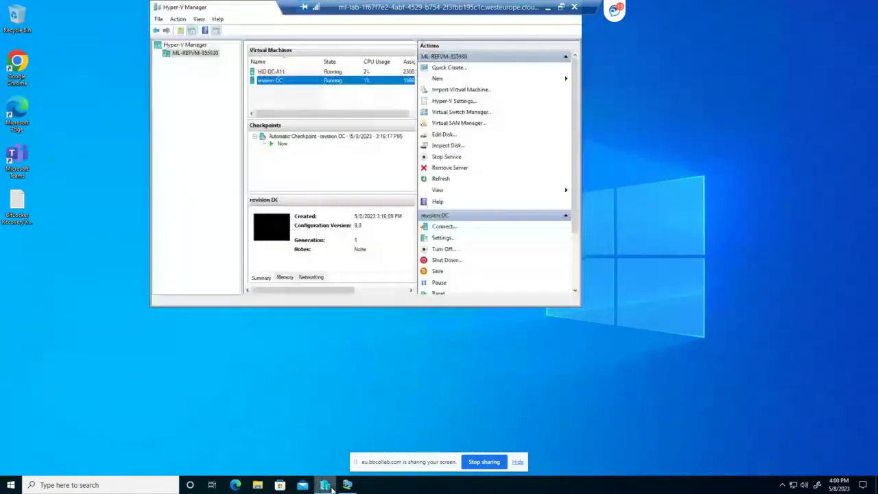
left_click(330, 487)
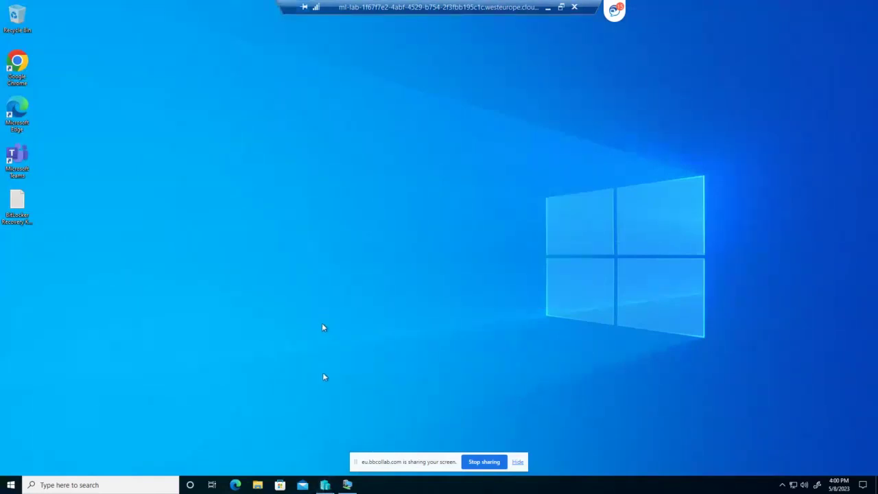
mouse_move(328, 488)
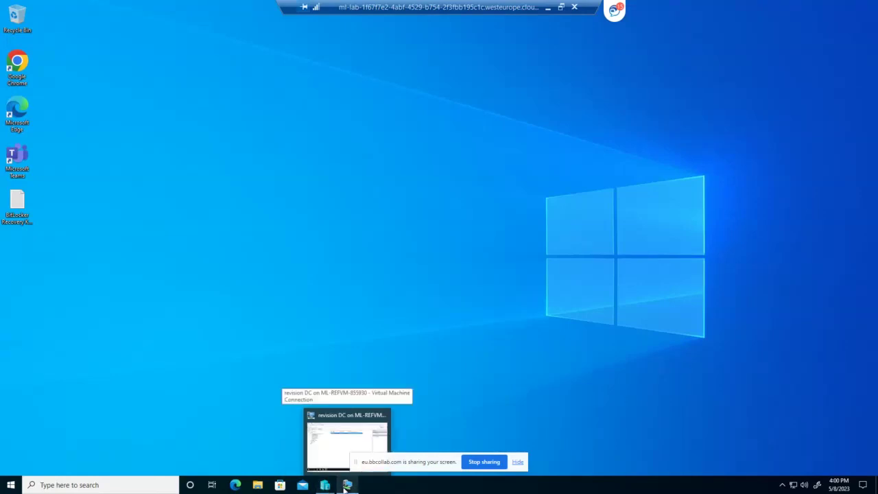
left_click(347, 486)
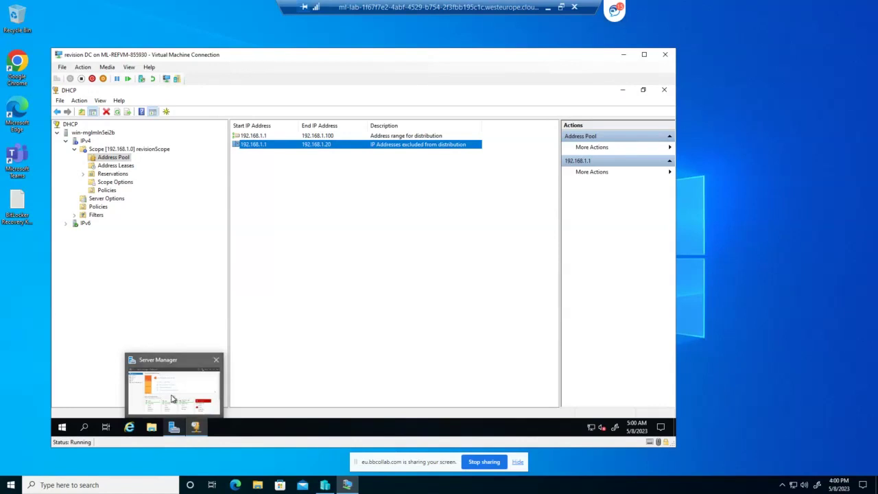
Launch DNS Manager from Server Manager Tools and start a New Zone under Forward Lookup Zones
left_click(175, 430)
left_click(613, 112)
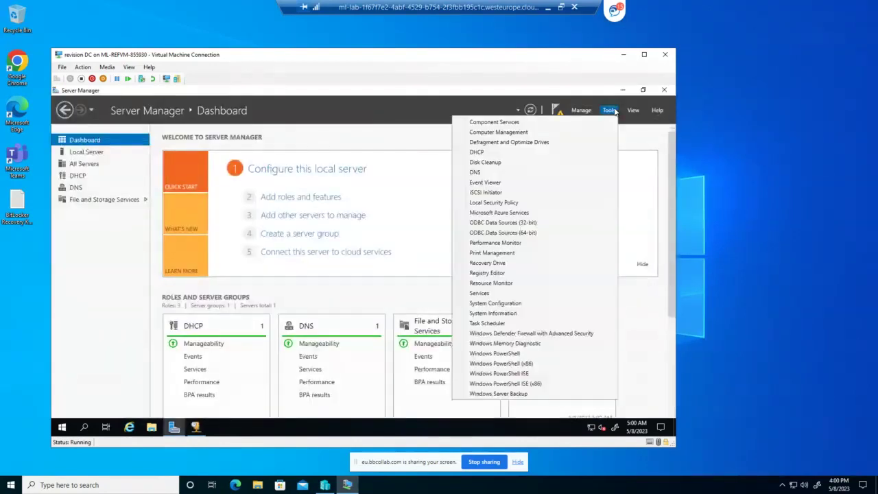
left_click(512, 174)
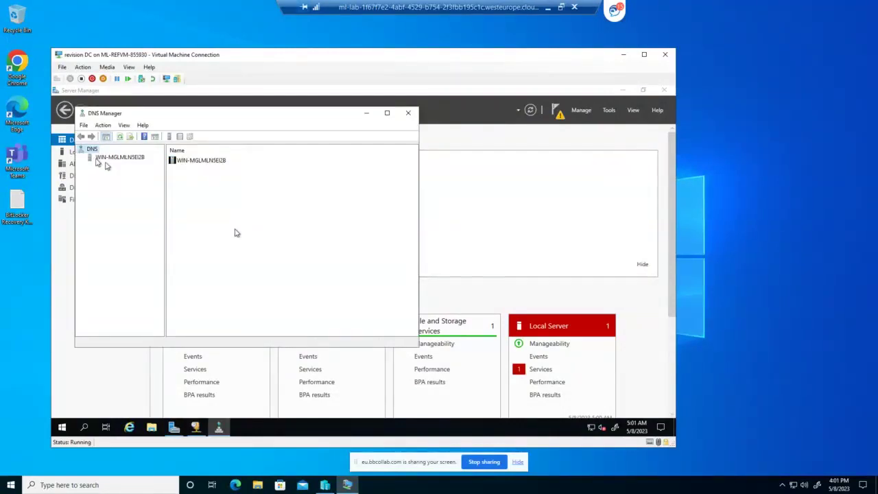
left_click(100, 162)
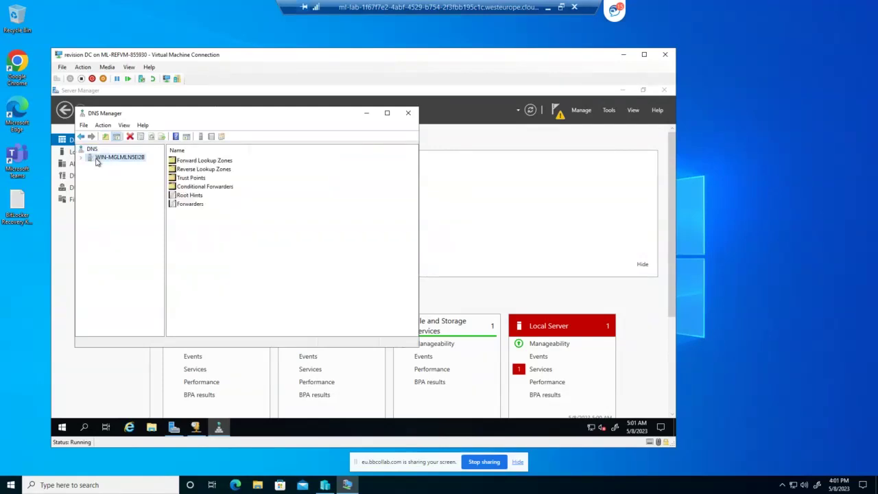
double_click(190, 162)
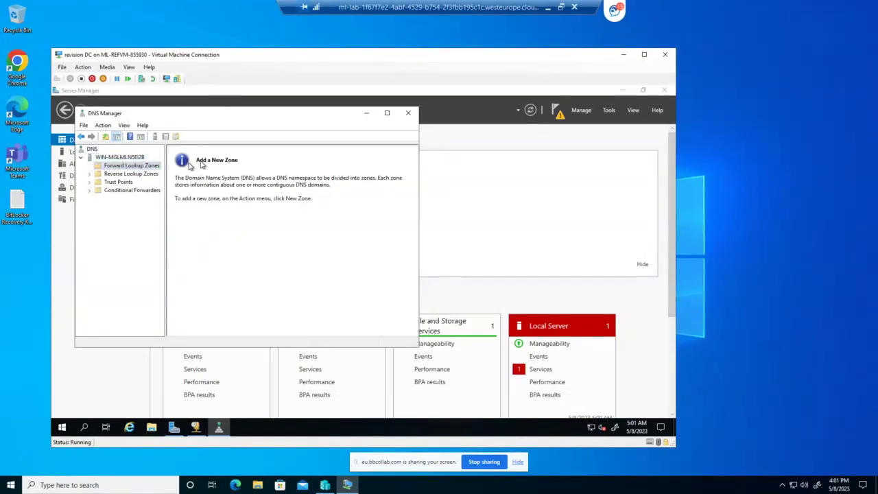
right_click(115, 166)
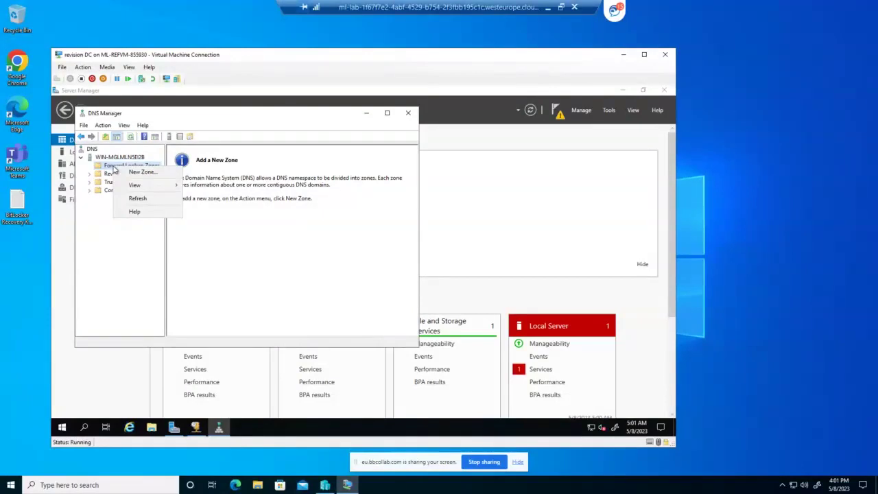
left_click(141, 171)
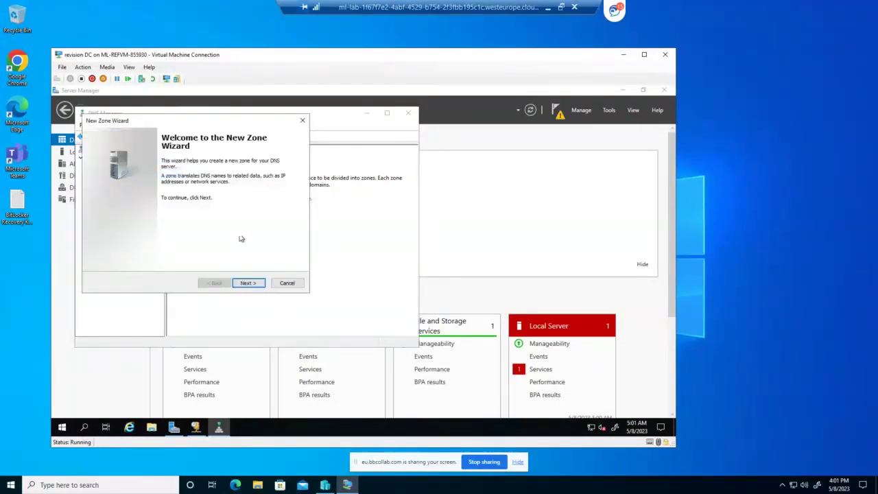
Choose a primary zone, enter the zone name revision.local, and copy the name
left_click(248, 286)
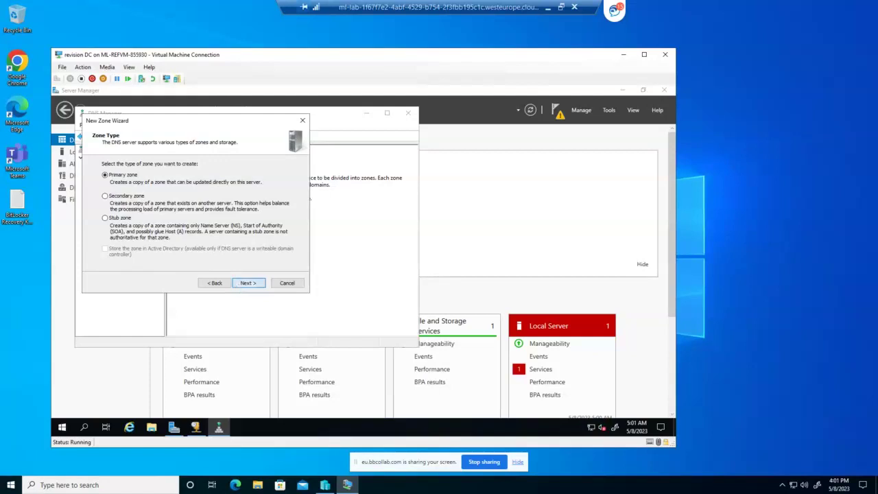
left_click(242, 284)
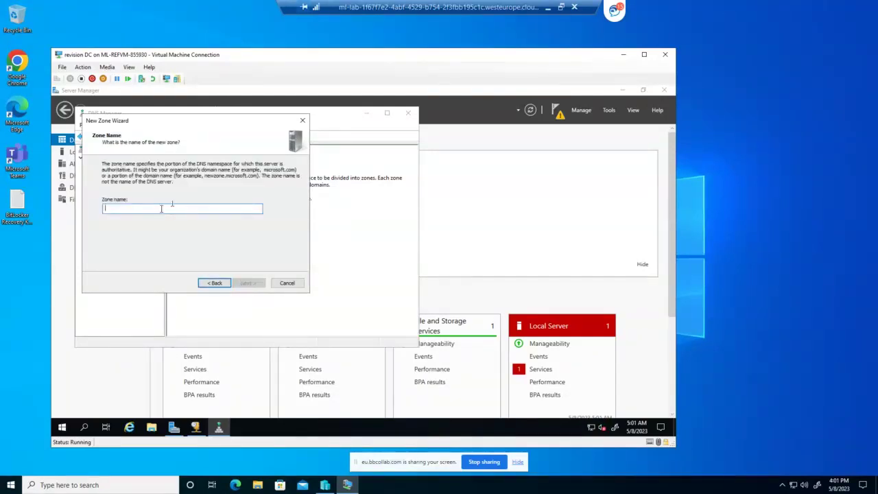
type("revi")
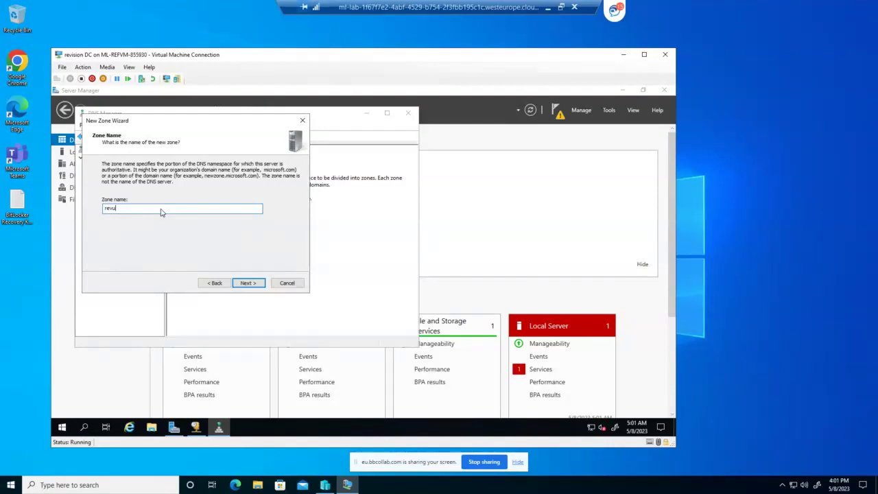
key("BackSpace")
type("ision.local")
key("ctrl+a")
right_click(122, 208)
left_click(103, 237)
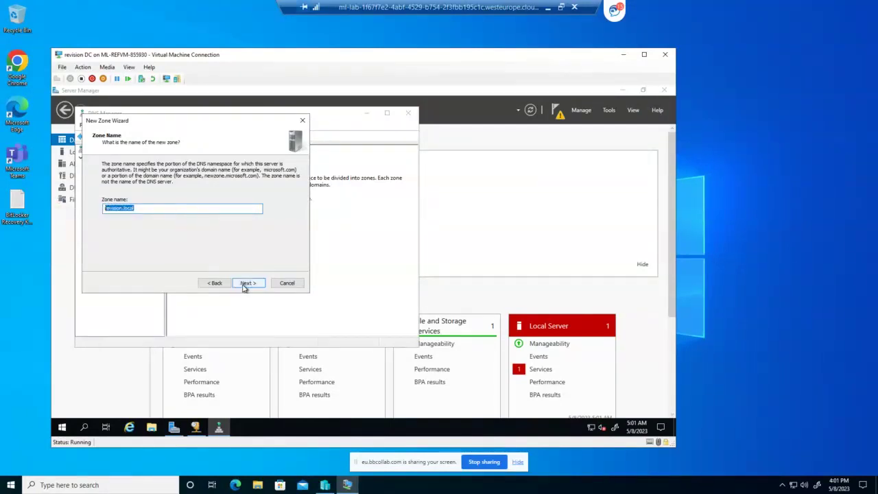
Accept the revision.local.dns zone file, keep dynamic updates disallowed, and finish the wizard
left_click(245, 284)
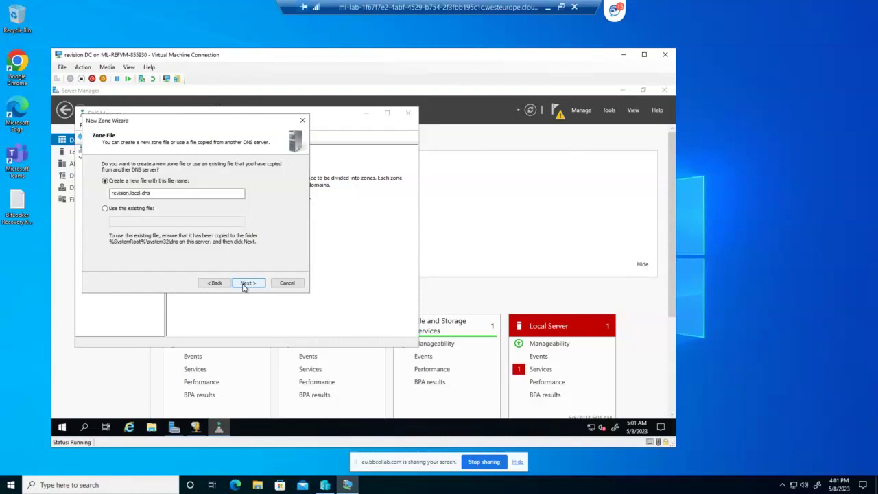
left_click(247, 284)
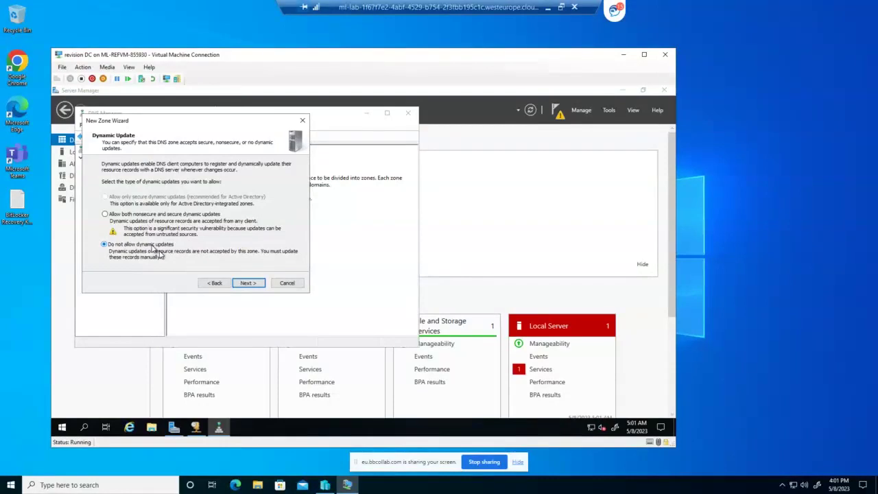
left_click(245, 283)
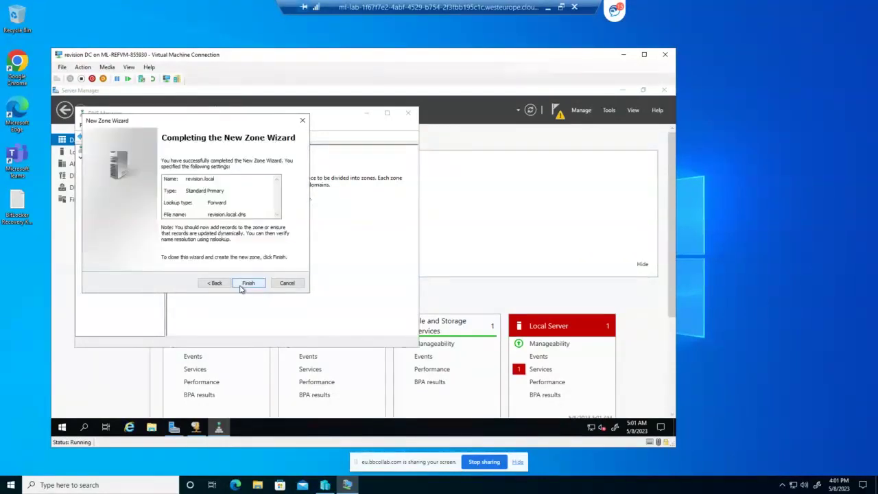
left_click(247, 283)
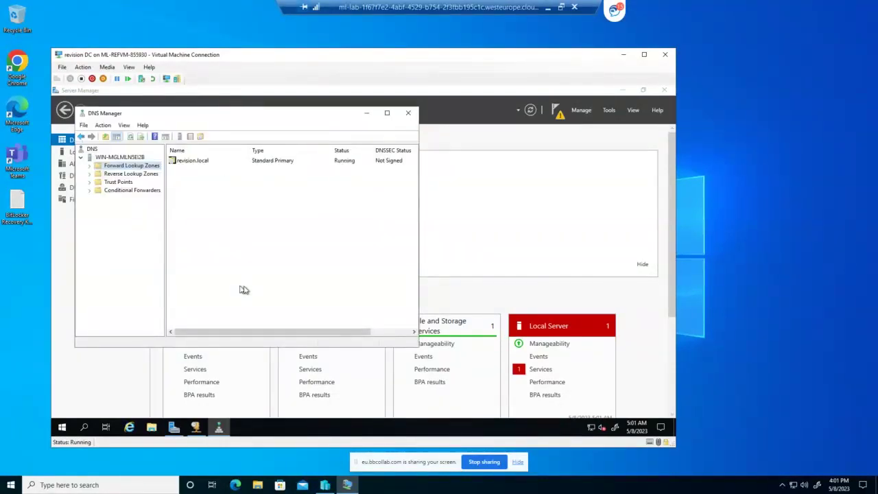
Open the revision.local zone and start a New Host (A or AAAA) record in it
left_click(197, 162)
double_click(198, 162)
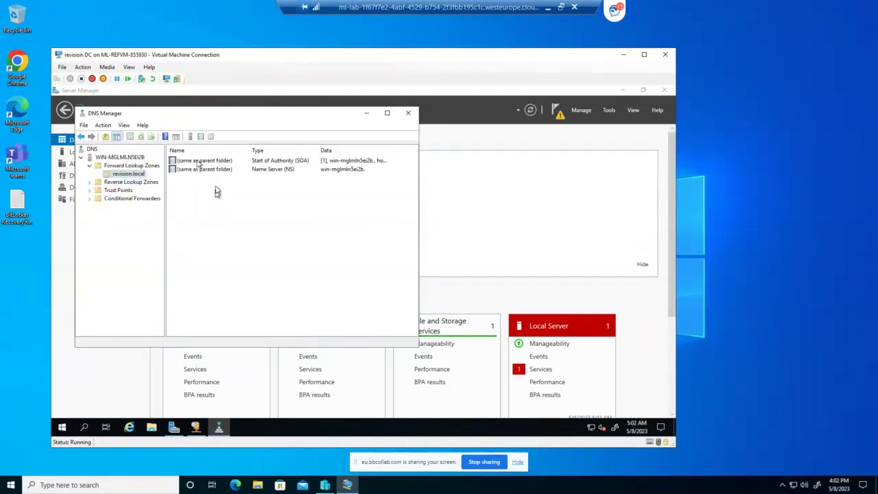
right_click(216, 189)
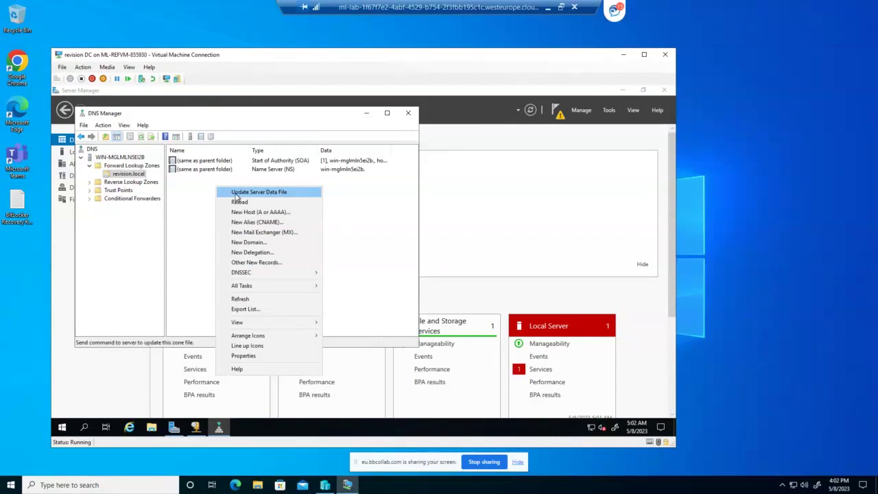
left_click(253, 212)
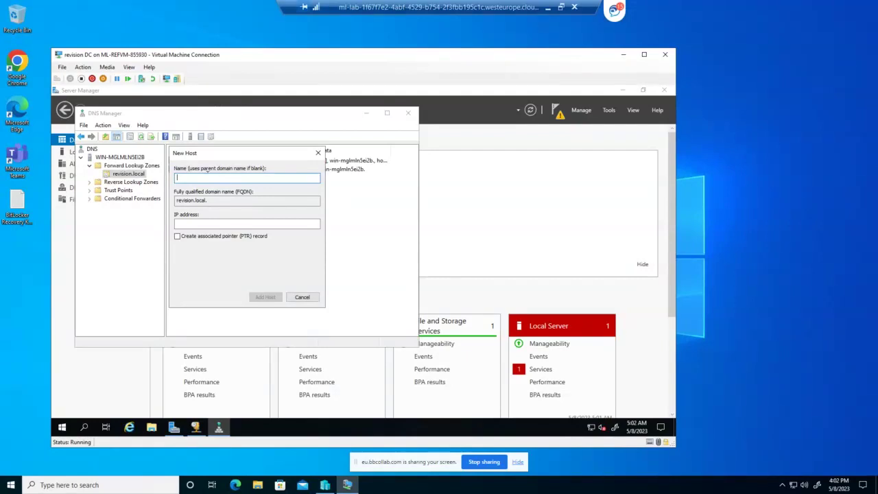
Add host rev1.local at 192.168.1.55 with a PTR record, dismissing the pointer warning
type("rev1.local")
left_click(199, 224)
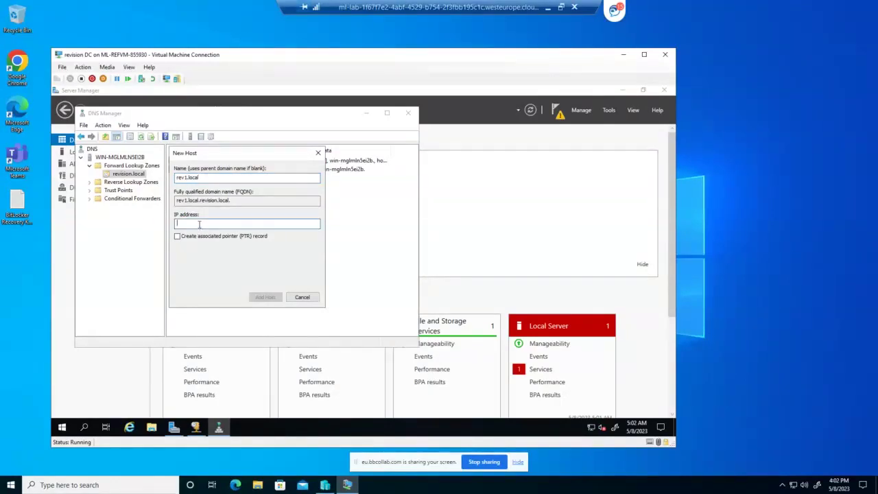
type("192.168.1.55")
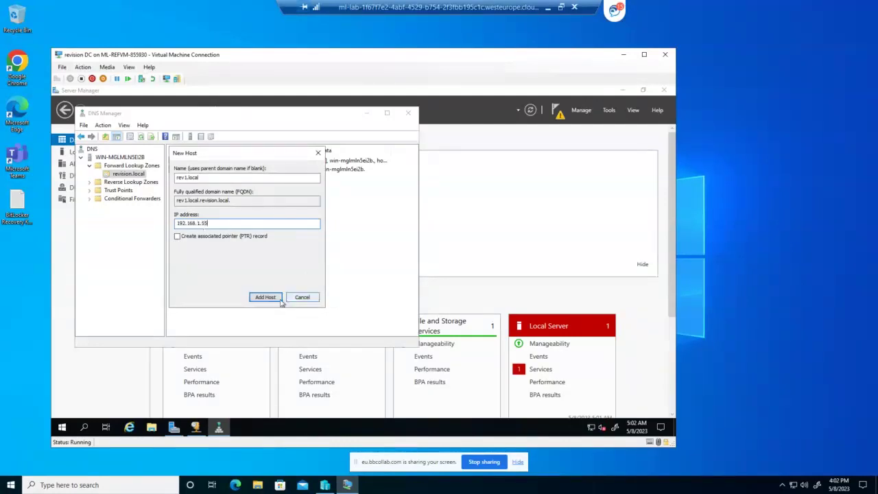
left_click(176, 237)
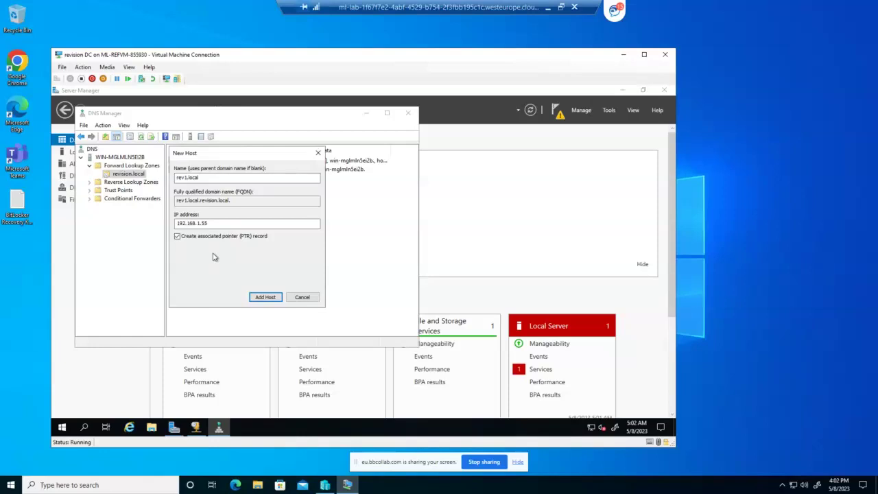
left_click(265, 299)
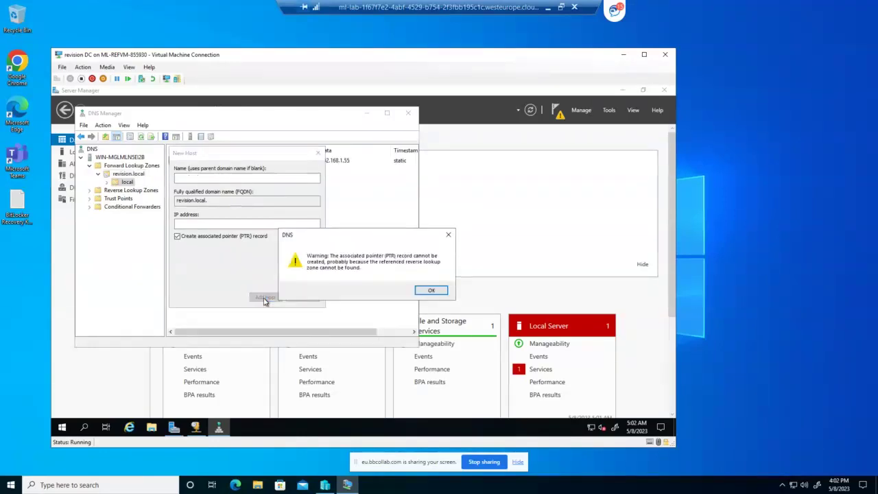
left_click(429, 292)
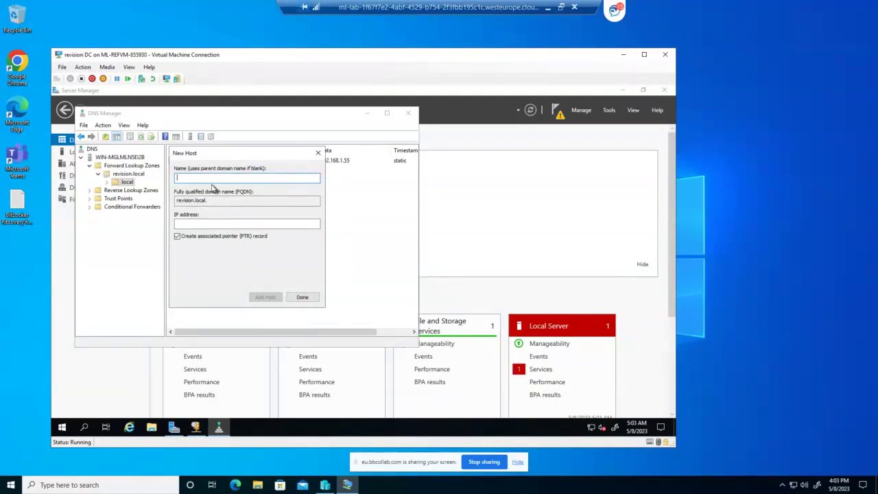
Add host rev2.local at 192.168.1.44, dismiss the PTR warning, and close the New Host form
type("rev2.local")
left_click(208, 223)
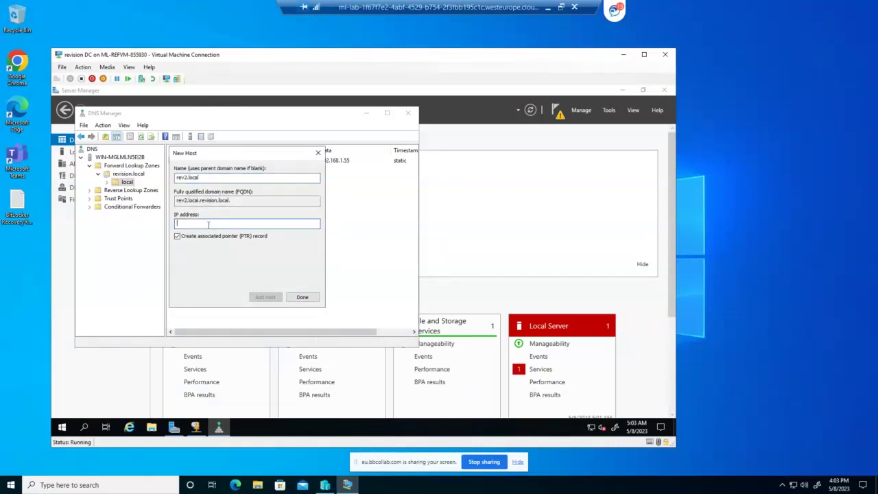
type("192.168.1.44")
left_click(265, 298)
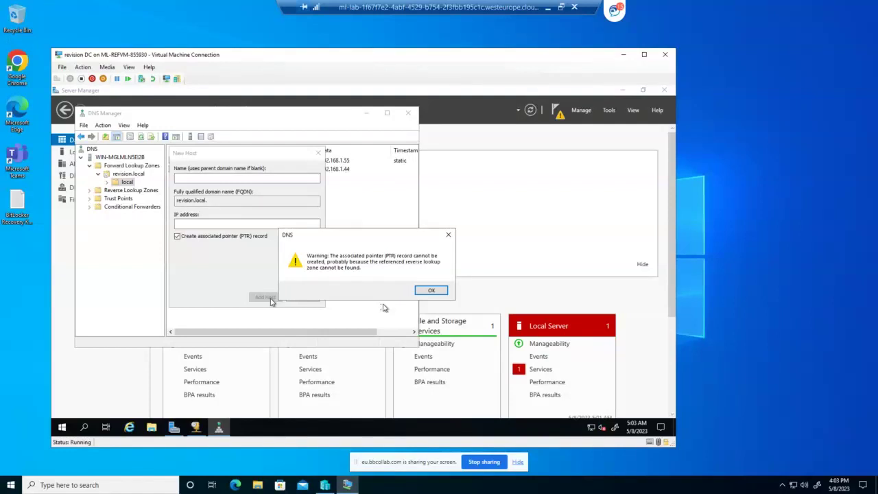
left_click(437, 290)
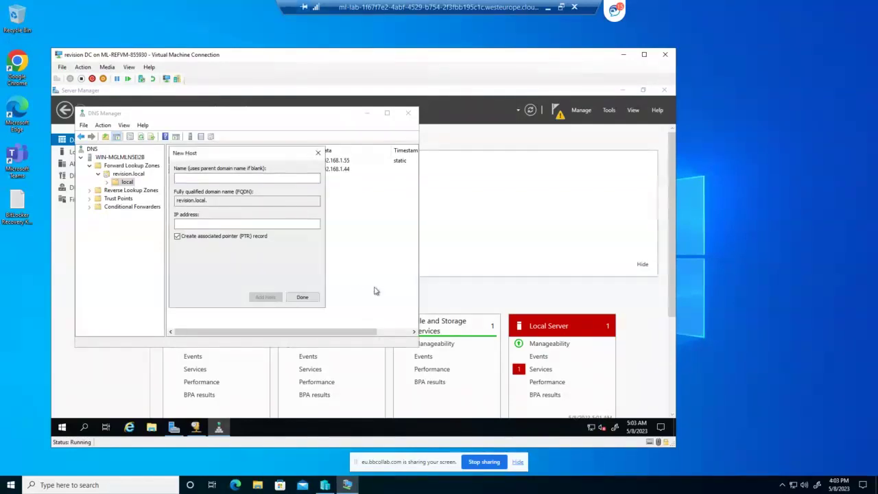
left_click(295, 297)
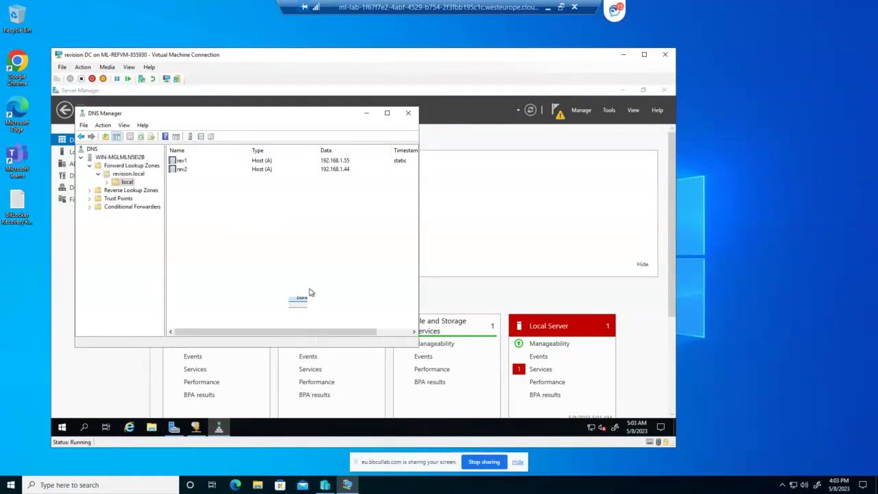
Inspect the rev1 and rev2 records in revision.local's local folder, then select Reverse Lookup Zones
left_click(130, 174)
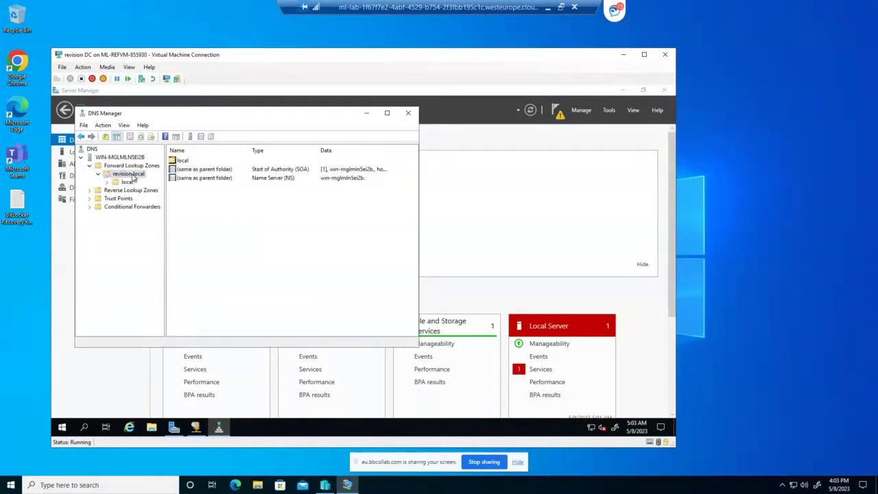
left_click(127, 181)
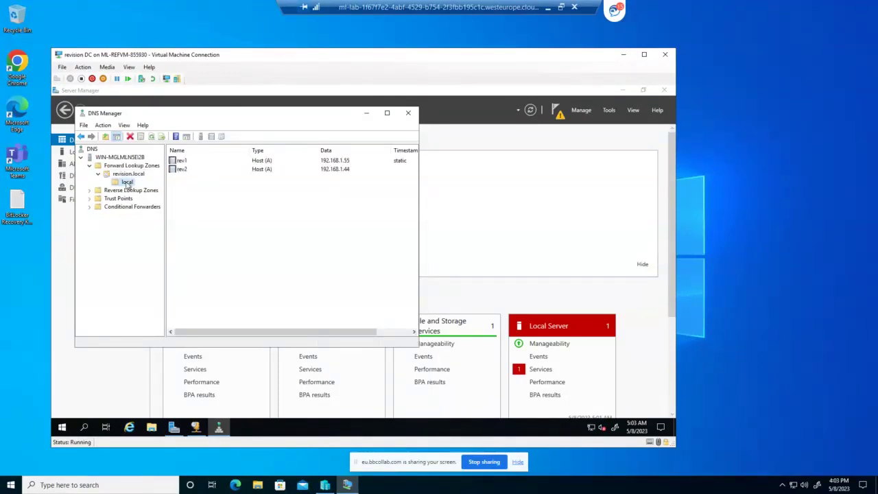
left_click(179, 161)
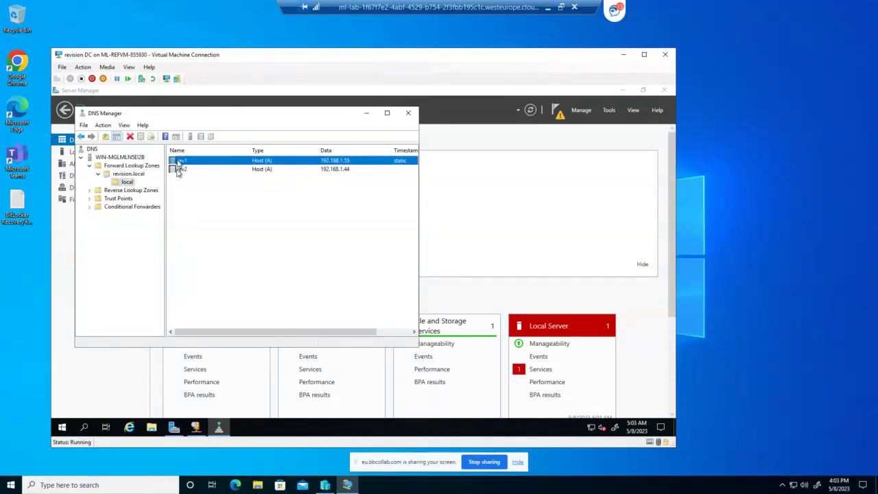
left_click(180, 170)
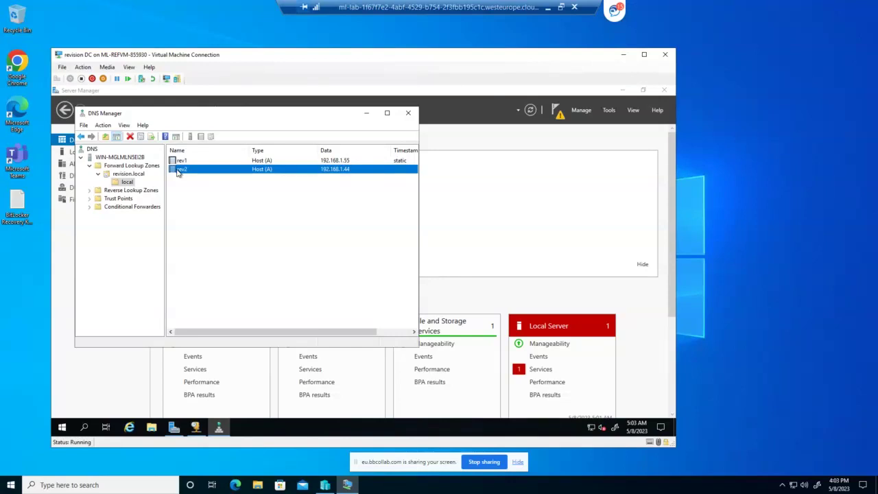
left_click(112, 192)
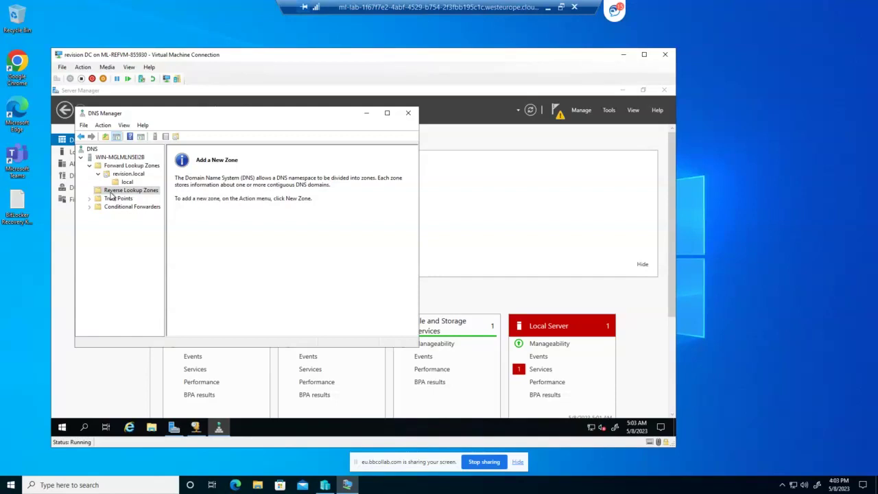
Create a primary IPv4 reverse zone for network ID 192.168.1 with the default file and no dynamic updates
right_click(111, 195)
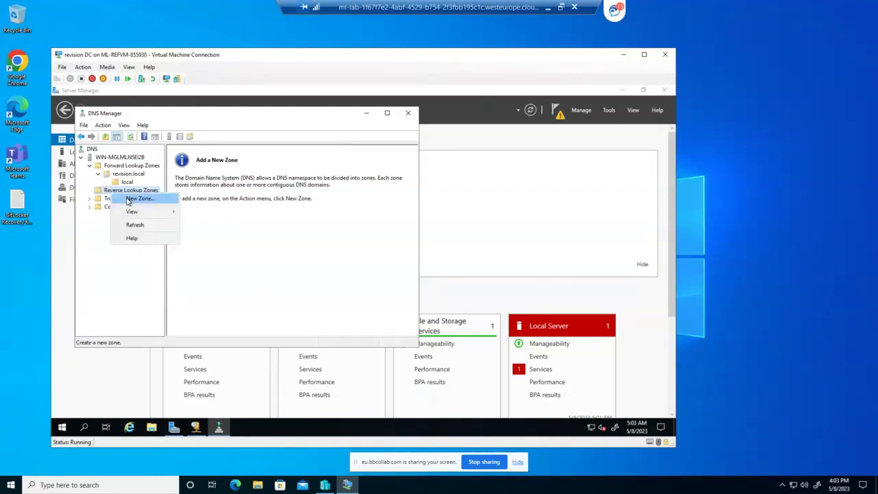
left_click(131, 199)
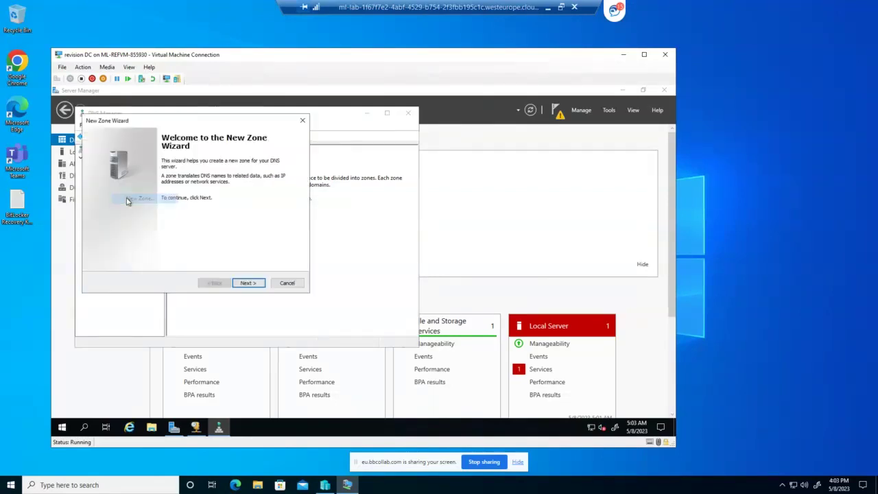
left_click(247, 283)
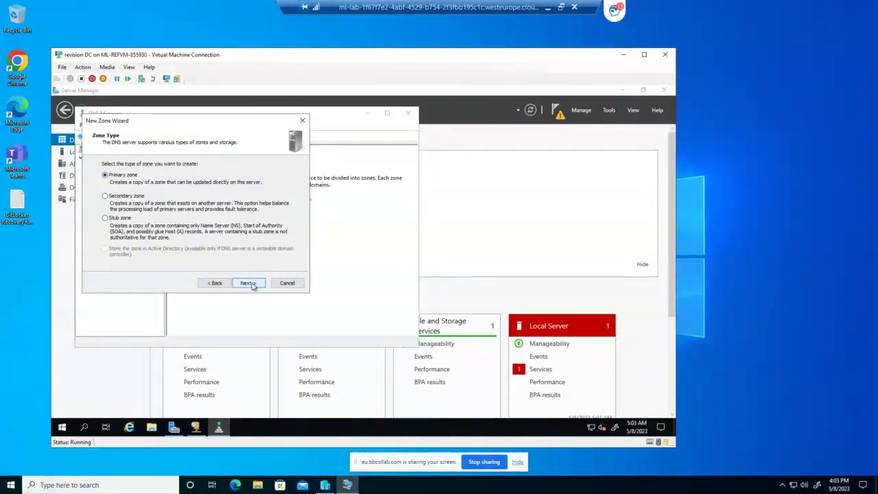
left_click(248, 283)
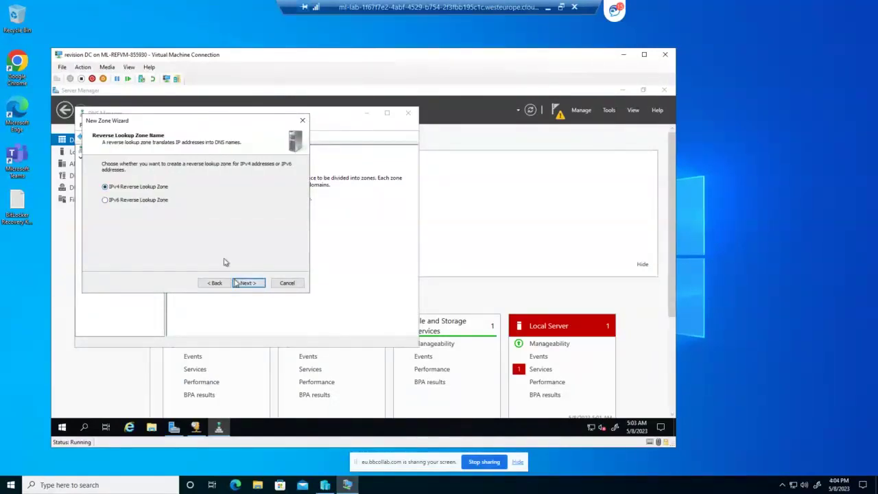
left_click(248, 284)
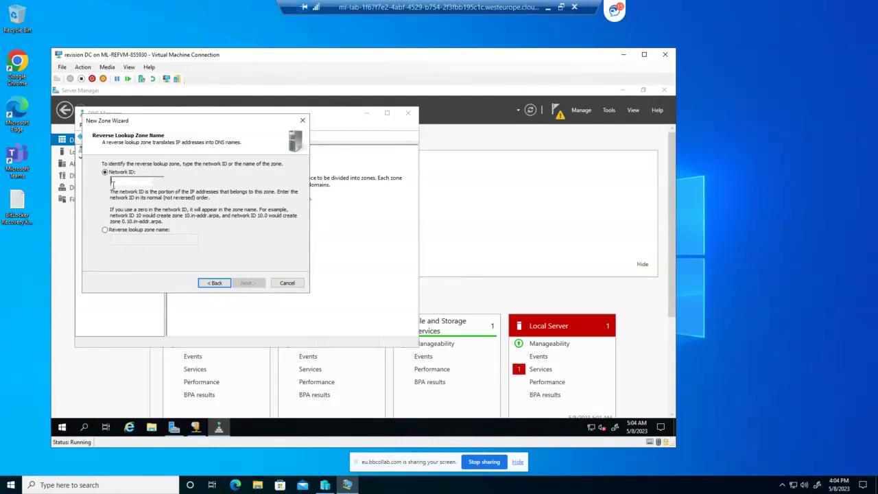
type("192.")
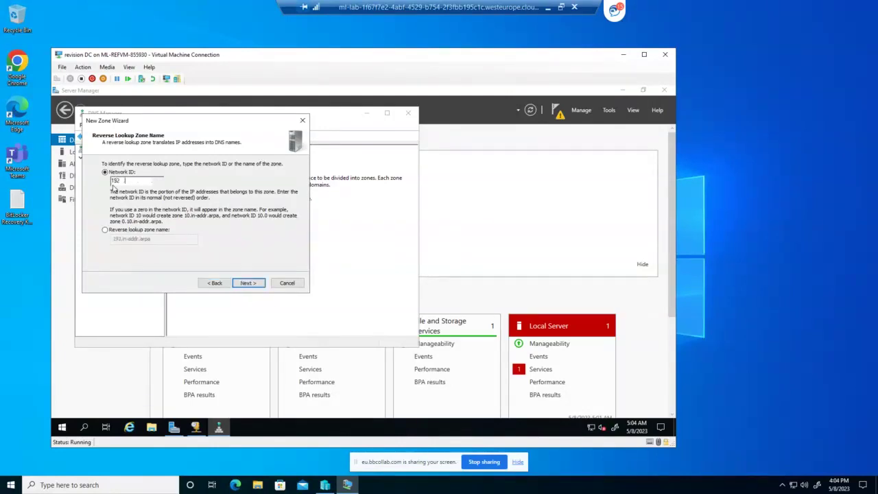
type("168.1")
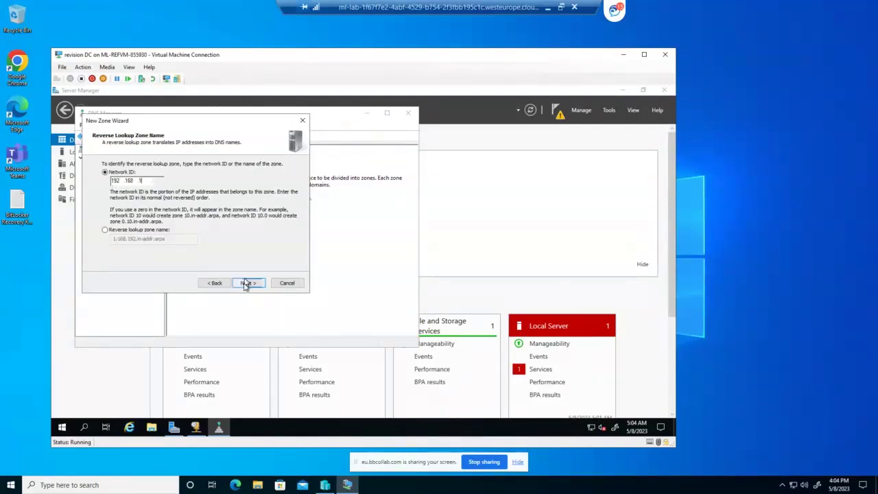
left_click(245, 284)
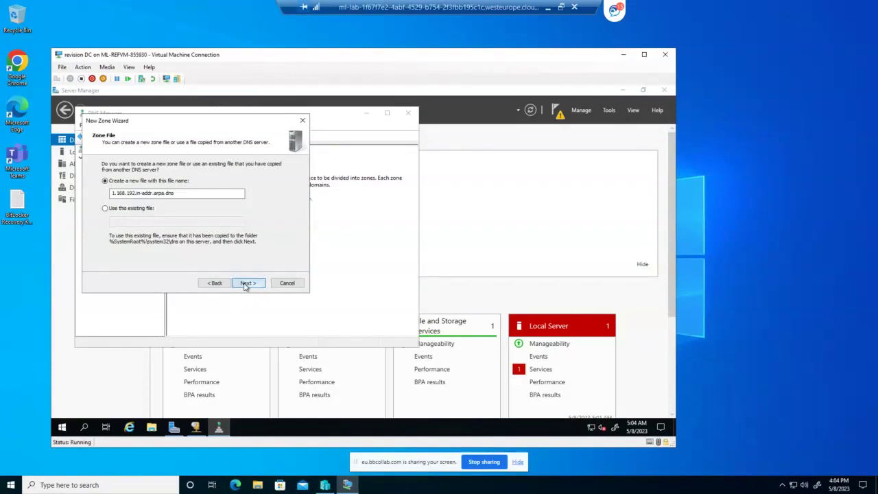
left_click(245, 283)
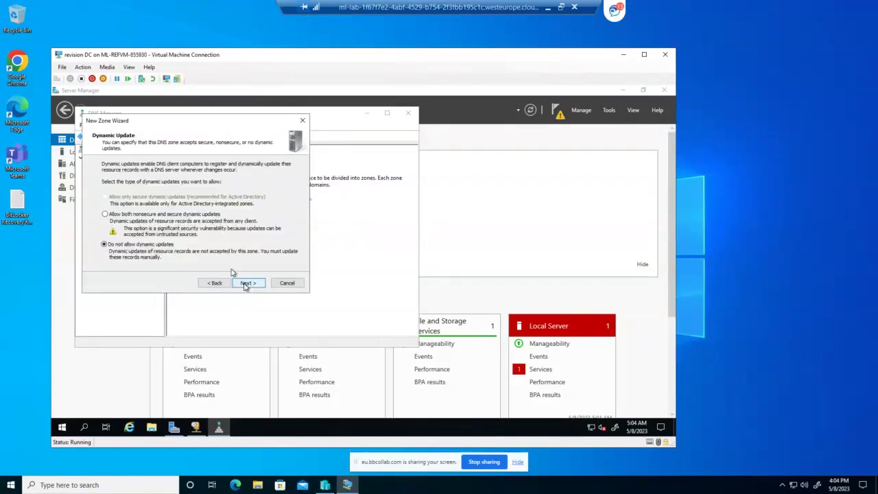
left_click(251, 283)
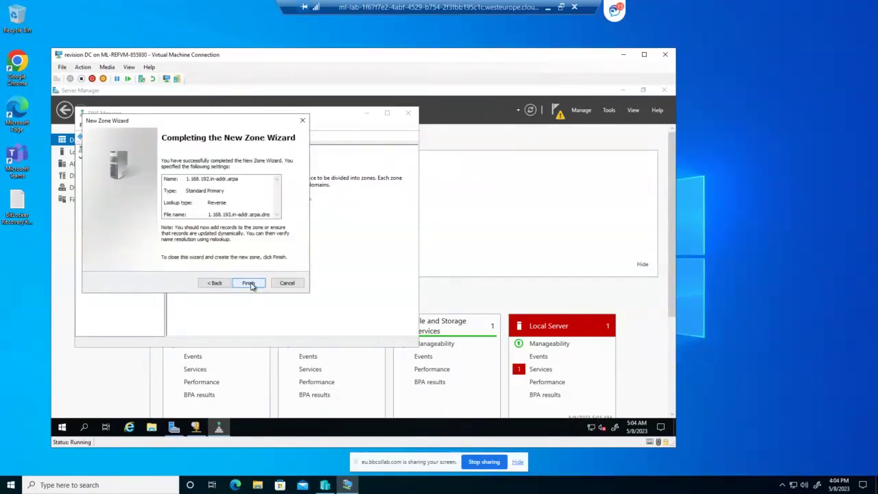
left_click(250, 284)
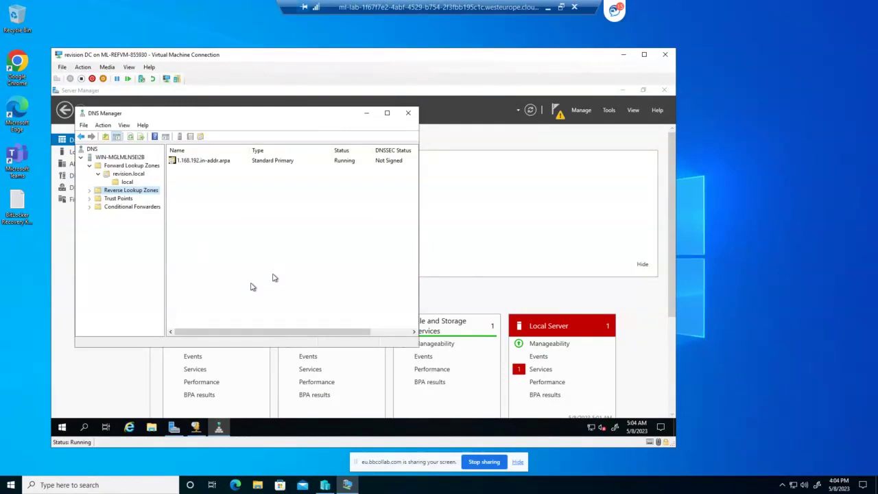
Open the local folder under revision.local and start a new host record there
left_click(128, 167)
left_click(129, 181)
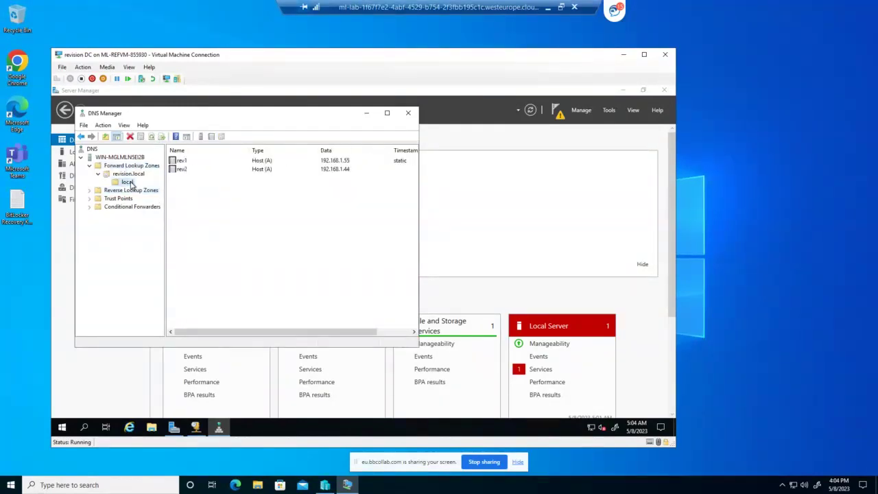
right_click(198, 188)
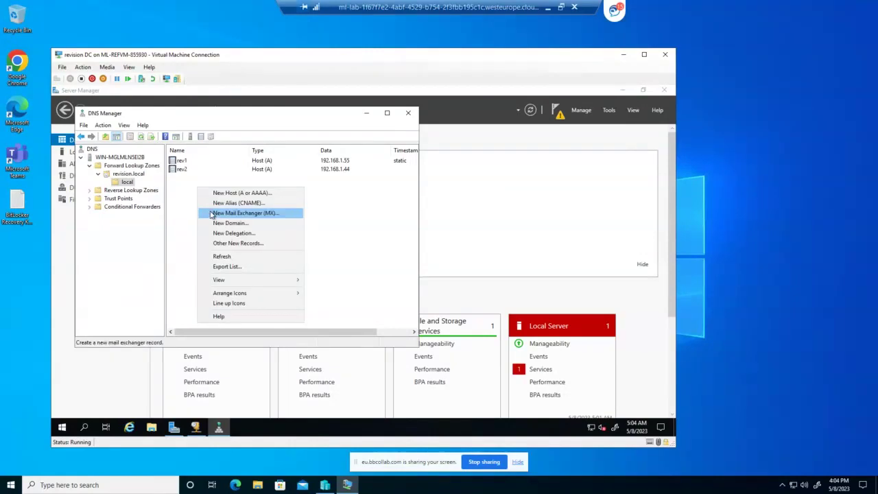
left_click(230, 192)
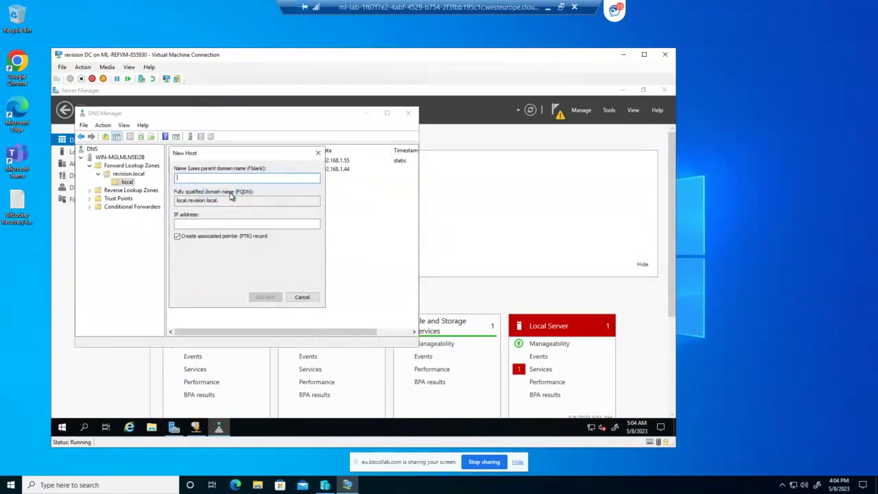
Add host rev3 at 192.168.1.81 with its PTR record and close the New Host form
type("rev3")
left_click(213, 223)
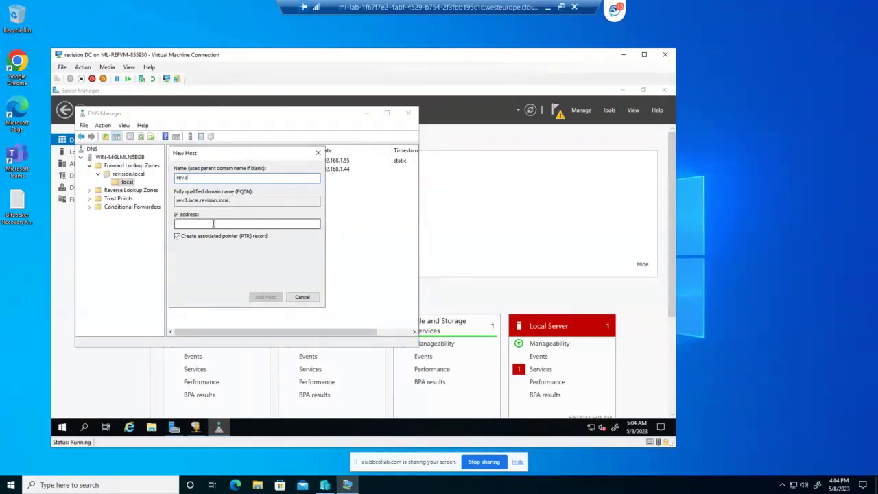
type("19")
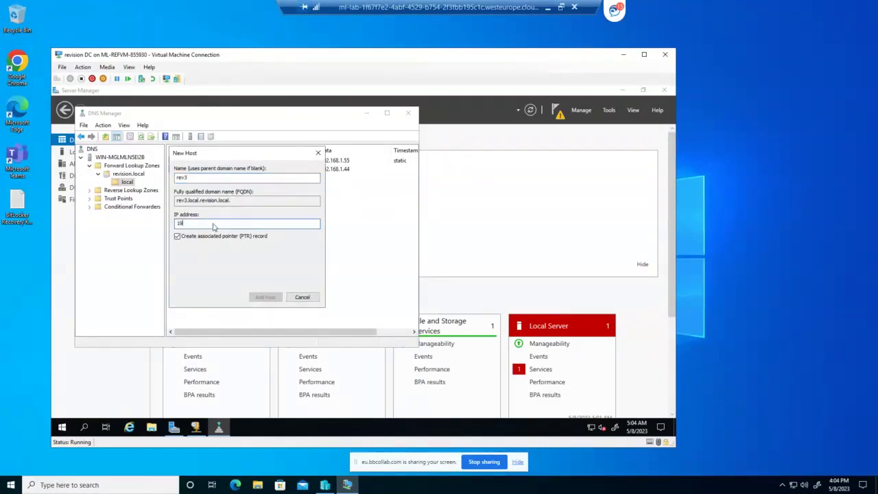
type("2.168.")
type("1.8")
type("1")
type("1")
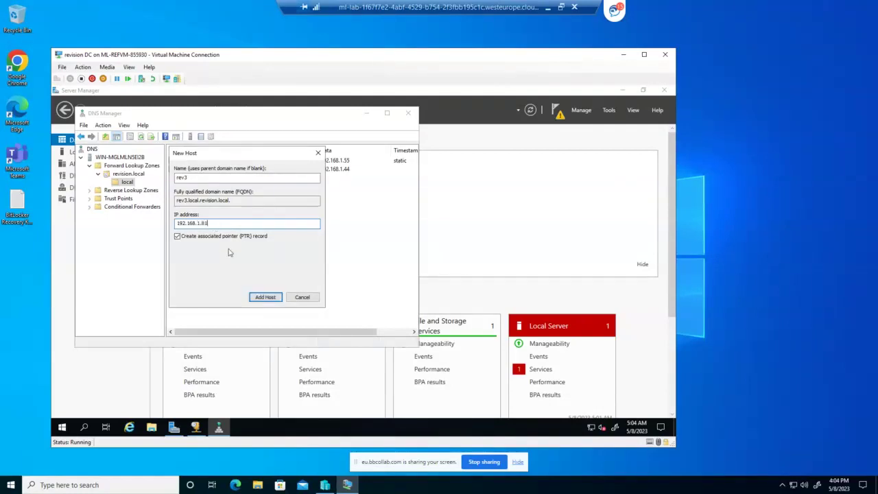
left_click(178, 238)
left_click(178, 238)
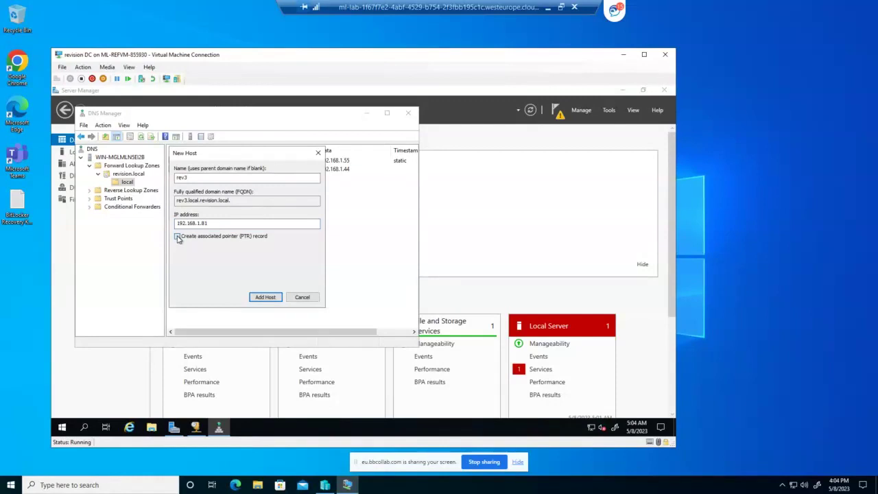
left_click(267, 297)
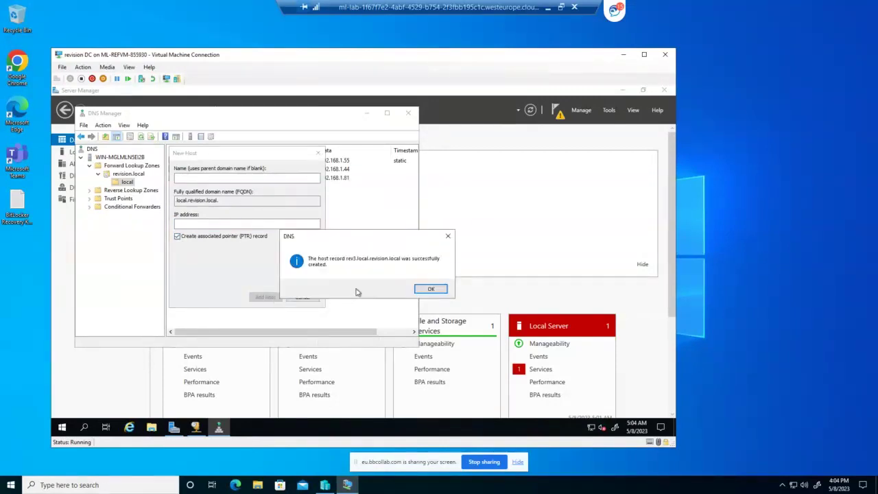
left_click(430, 289)
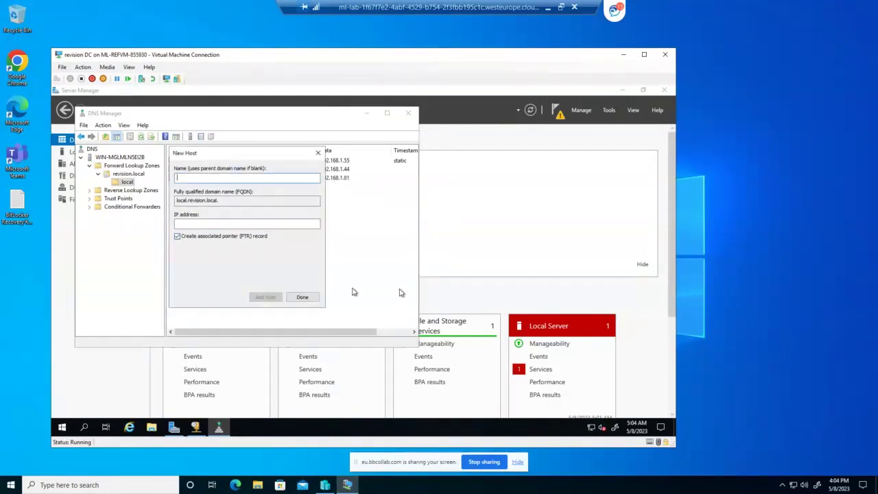
left_click(317, 299)
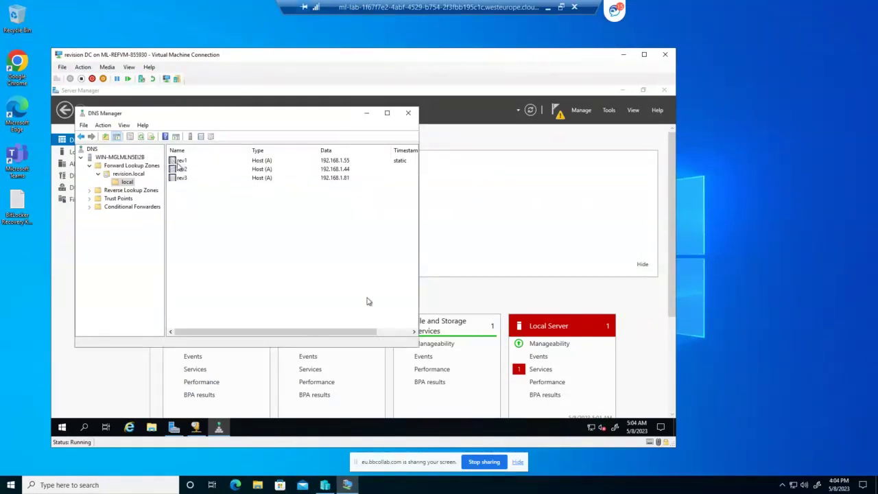
left_click(118, 192)
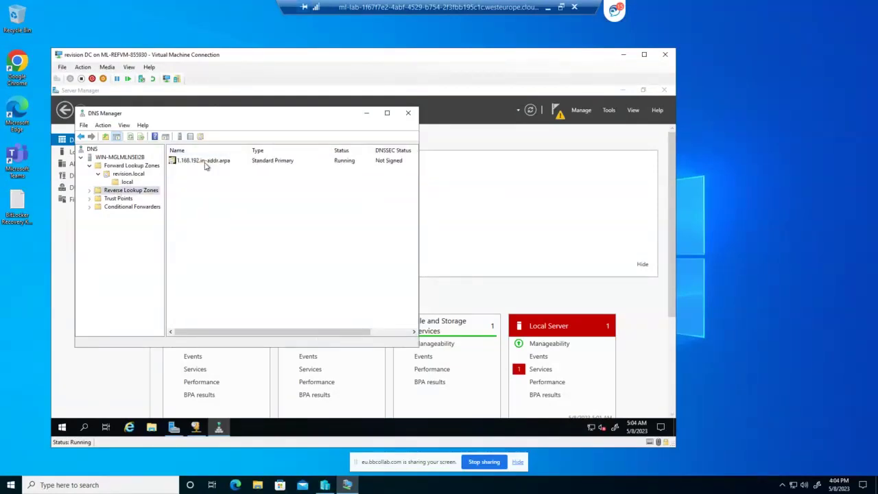
Start a Mail Exchanger record named rev7 in revision.local's local folder, dismissing the save error
left_click(138, 166)
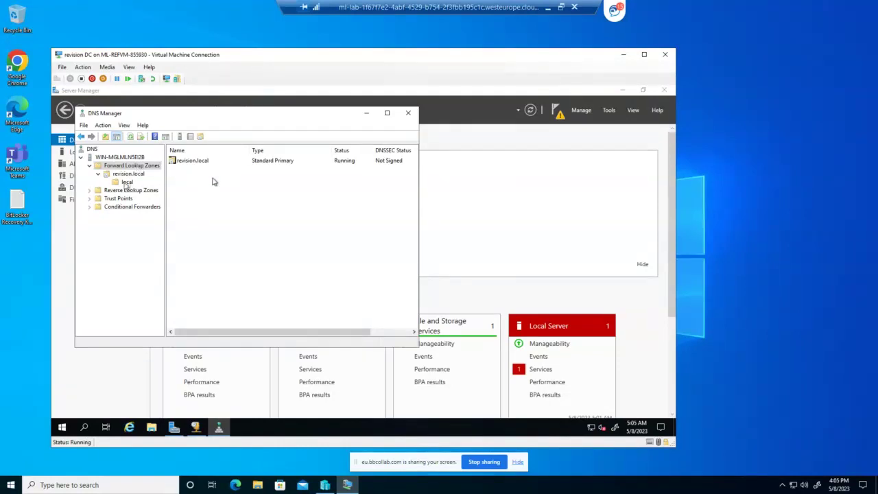
left_click(127, 176)
left_click(127, 181)
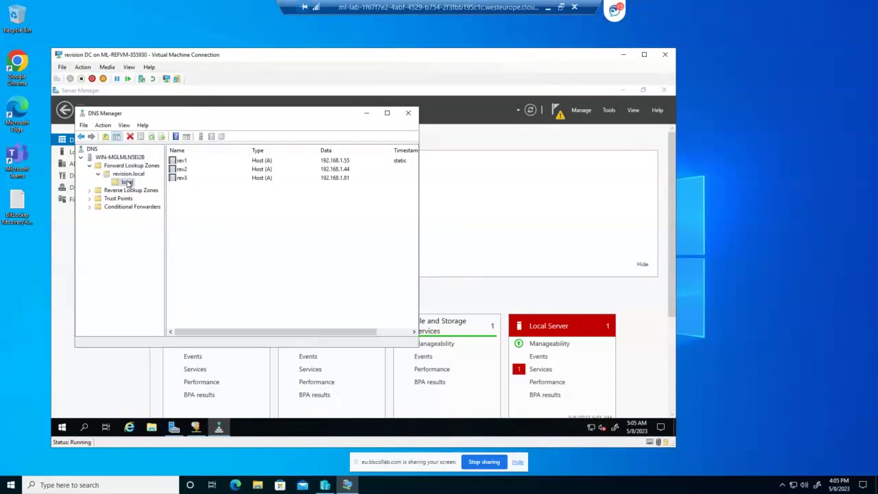
right_click(197, 199)
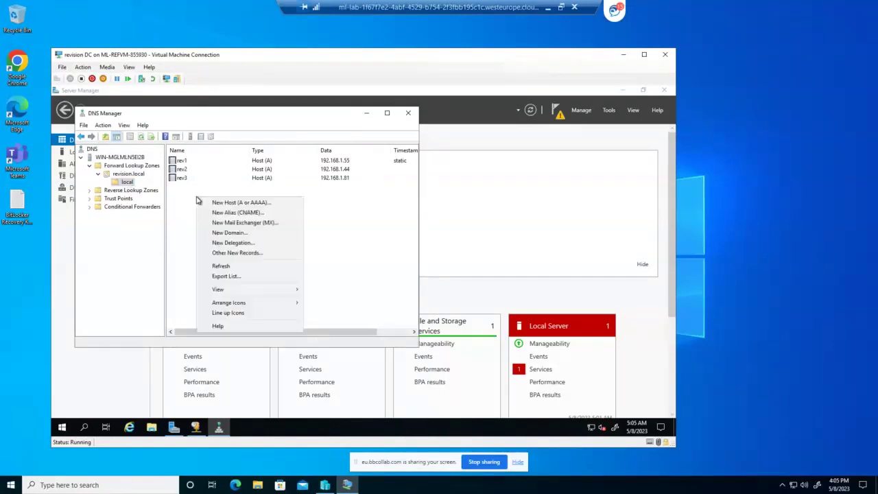
left_click(256, 222)
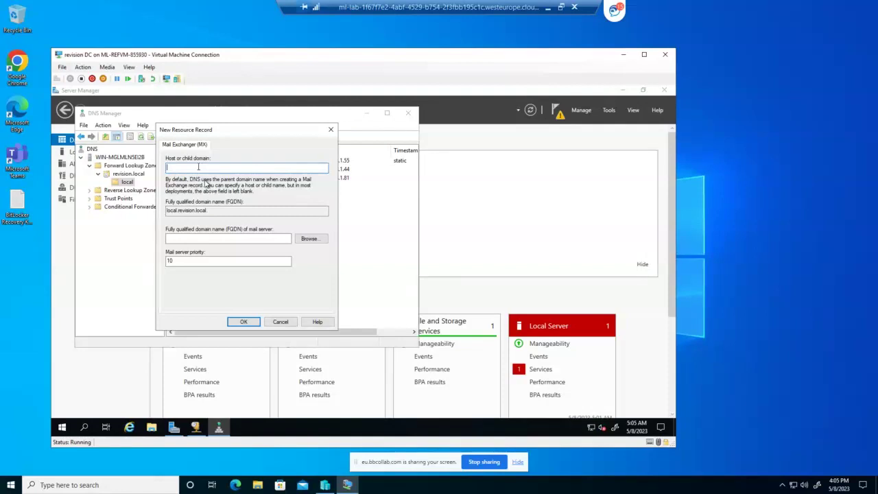
type("rev7")
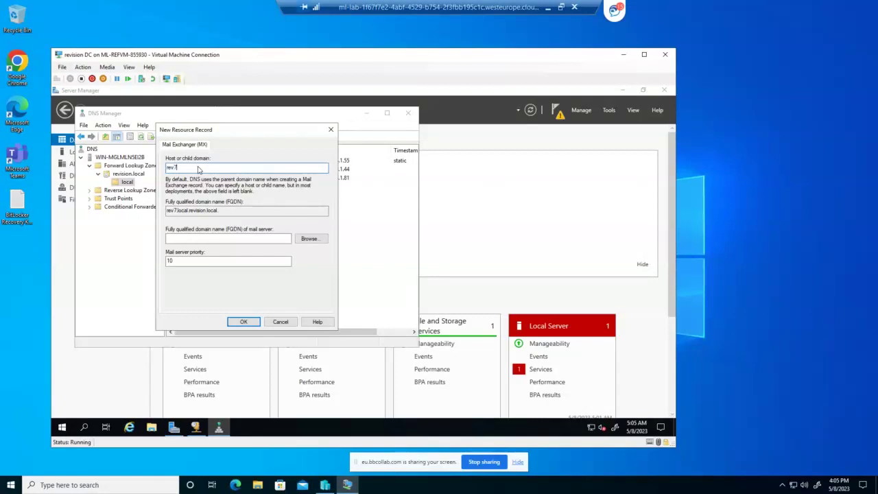
left_click(244, 323)
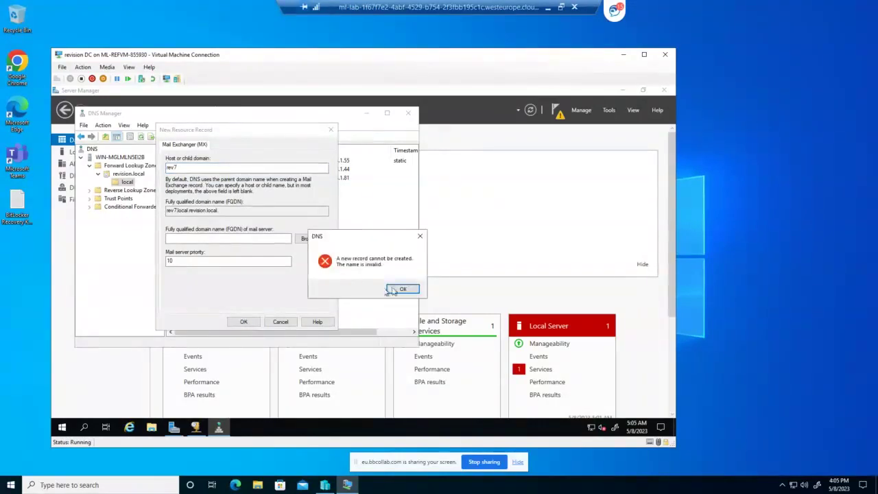
left_click(401, 291)
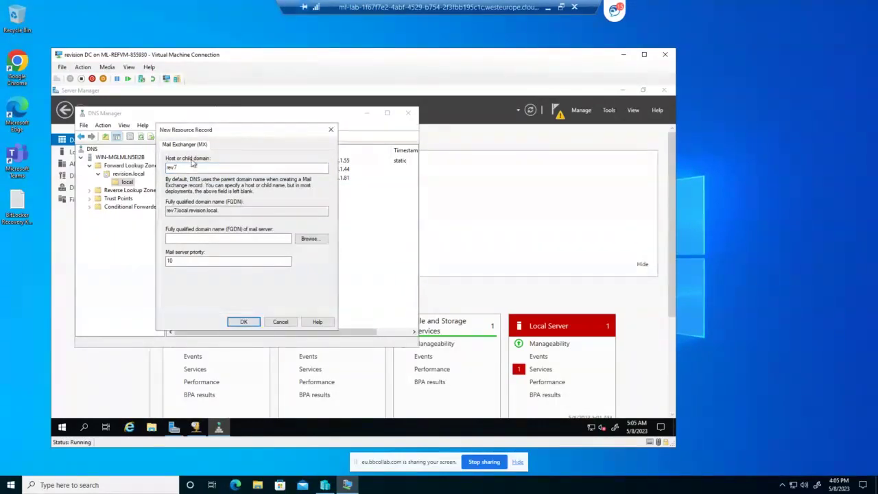
left_click(186, 166)
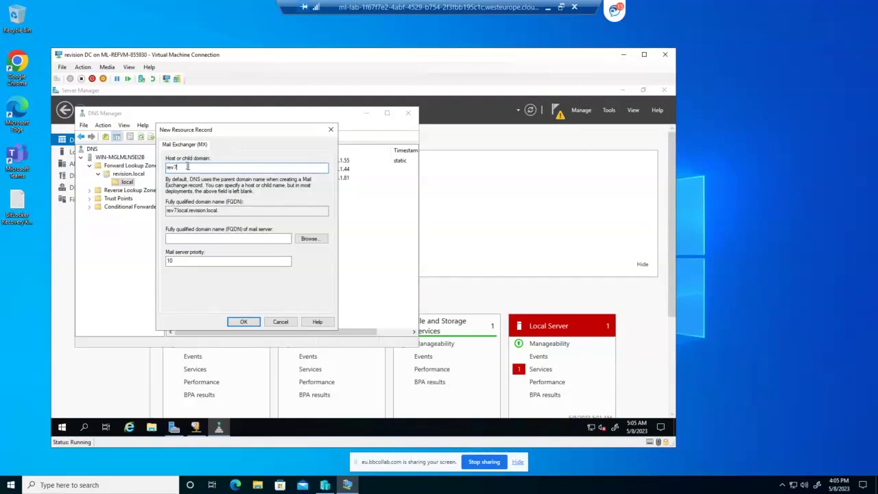
Browse to rev1.local.revision.local as the mail server and create the rev7 MX record with priority 10
left_click(229, 239)
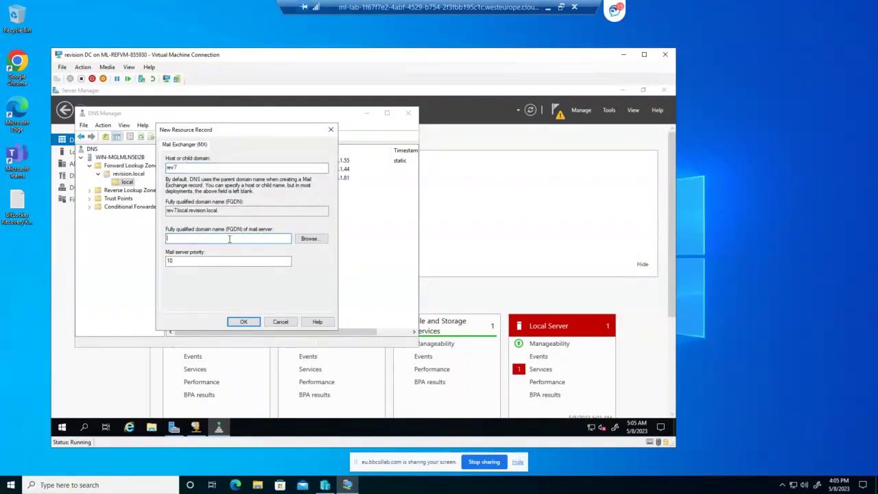
left_click(309, 239)
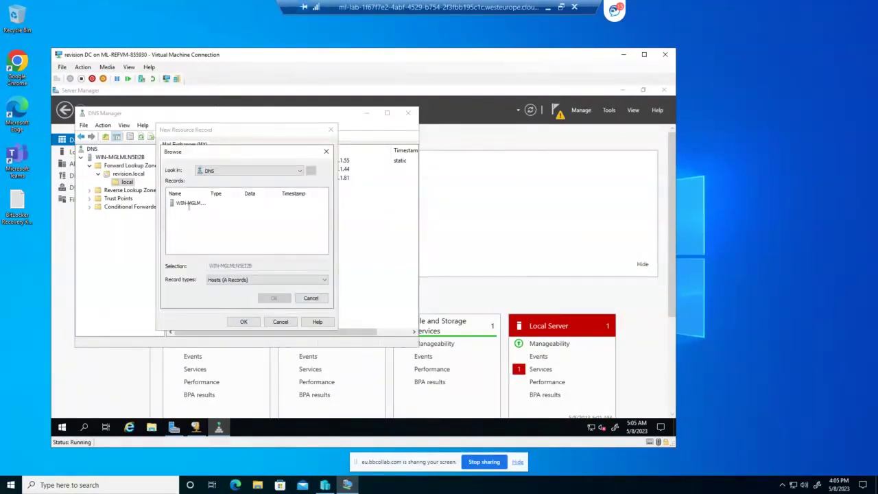
left_click(190, 204)
double_click(190, 204)
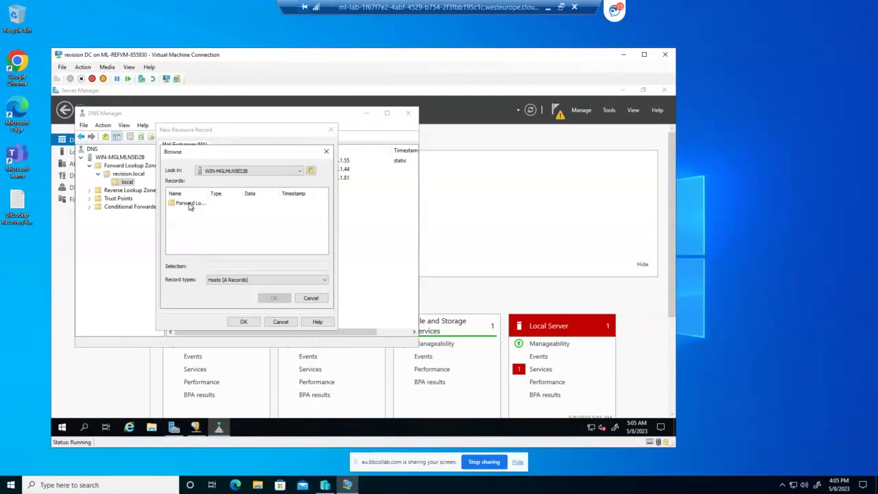
double_click(190, 204)
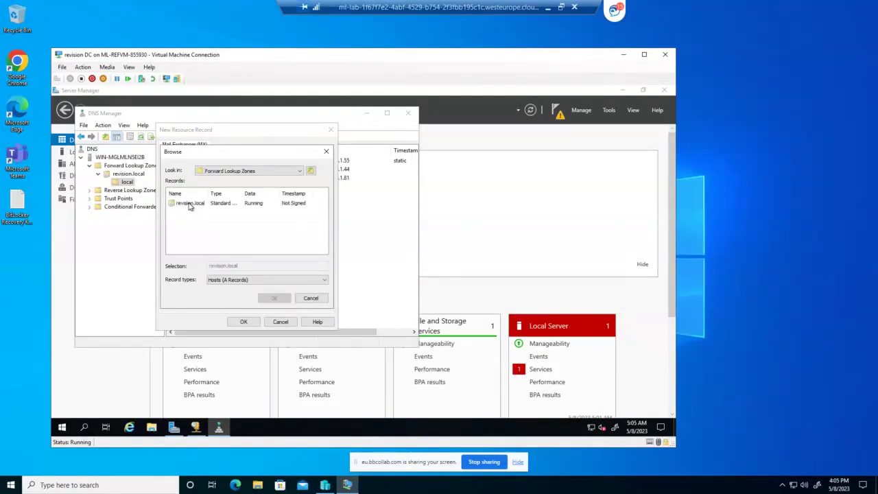
double_click(189, 204)
double_click(180, 205)
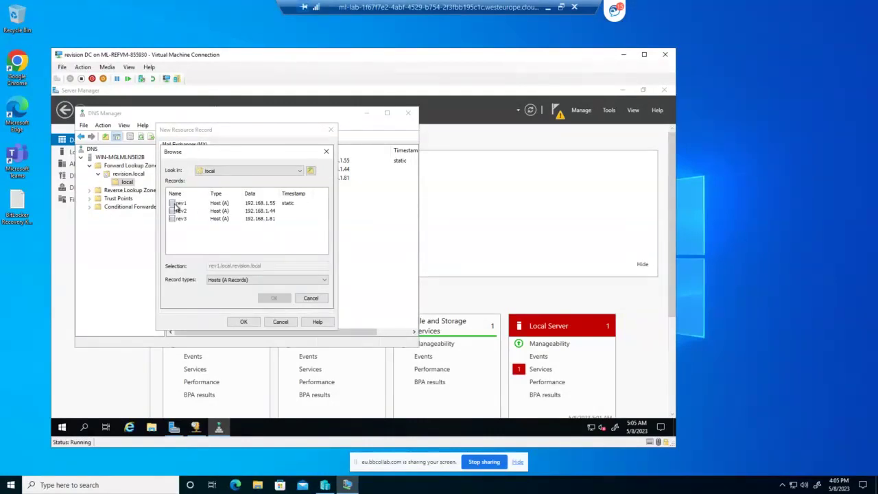
left_click(177, 206)
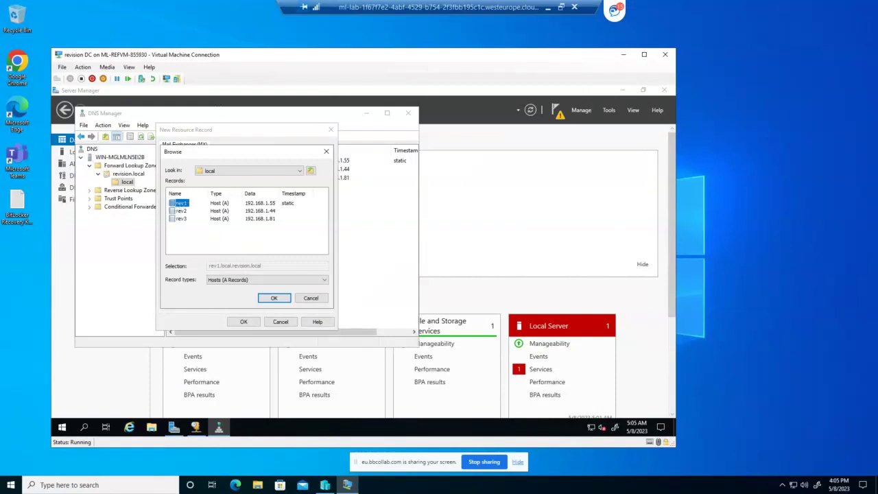
left_click(274, 297)
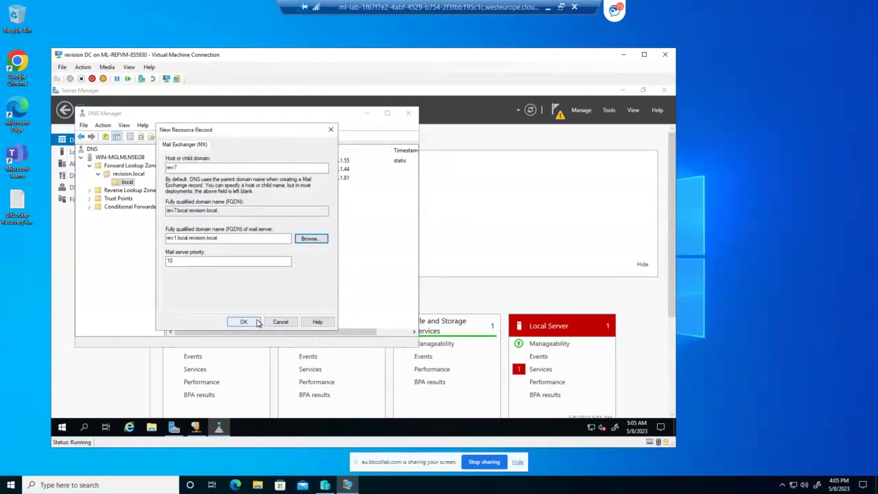
left_click(258, 322)
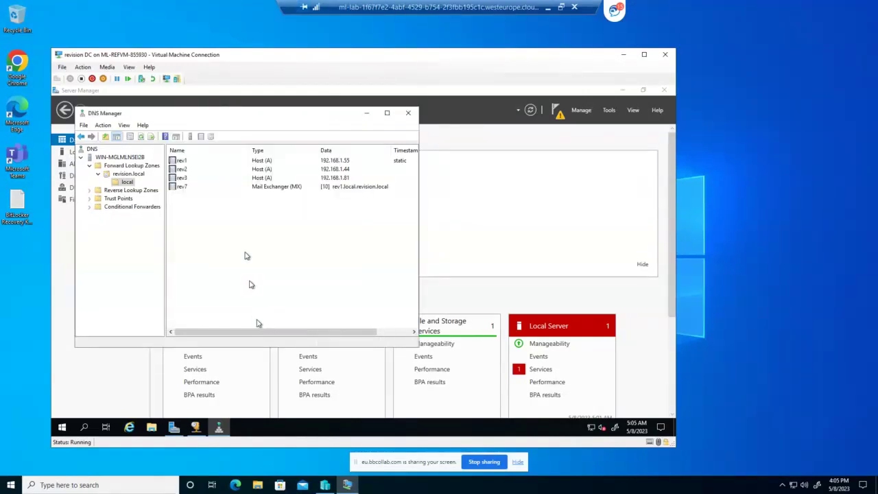
left_click(184, 191)
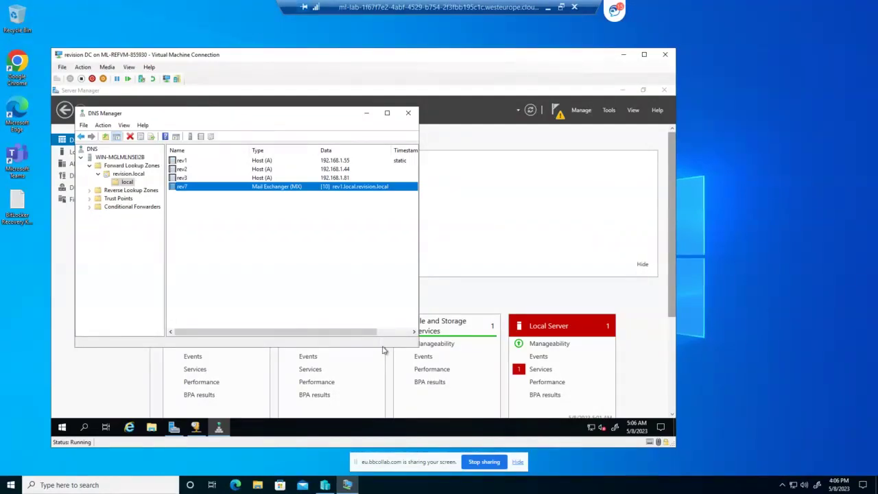
Start a role-based installation on the local server and select Active Directory Domain Services with its management features
left_click(174, 427)
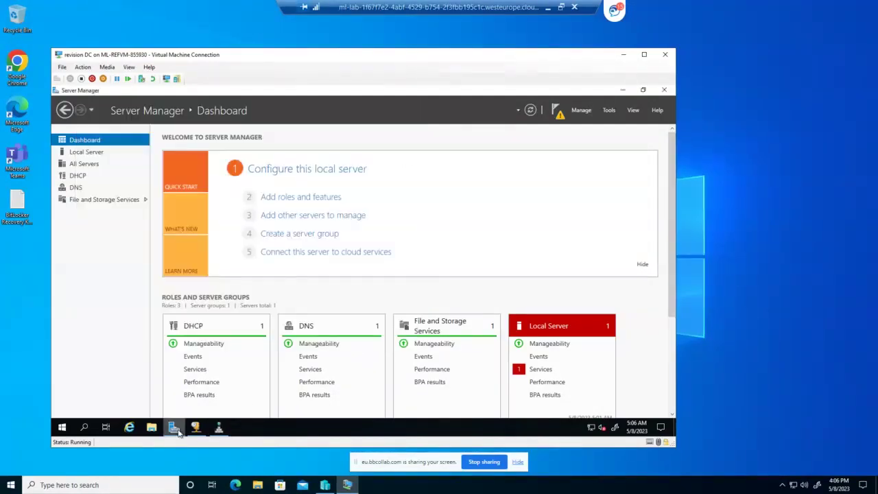
left_click(320, 198)
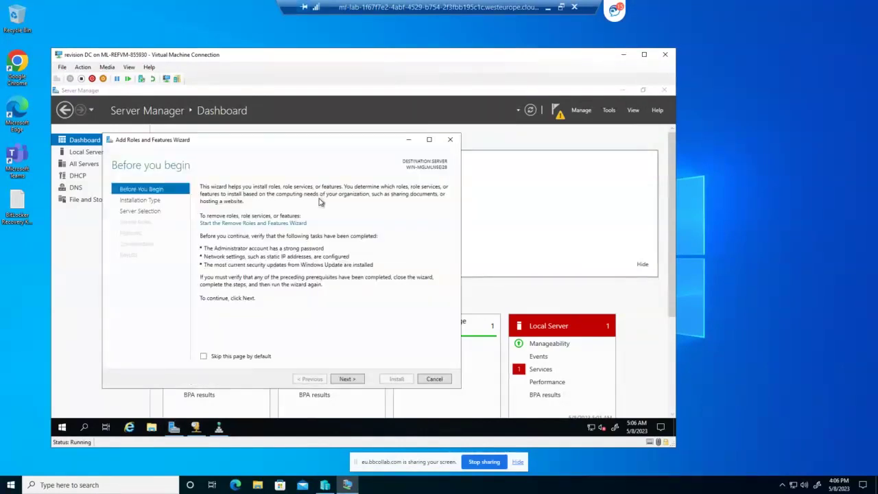
left_click(348, 379)
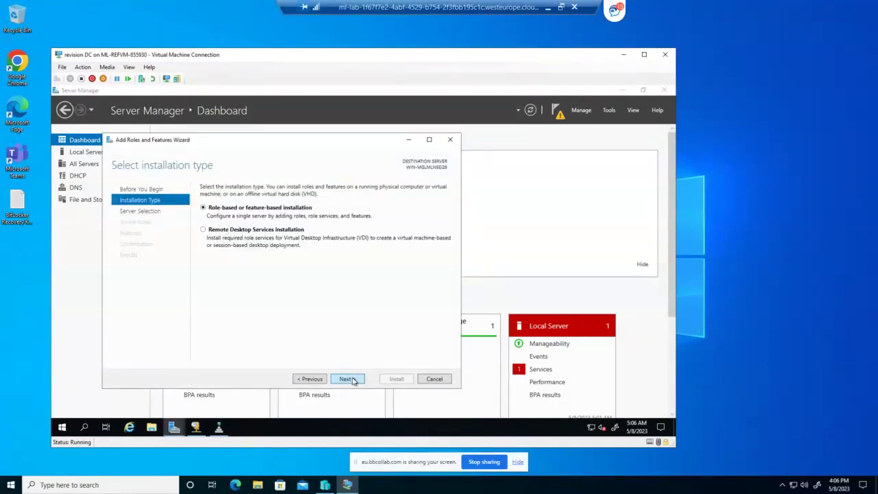
left_click(350, 379)
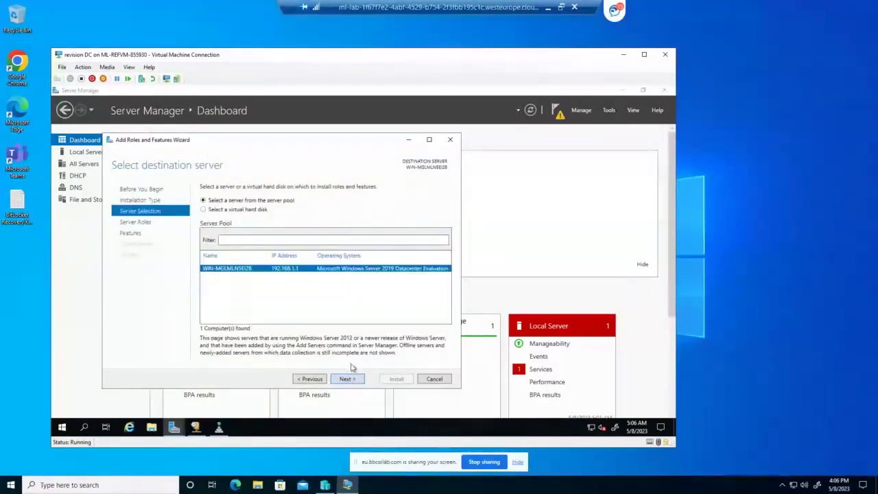
left_click(348, 381)
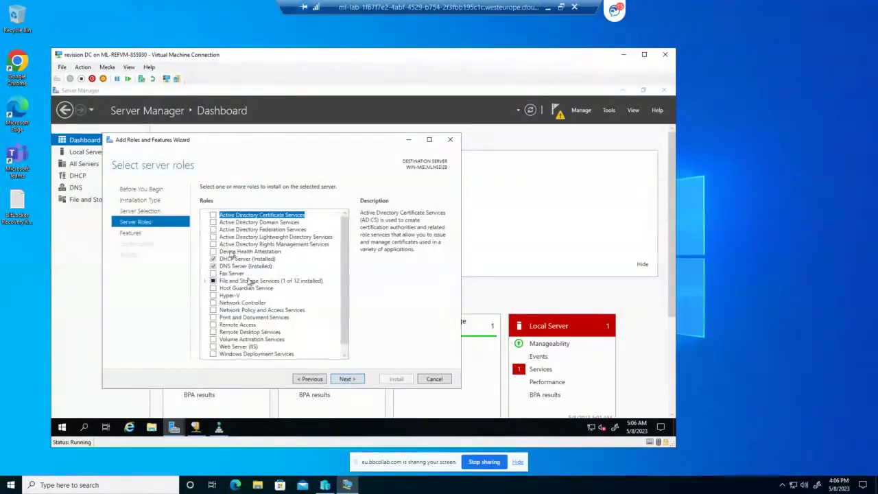
left_click(213, 223)
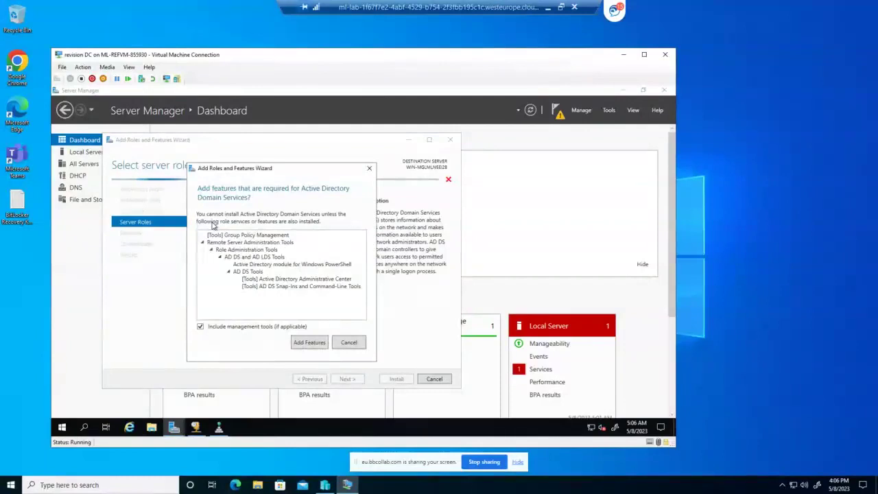
left_click(349, 342)
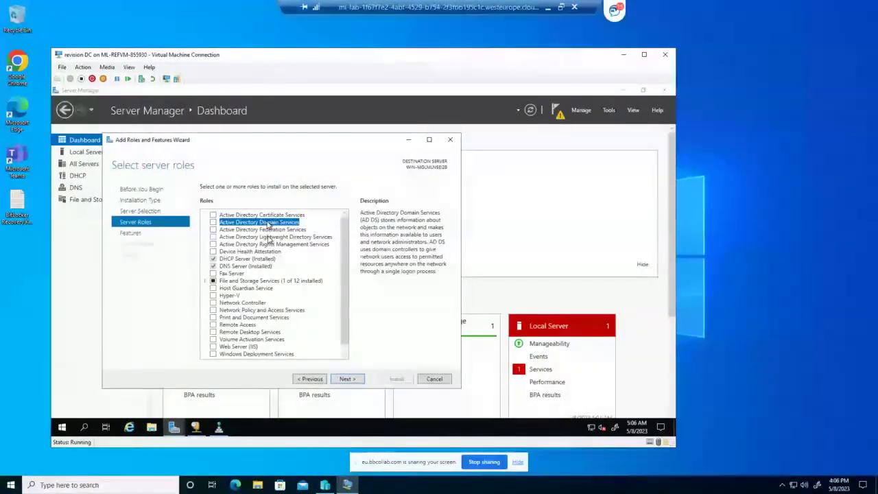
left_click(213, 222)
left_click(310, 342)
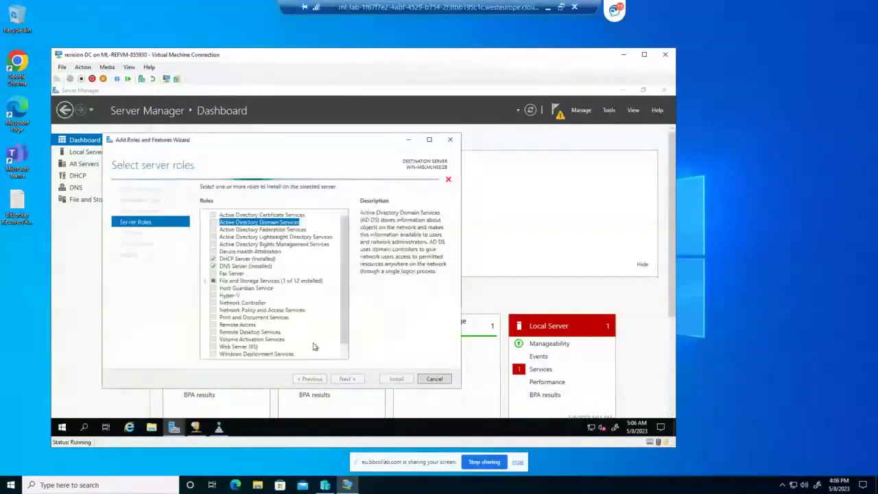
Proceed past the features and AD DS pages, enable automatic restart, and start the installation
left_click(346, 380)
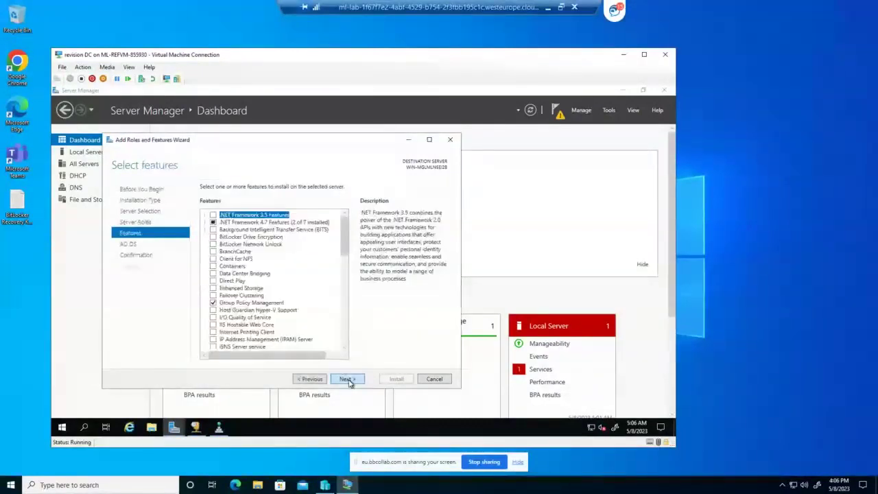
left_click(346, 379)
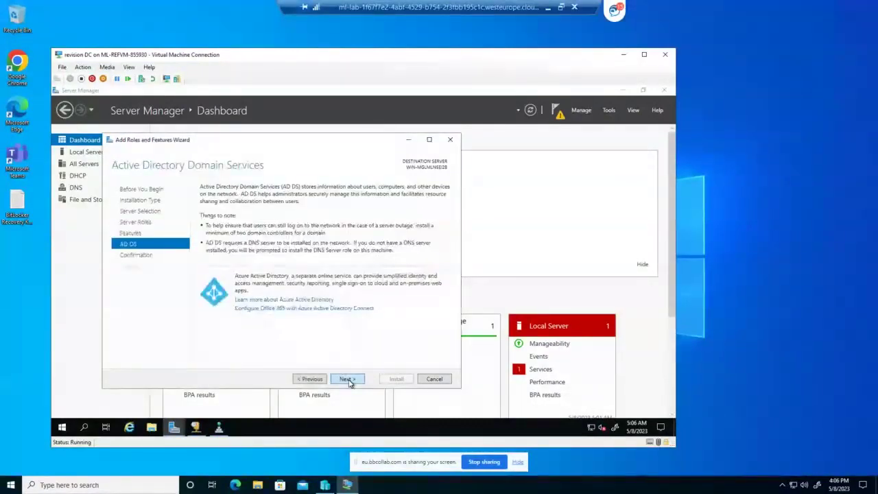
left_click(346, 379)
left_click(203, 200)
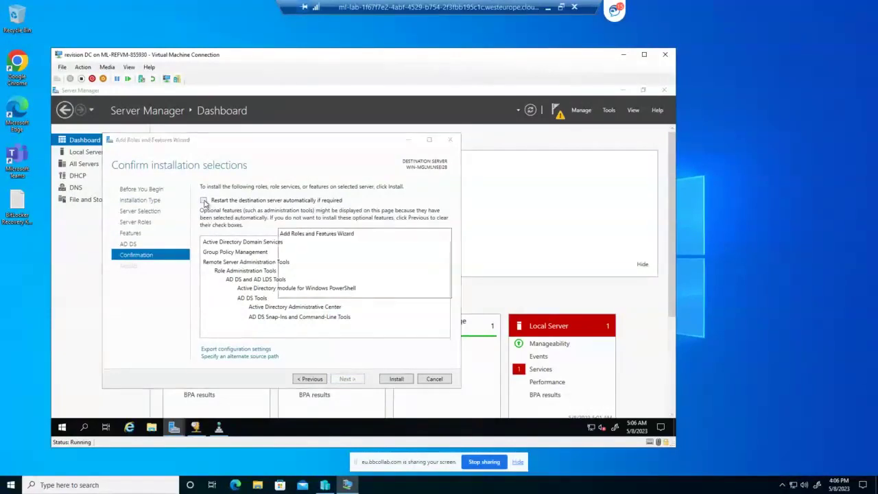
left_click(388, 288)
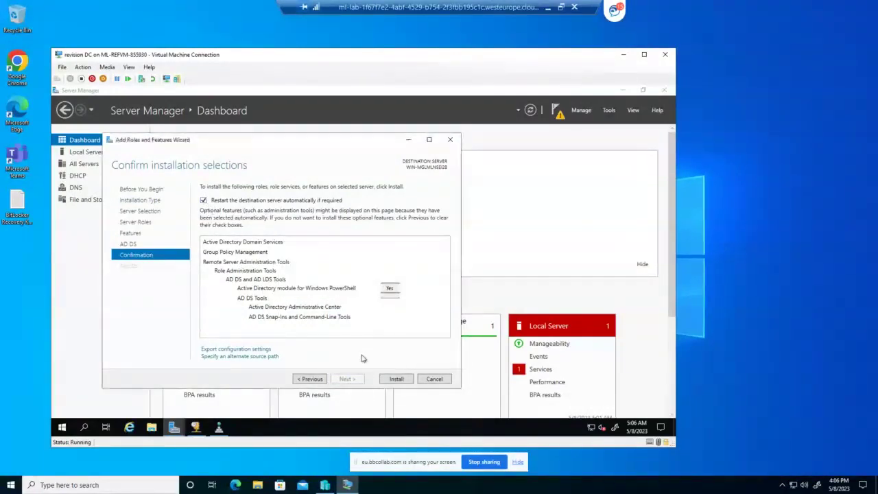
left_click(395, 379)
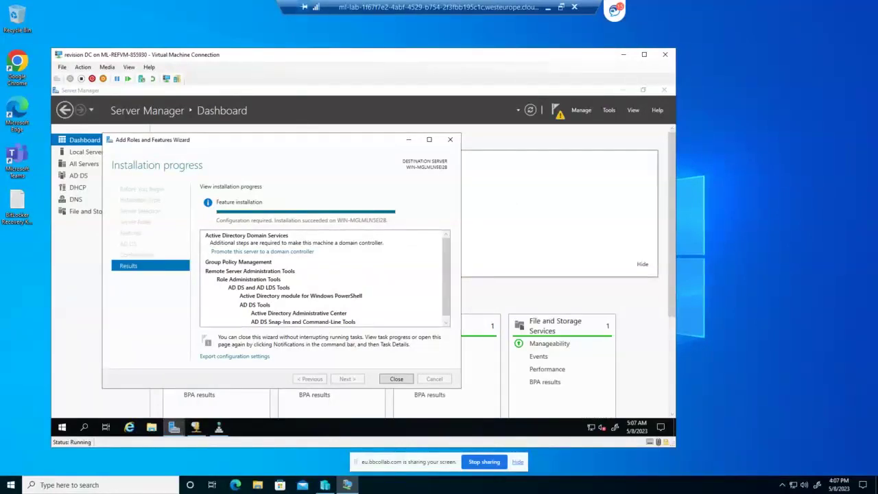
Close the finished wizard and DNS Manager, then choose Promote this server to a domain controller
left_click(396, 379)
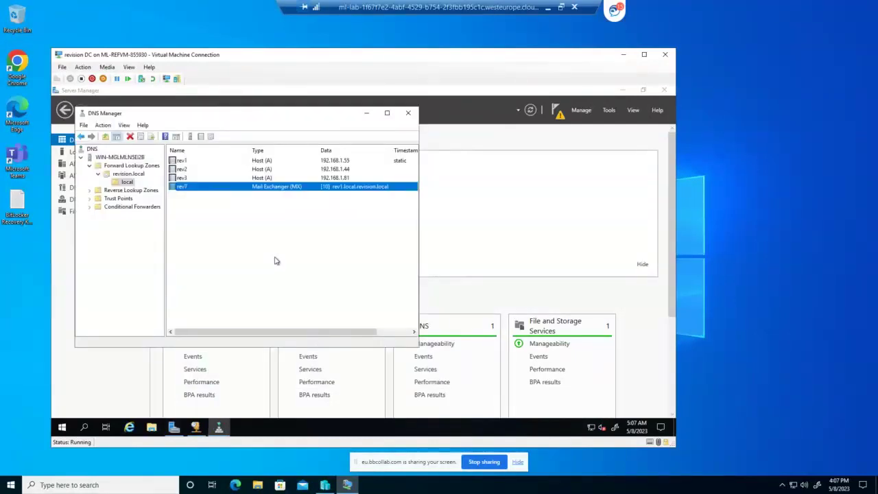
left_click(407, 115)
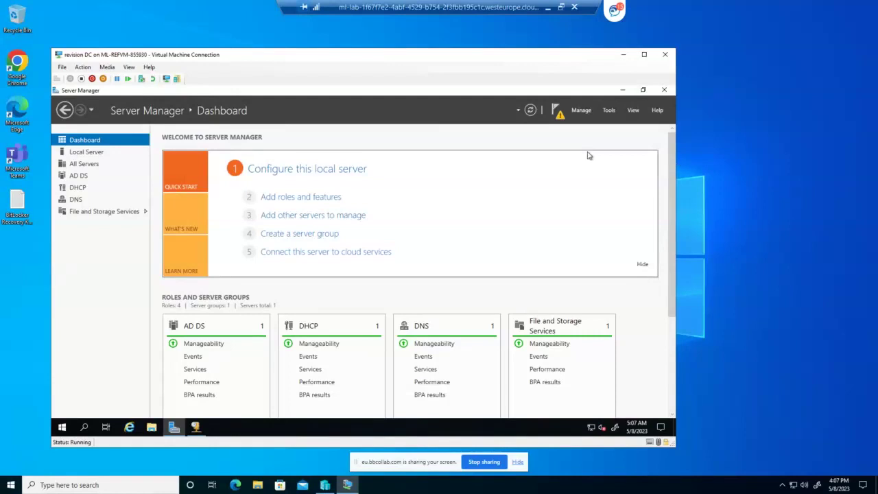
left_click(558, 113)
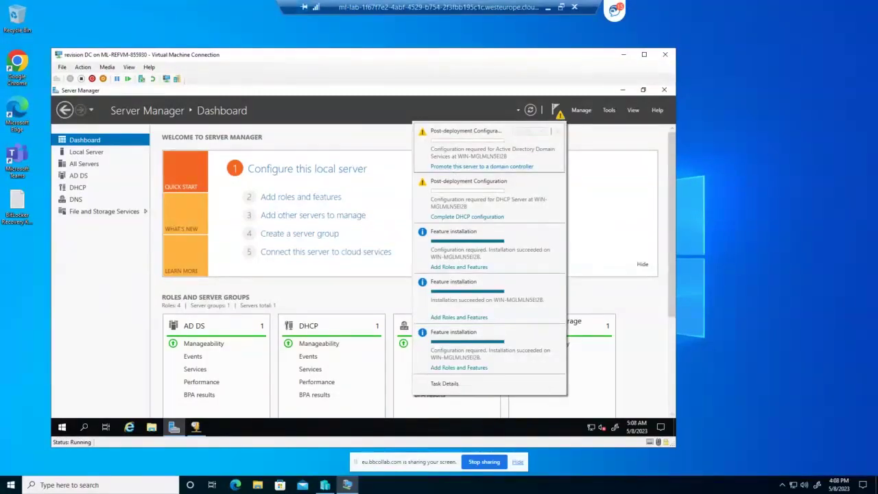
left_click(464, 168)
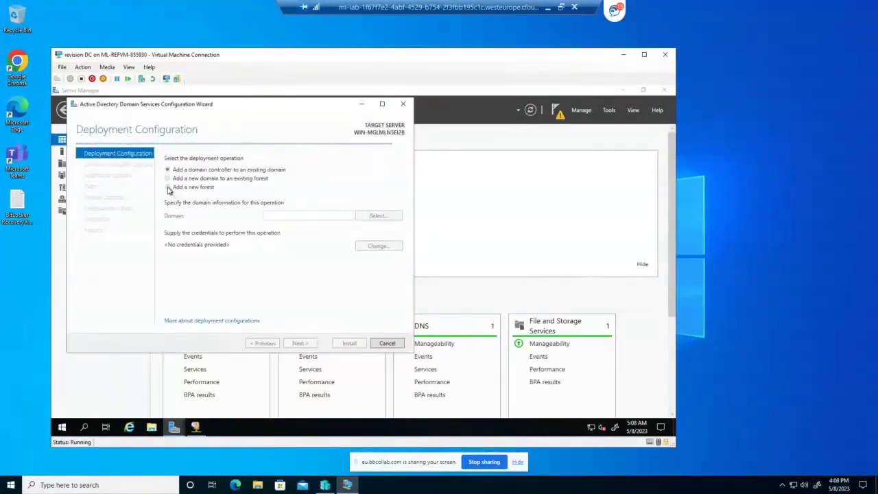
Choose Add a new forest with root domain revision.local, correcting the mistyped 'revisionDC' entry
left_click(169, 187)
left_click(168, 187)
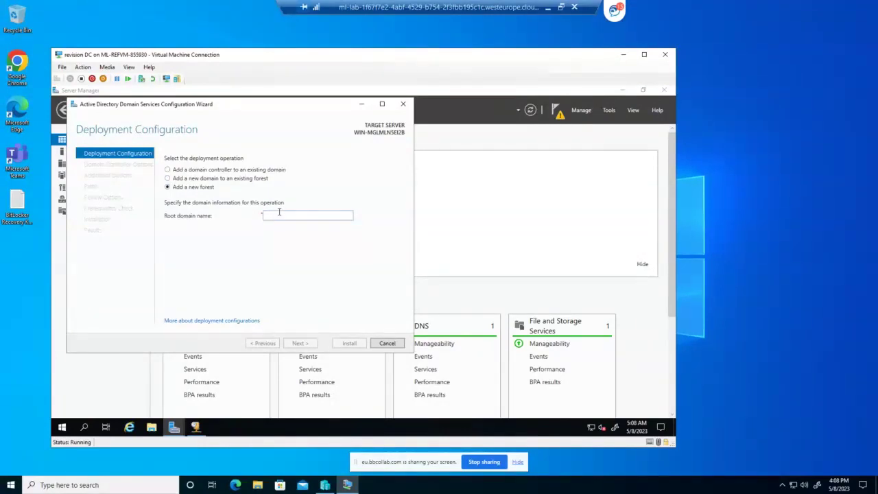
type("revi")
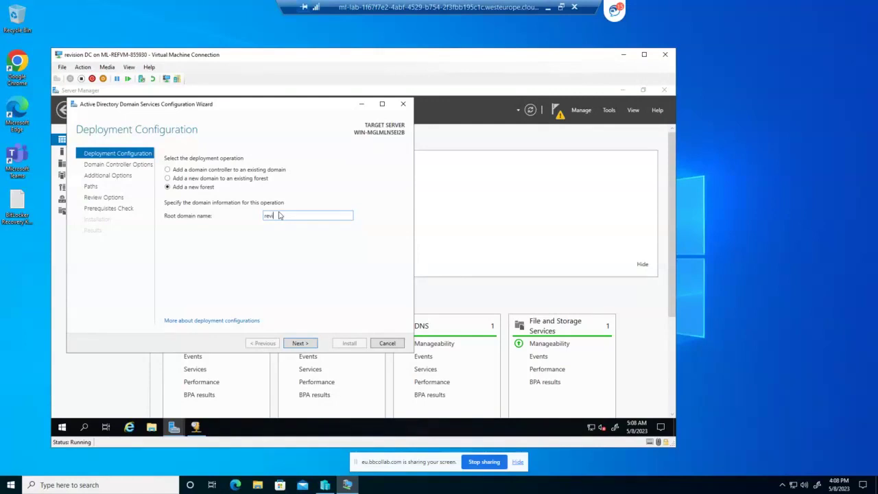
type("sionDC")
left_click(305, 344)
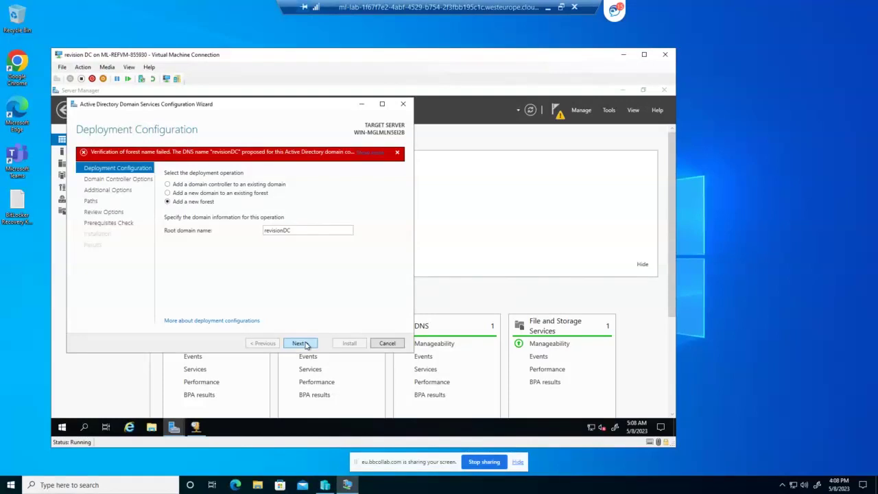
double_click(293, 234)
left_click(293, 231)
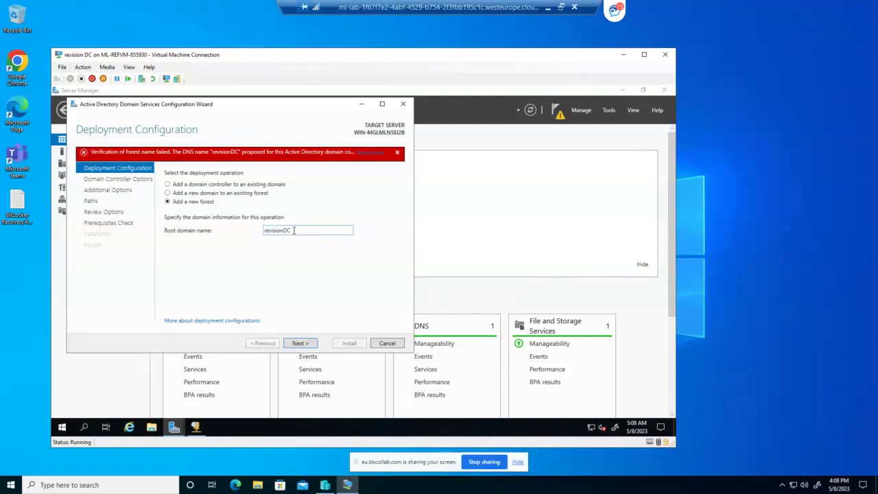
left_click_drag(293, 230, 286, 231)
type(".local")
left_click(310, 344)
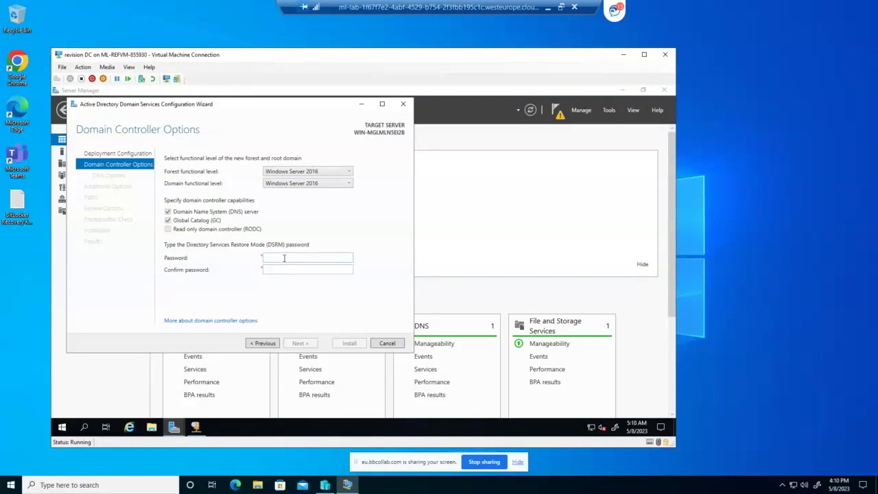
Enter and confirm the Directory Services Restore Mode password, keeping Windows Server 2016 functional levels
left_click(285, 258)
type("P@ssw")
key("BackSpace")
type("w0rd")
key("Tab")
type("P@ssw0rd")
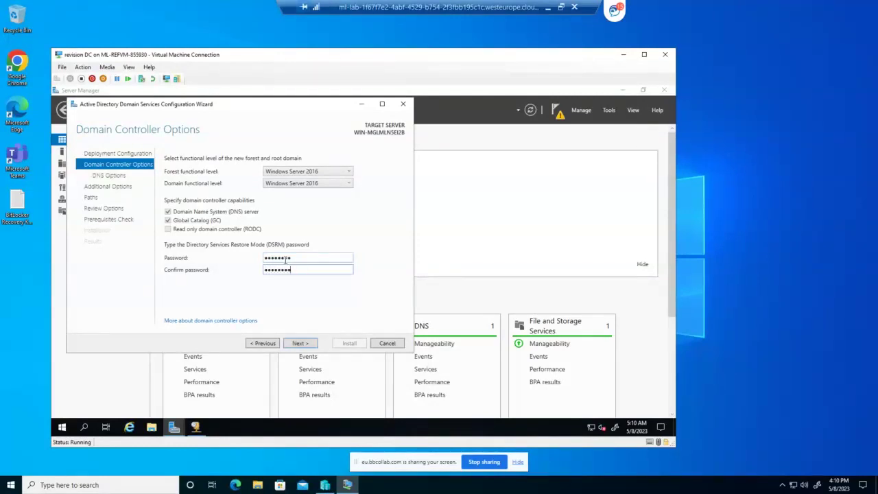
Accept the DNS options, NetBIOS name REVISION and default database and SYSVOL paths
left_click(305, 346)
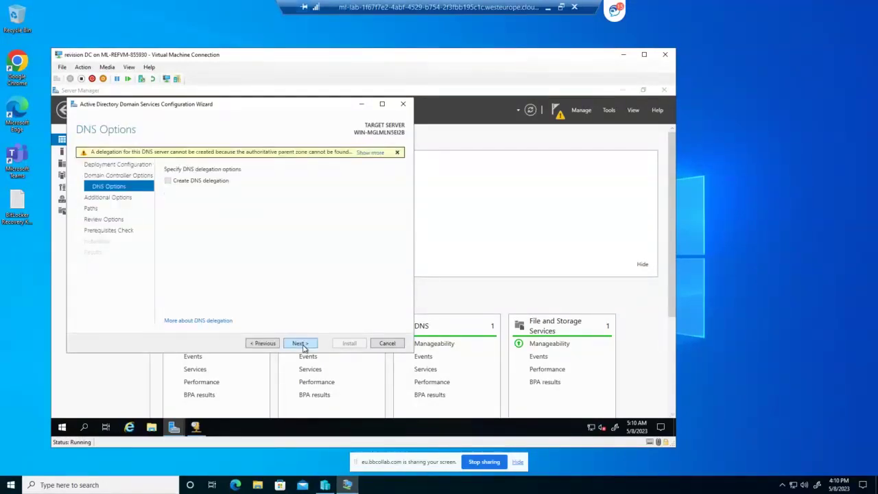
left_click(300, 343)
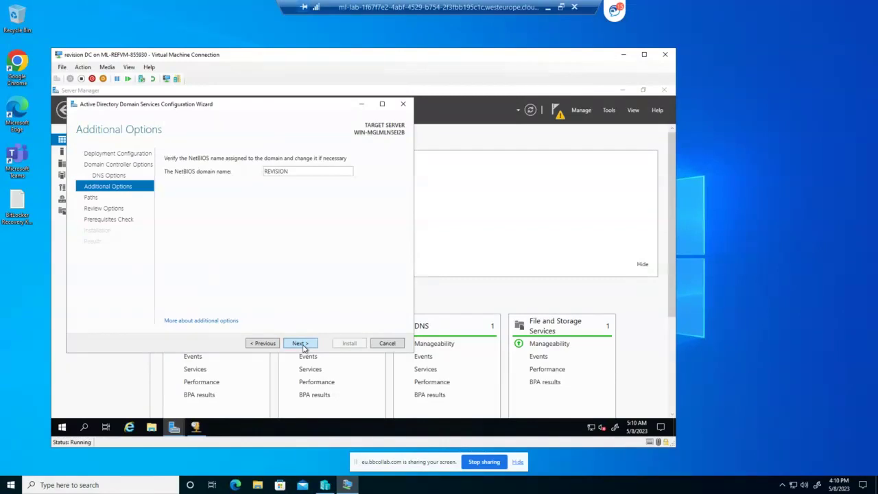
left_click(300, 343)
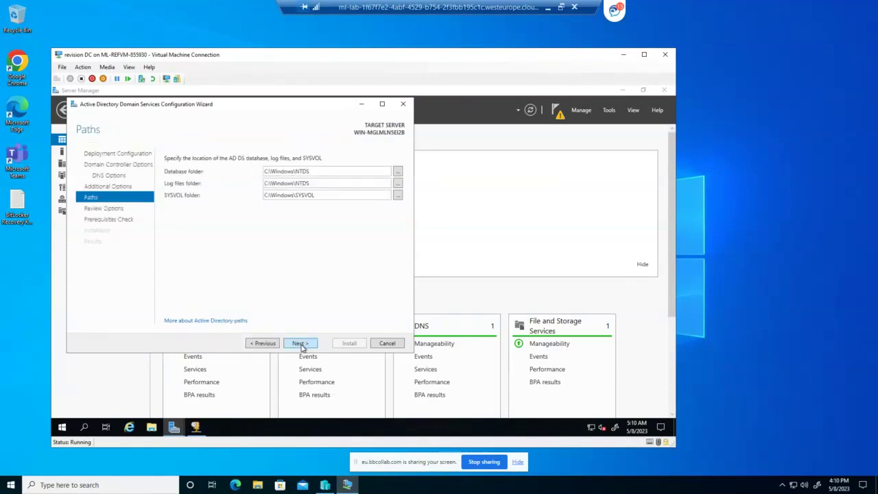
left_click(300, 344)
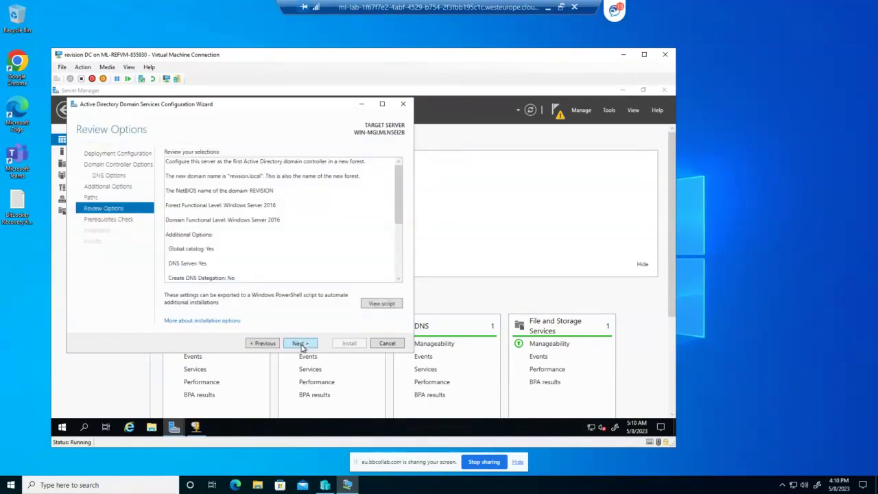
left_click(301, 345)
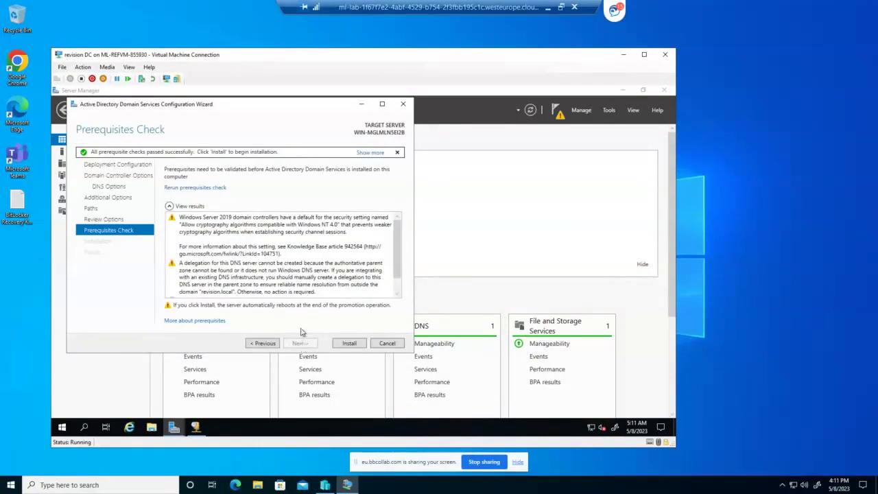
Run the installation after the passed prerequisites check to promote the server for revision.local
left_click(349, 343)
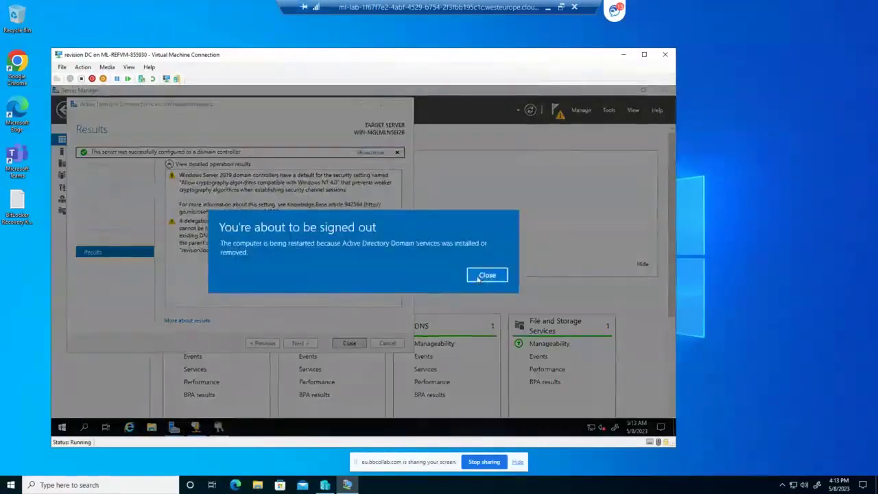
Dismiss the sign-out notice and close the configuration wizard, then wait for the VM to reboot
left_click(487, 274)
left_click(352, 343)
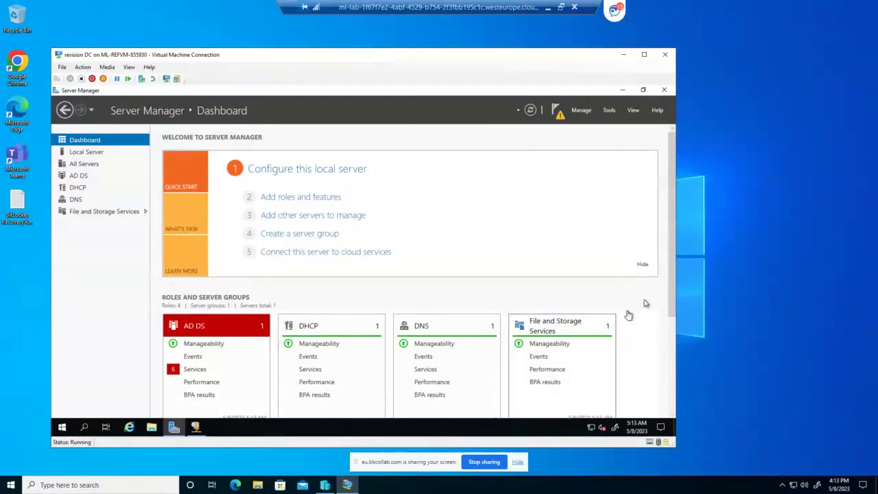
scroll(672, 371, "down", 2)
scroll(673, 371, "down", 2)
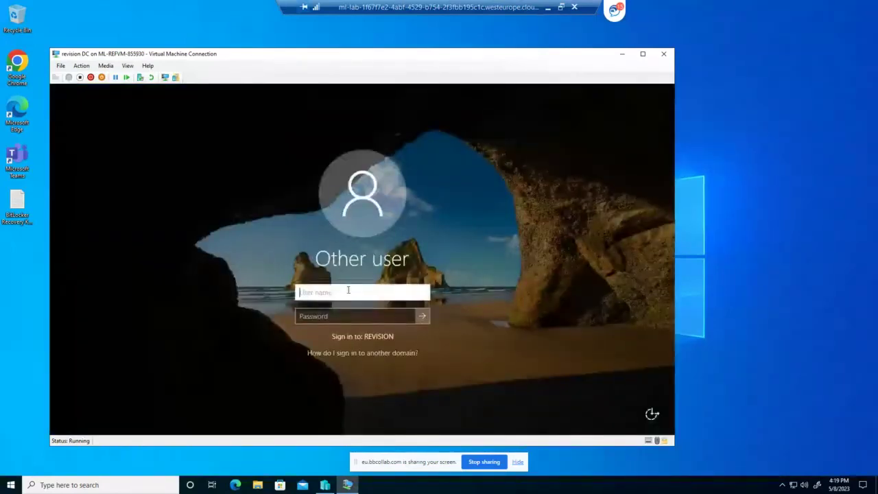
Sign in to the VM as Administrator with the domain administrator password
type("Administ")
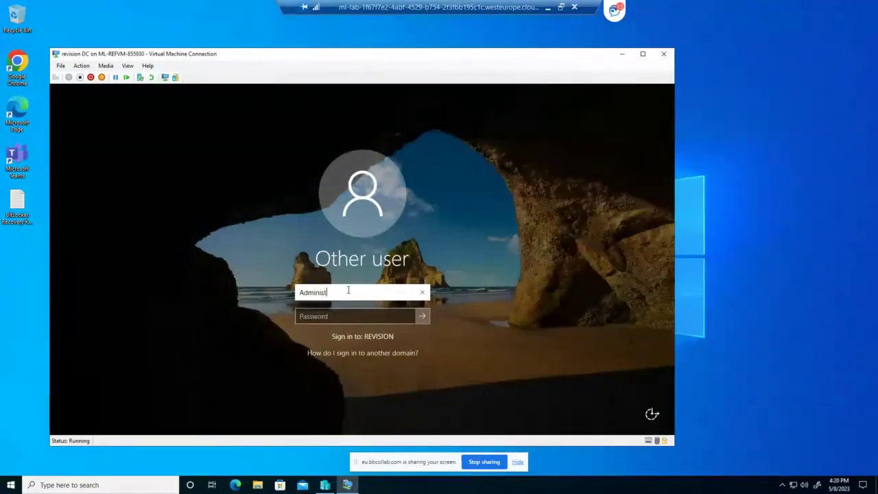
type("rator")
key("Tab")
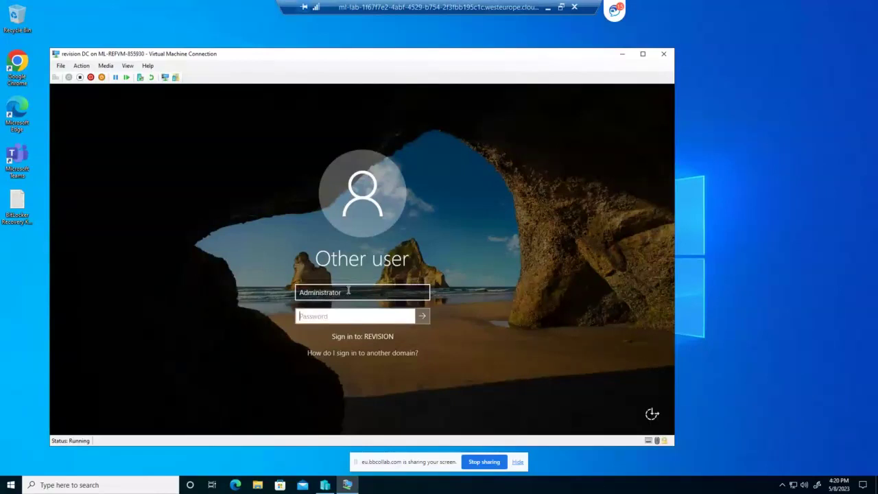
type("••••••••")
left_click(422, 316)
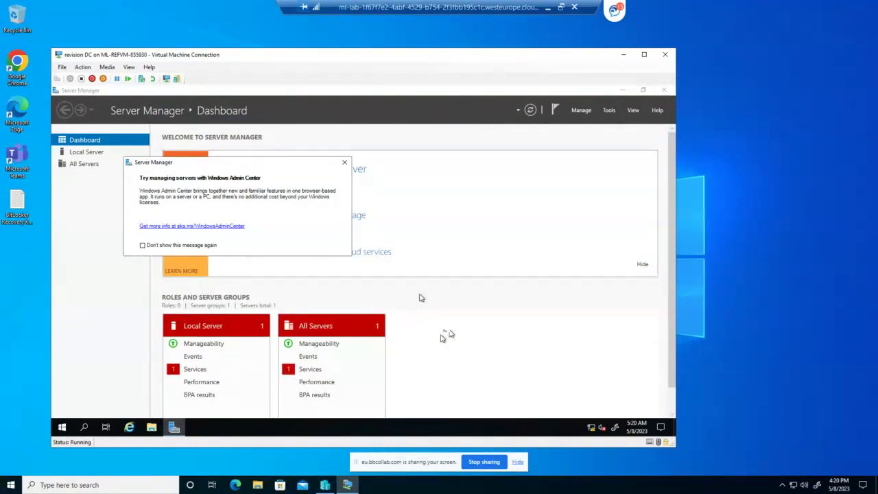
Dismiss the Windows Admin Center notice and display Server Manager's Tools menu
left_click(345, 164)
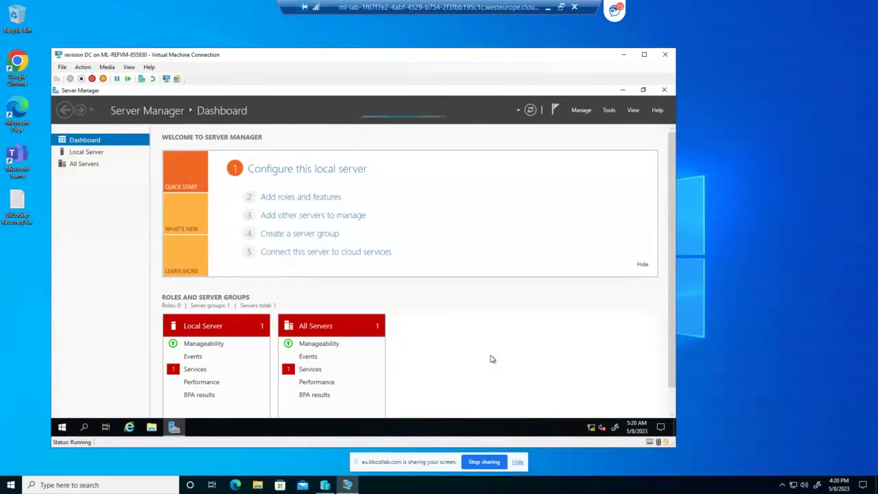
scroll(491, 354, "down", 1)
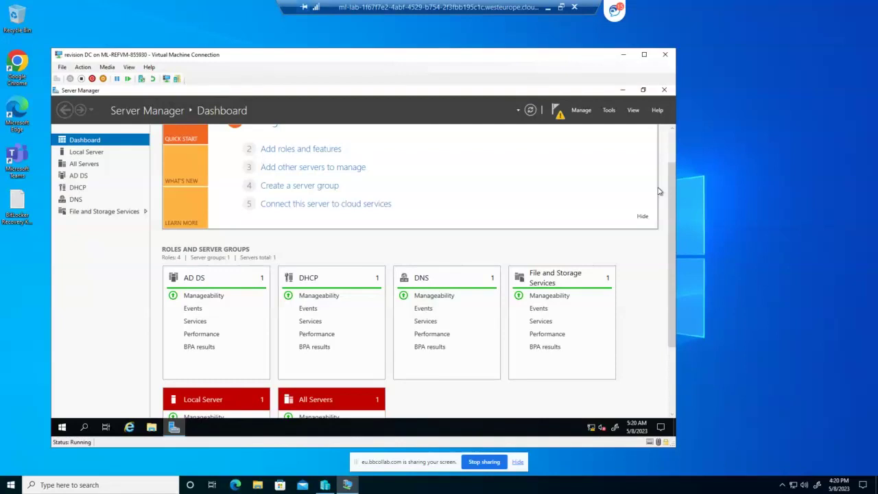
left_click(608, 110)
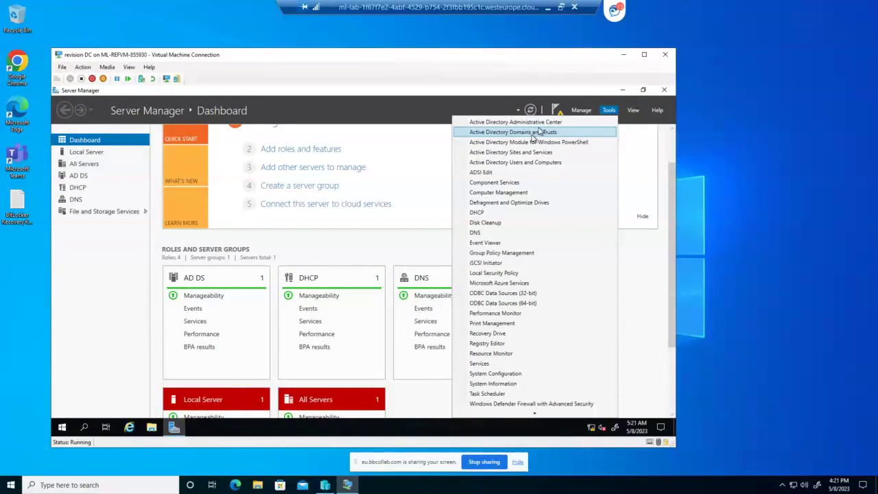
Launch Active Directory Users and Computers and begin a new user in revision.local's Users container
left_click(527, 163)
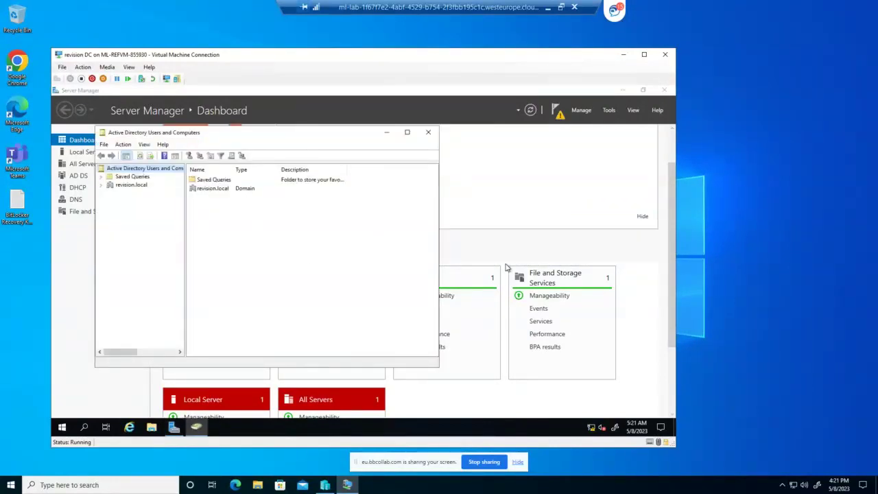
left_click(121, 186)
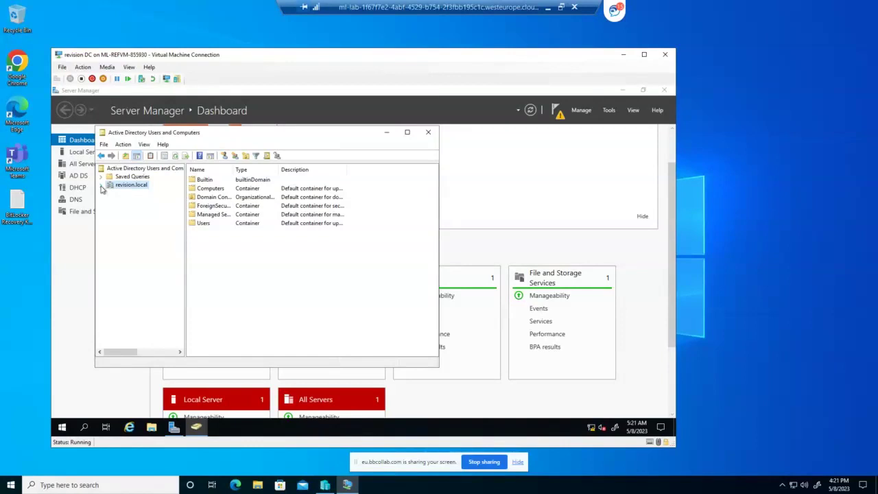
left_click(101, 186)
left_click(131, 234)
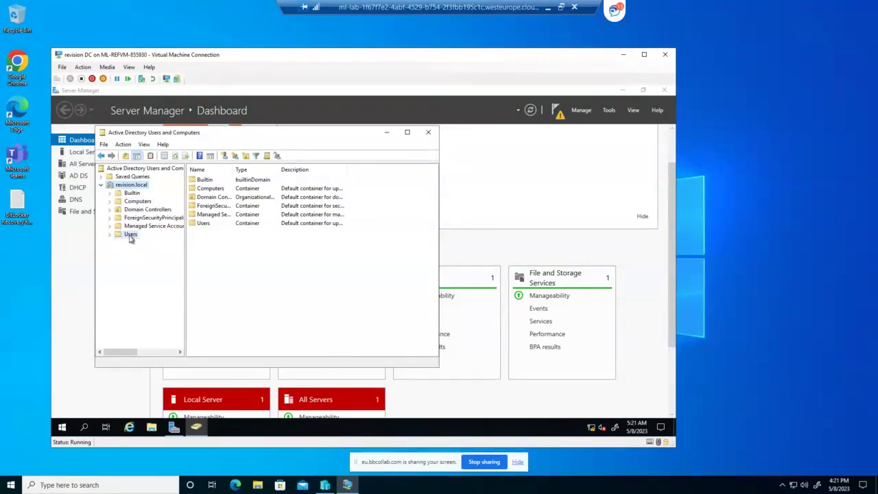
right_click(130, 235)
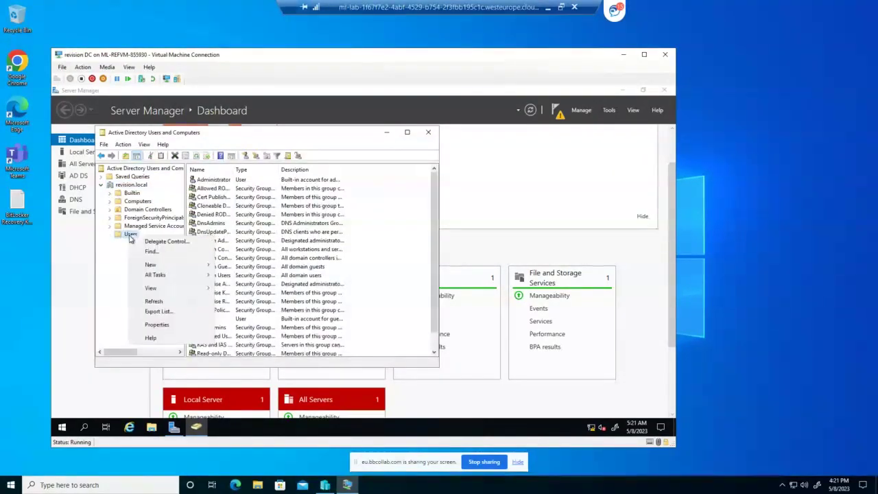
mouse_move(153, 266)
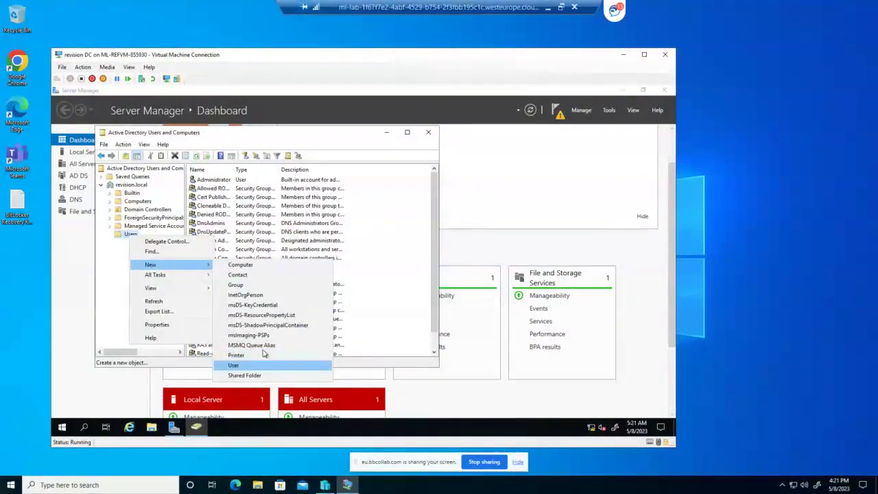
left_click(233, 365)
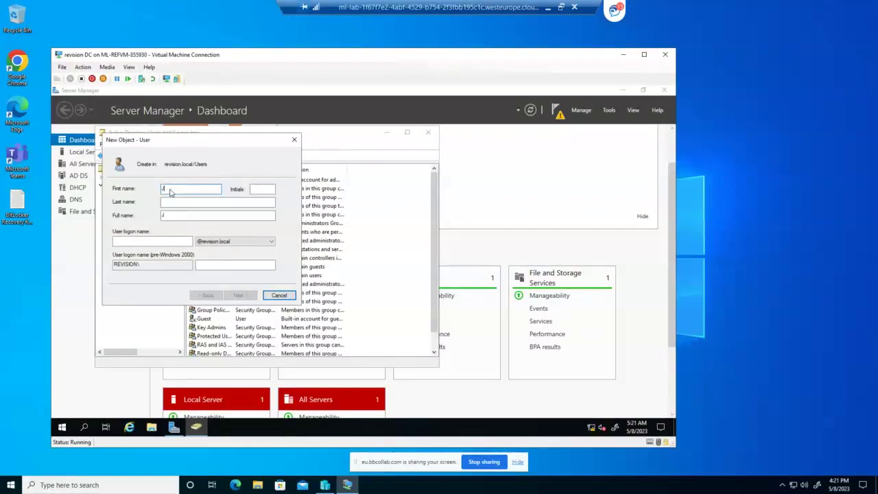
Enter the new user's first name, last name and logon name
type("John")
key("Tab")
key("Tab")
type("Smith")
left_click(136, 242)
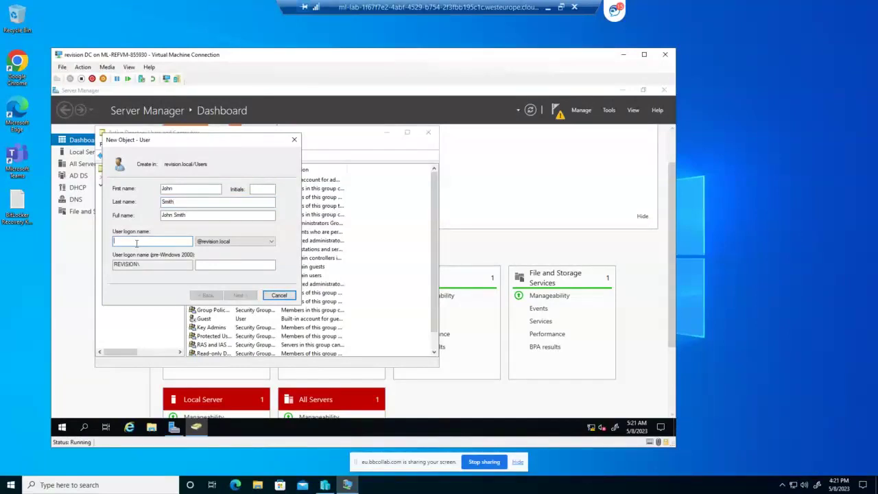
type("jsm")
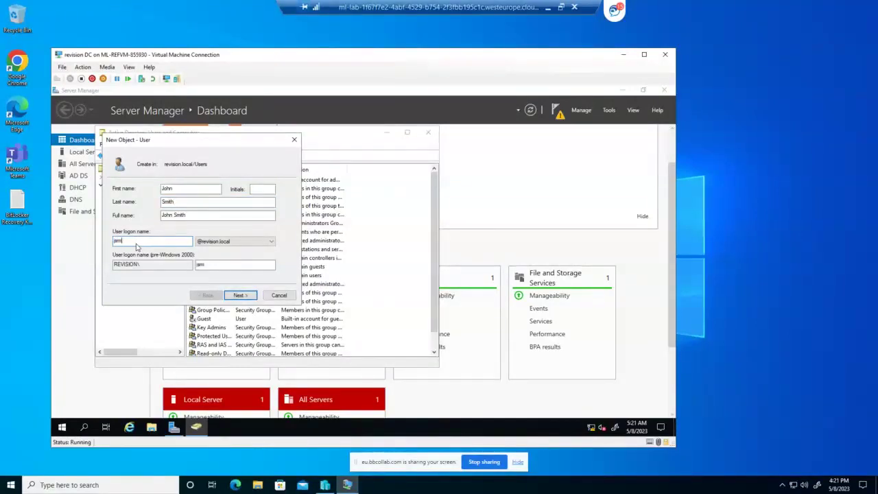
type("ith")
left_click(240, 295)
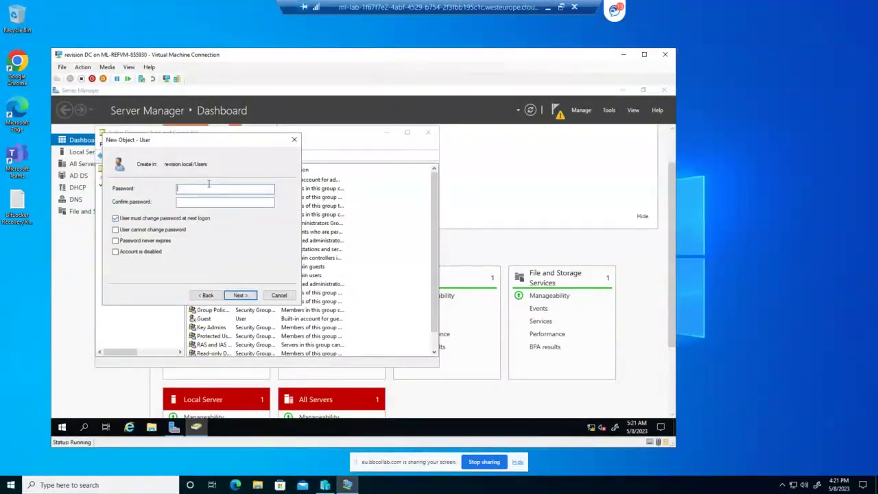
Set the account password, mark it Password never expires, and finish creating the user
type("Pa$$w0rd")
key("Tab")
type("Passw0rd")
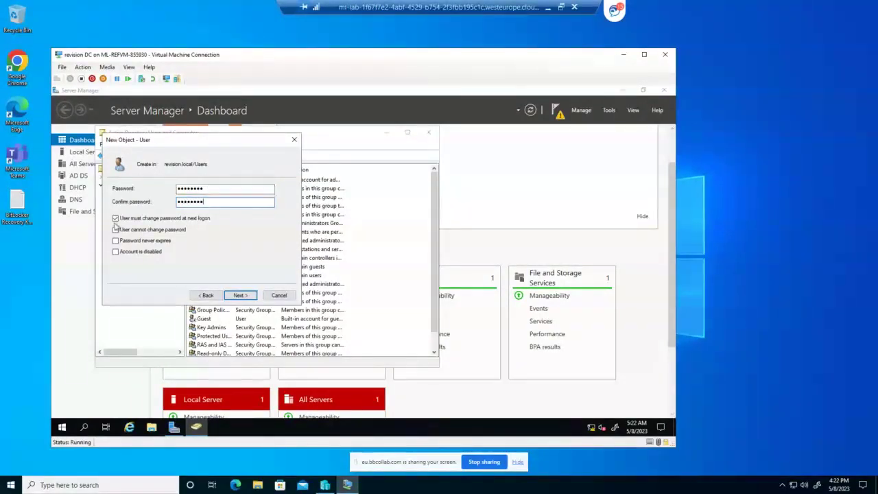
left_click(115, 241)
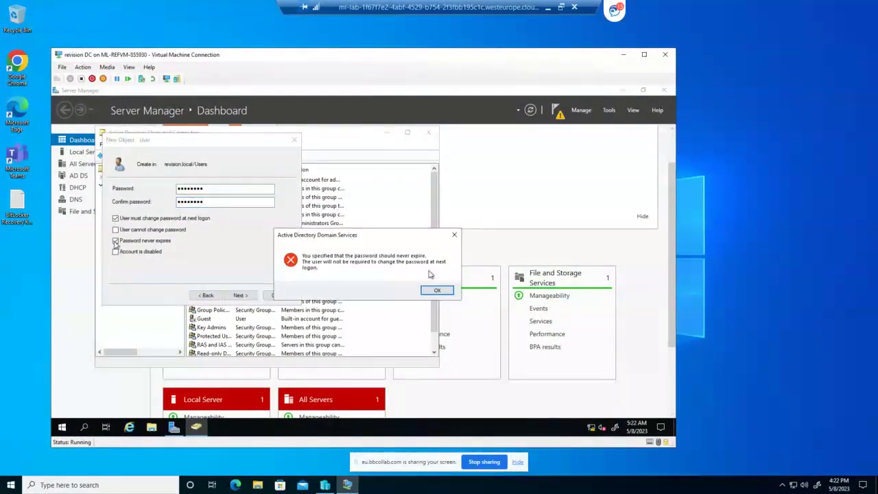
key("Return")
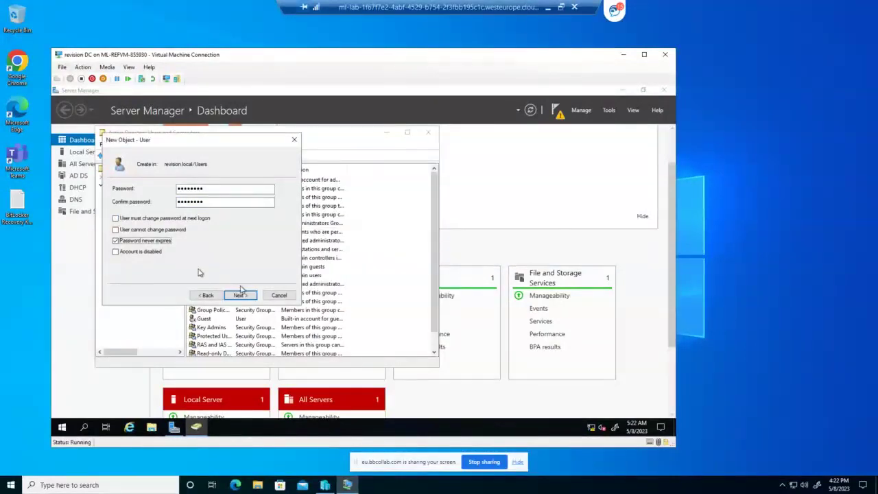
left_click(238, 295)
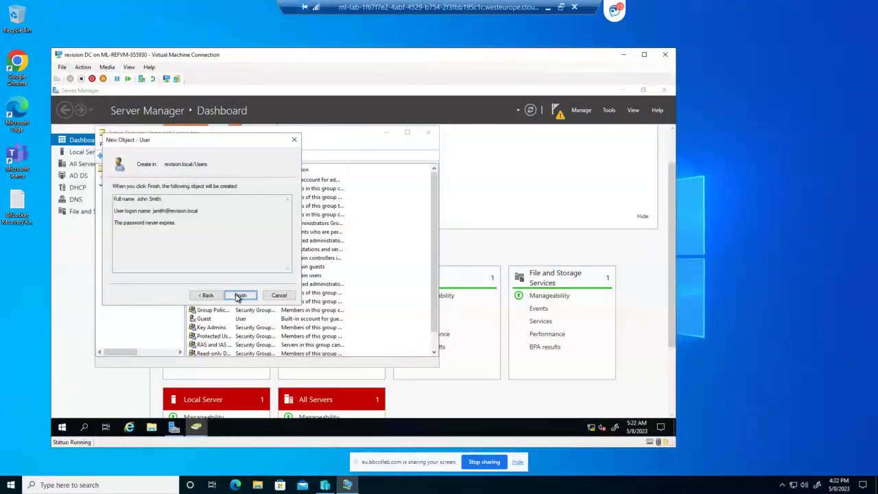
left_click(241, 295)
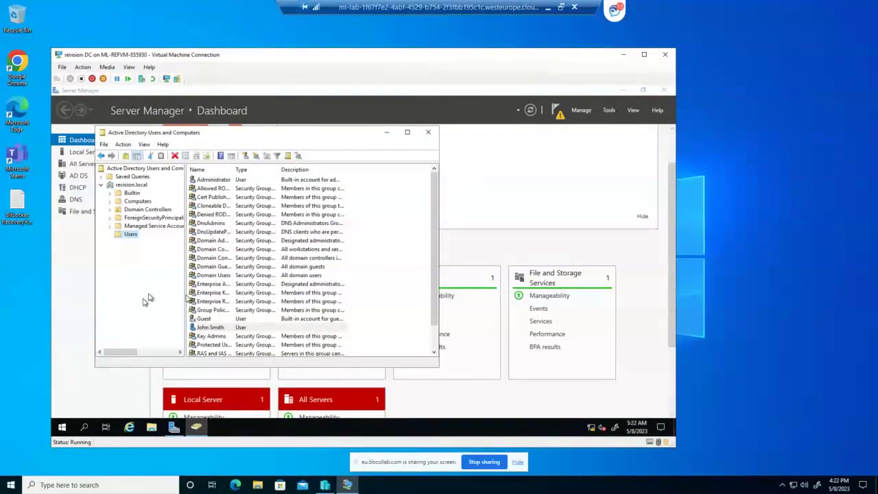
Create the London organizational unit under revision.local
left_click(130, 185)
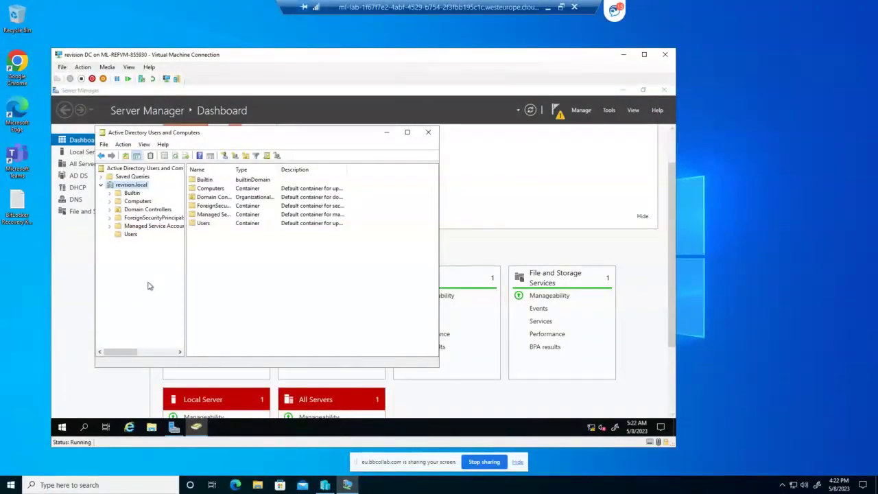
right_click(242, 264)
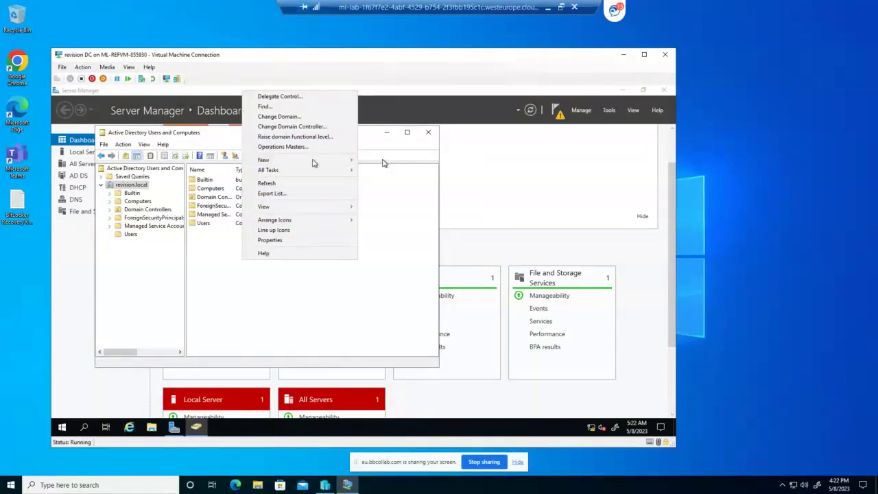
mouse_move(313, 161)
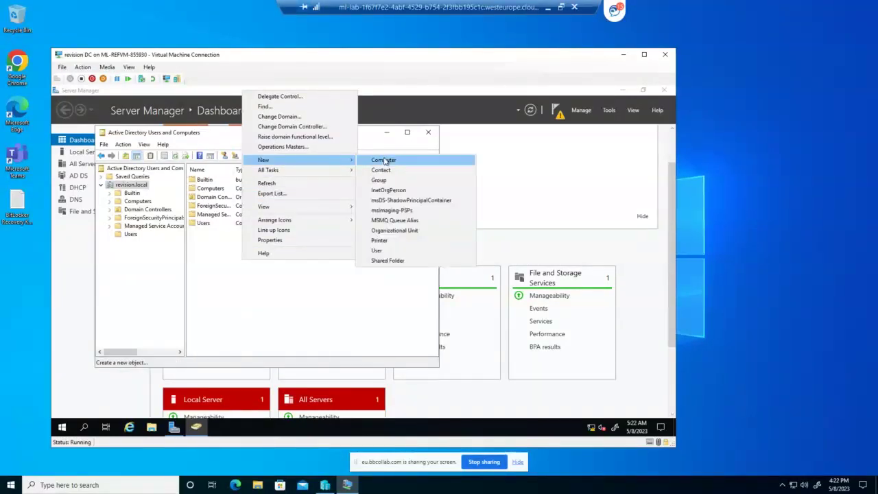
left_click(403, 231)
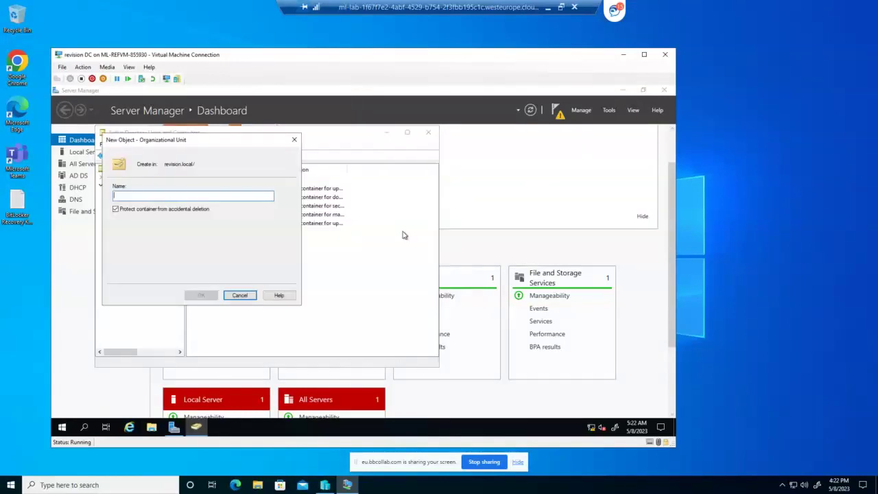
type("Lo")
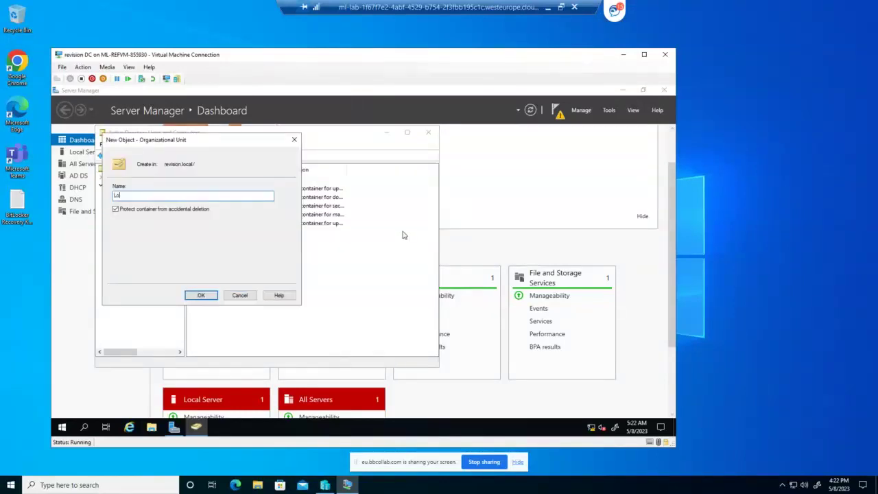
type("ndon")
left_click(116, 210)
left_click(208, 299)
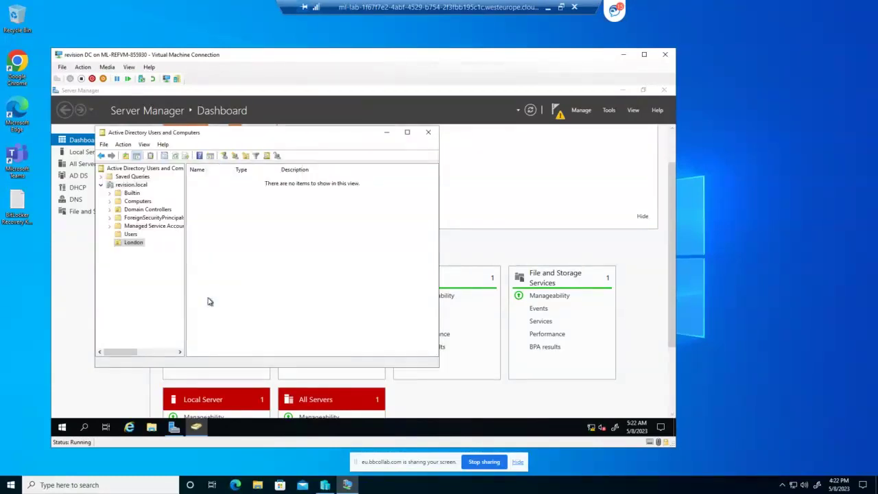
Create the Paris organizational unit under revision.local
left_click(130, 186)
right_click(130, 186)
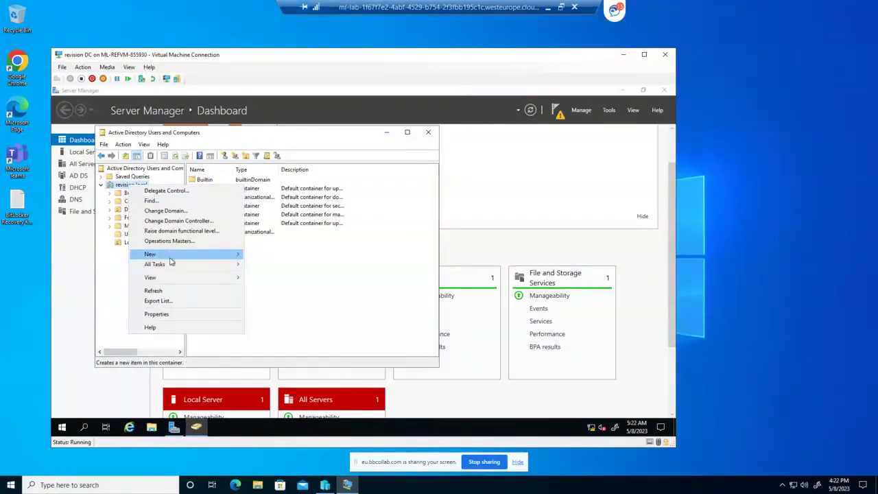
mouse_move(182, 258)
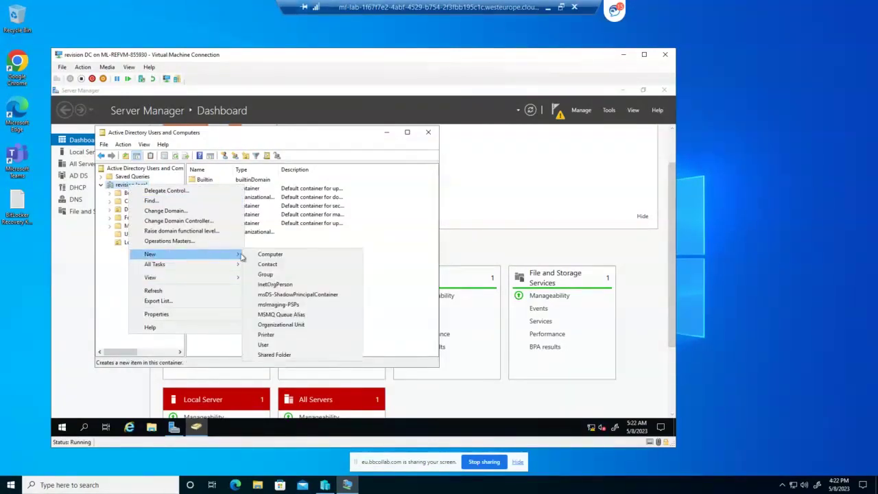
left_click(308, 325)
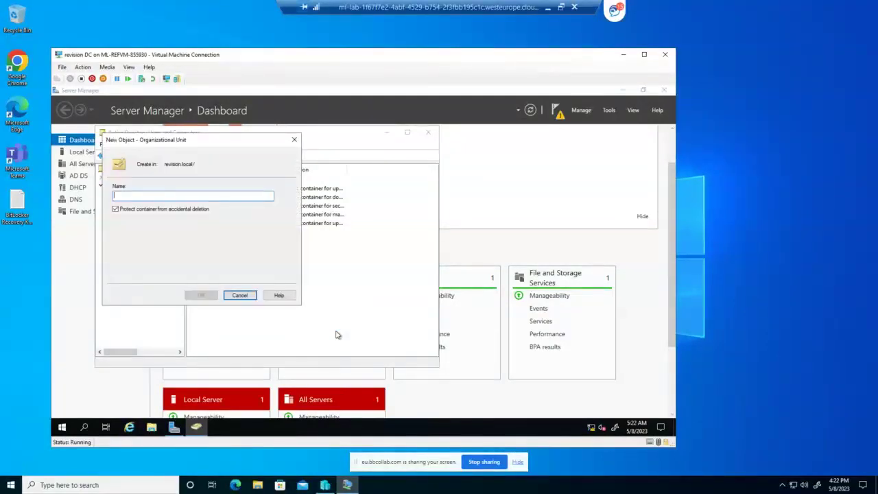
type("Pam")
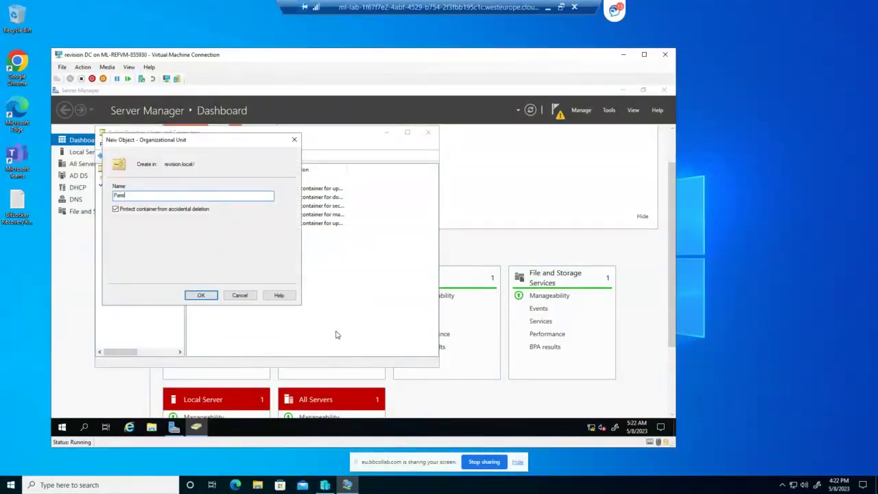
left_click(210, 296)
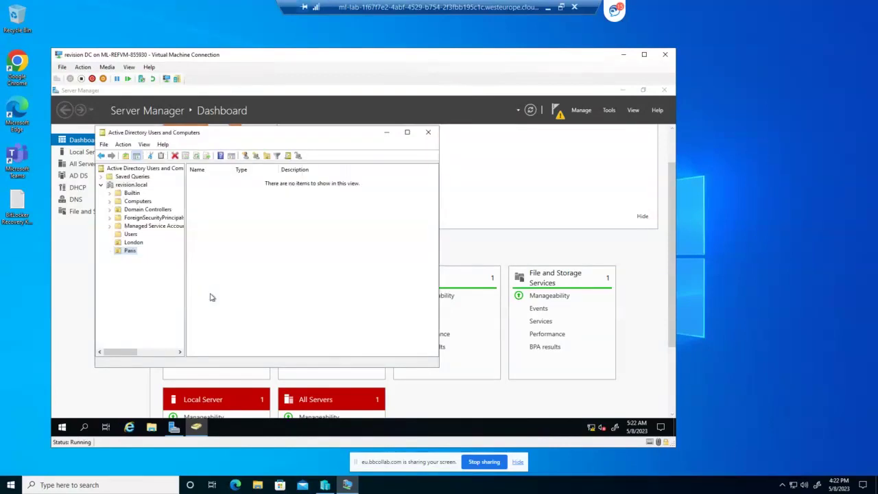
Create the Athens organizational unit under revision.local
left_click(132, 185)
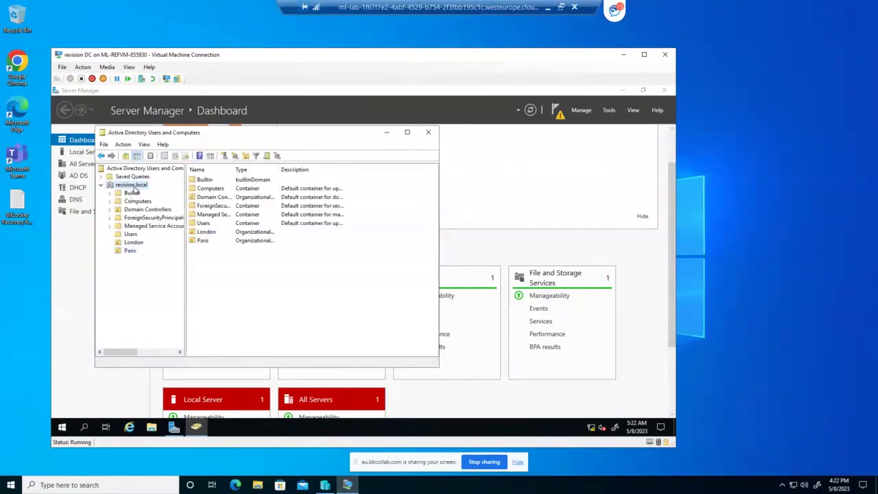
right_click(214, 255)
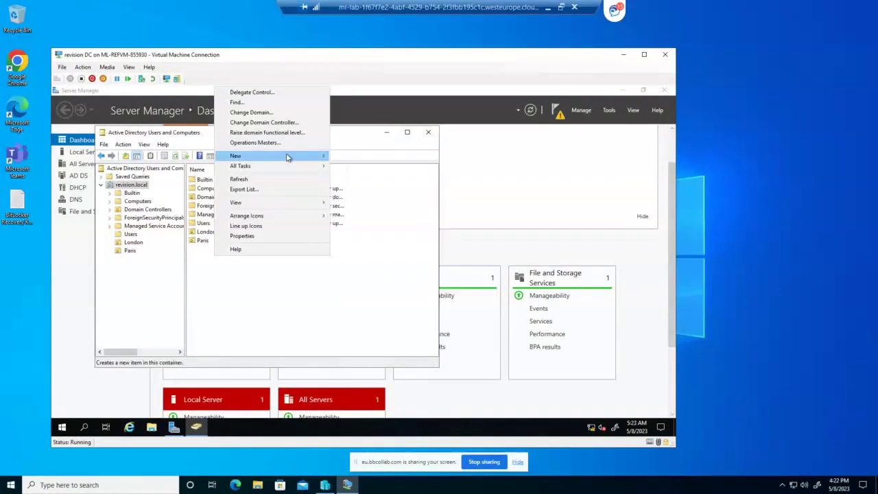
mouse_move(288, 158)
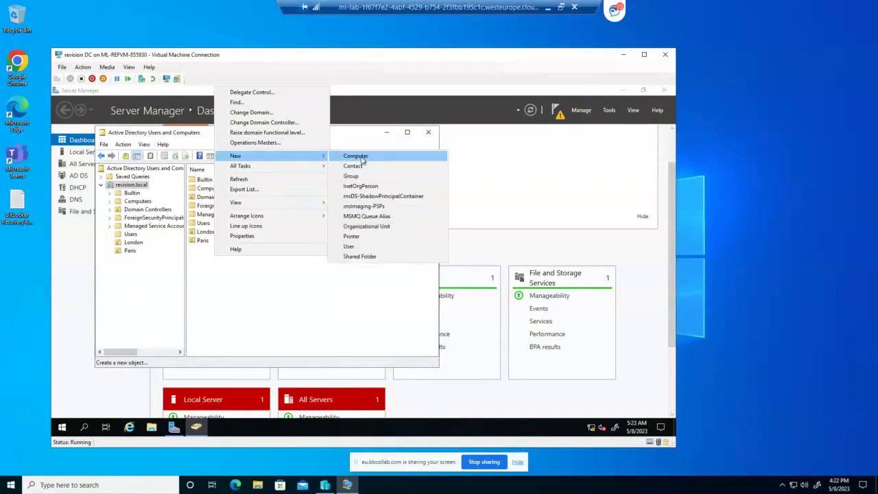
left_click(376, 228)
type("A")
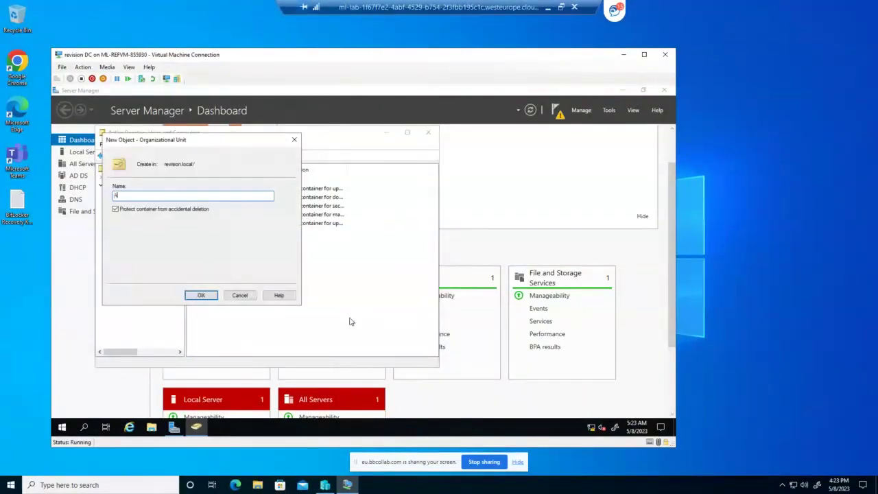
type("thens")
left_click(201, 296)
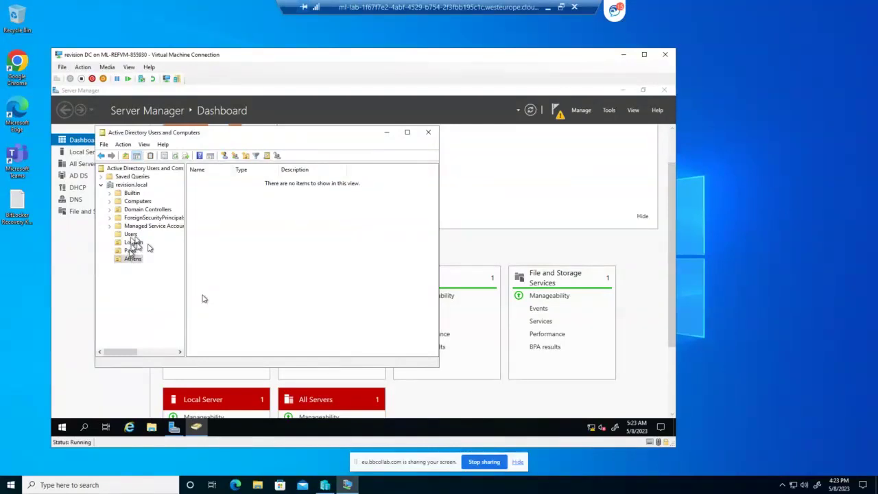
Add the ITADMIN group (Global scope, Security type) under the Athens OU
right_click(135, 261)
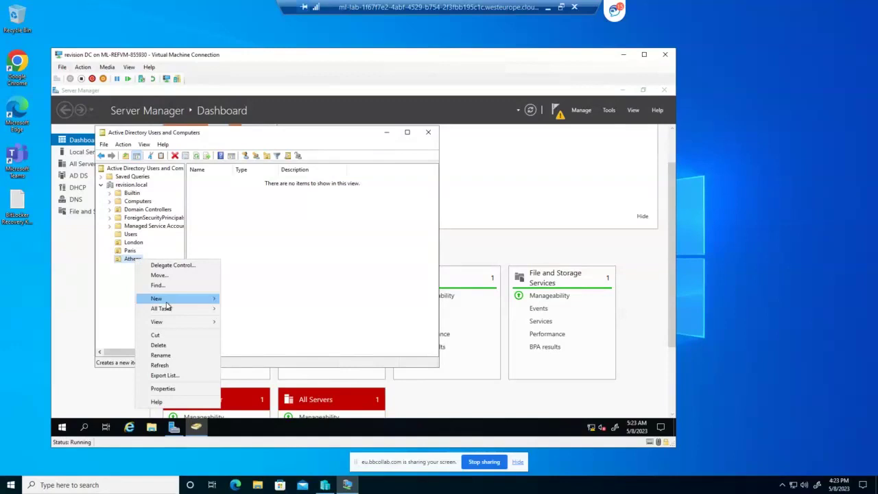
mouse_move(167, 300)
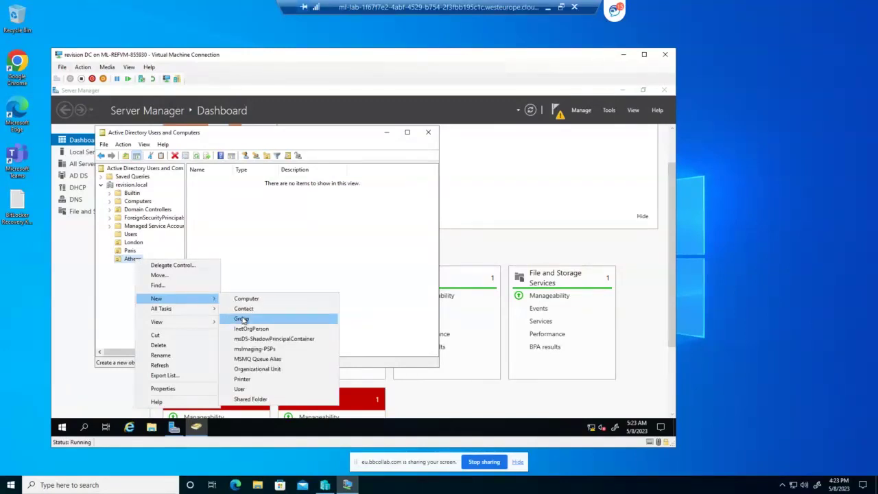
left_click(274, 317)
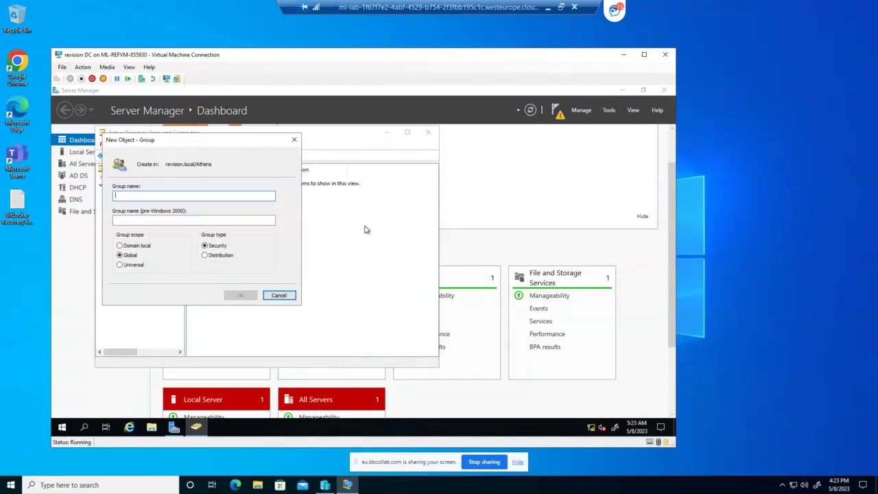
type("IT")
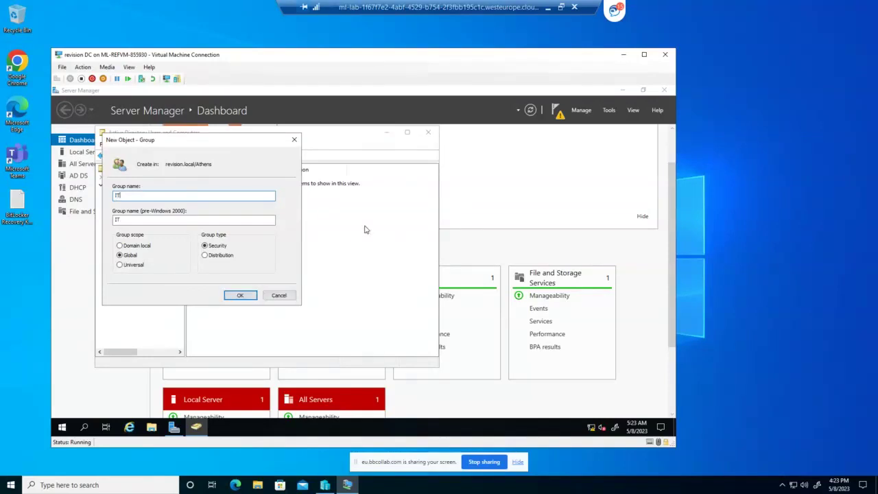
type("ADMIN")
left_click(238, 296)
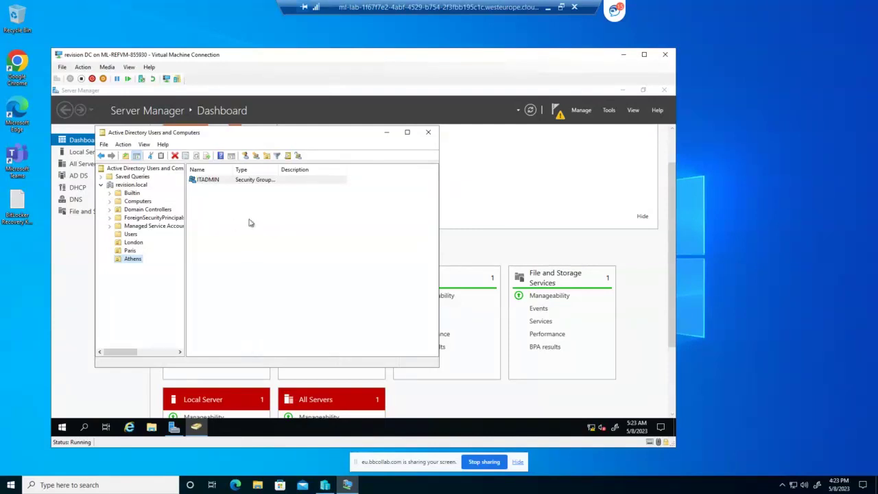
right_click(204, 181)
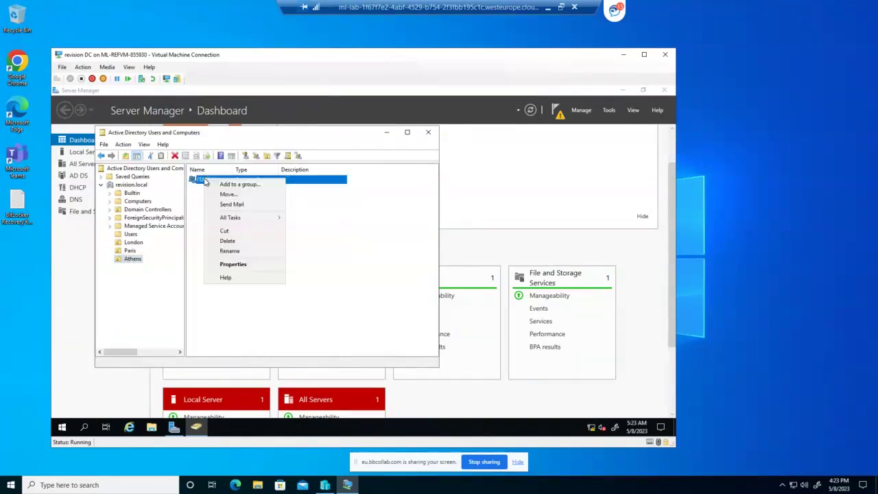
left_click(142, 289)
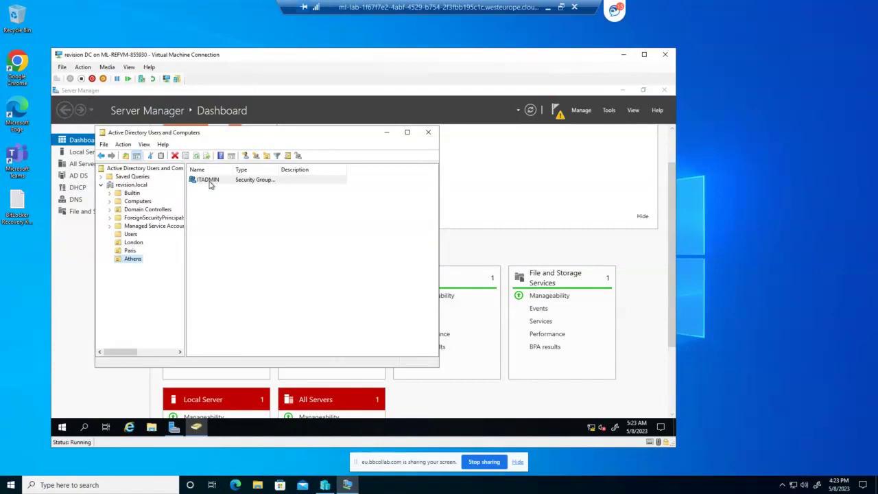
Create the ATHENSIT organizational unit nested inside Athens
right_click(137, 261)
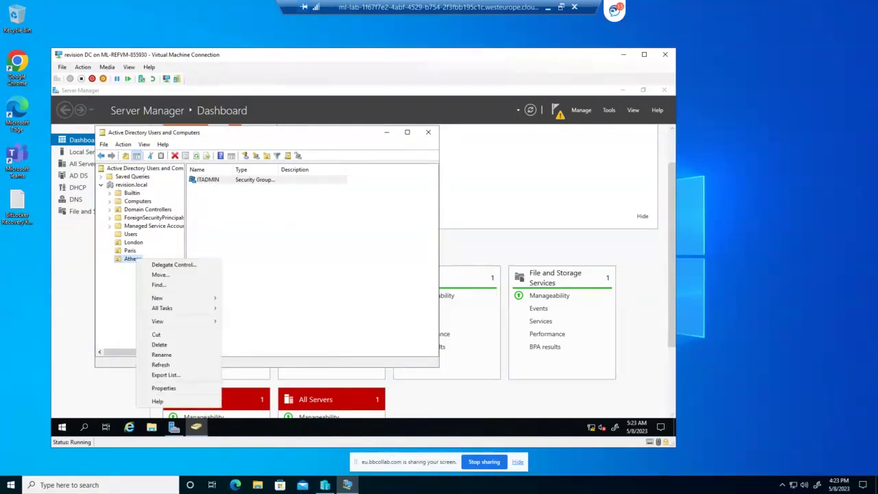
mouse_move(203, 299)
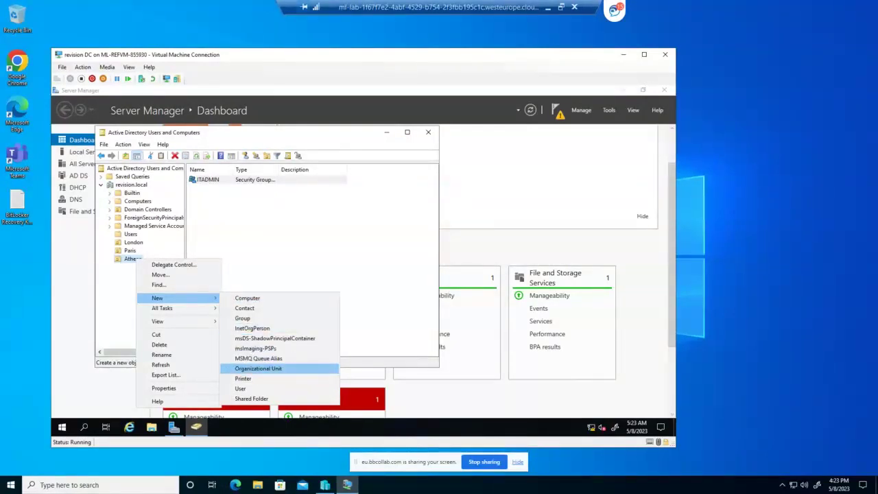
left_click(258, 368)
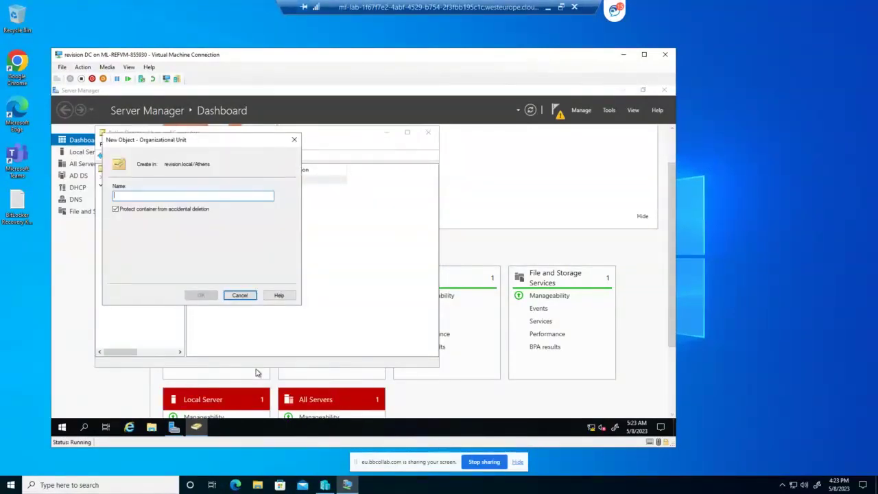
left_click_drag(249, 140, 240, 172)
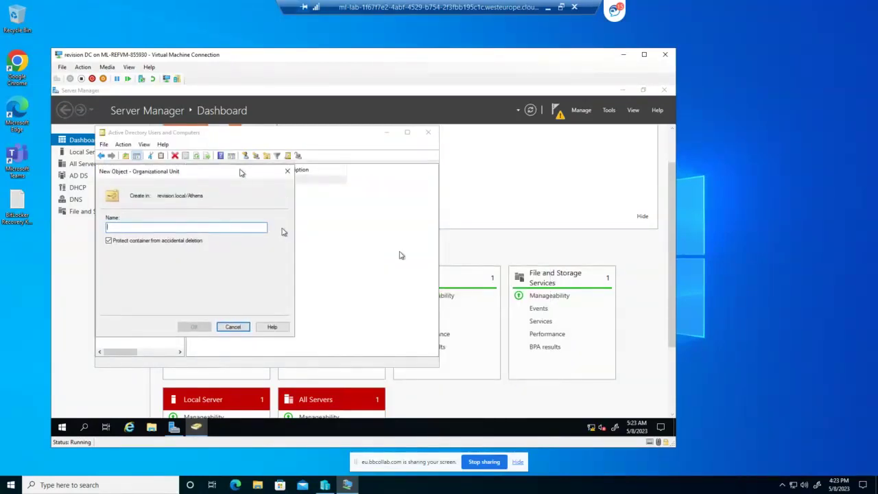
type("AT")
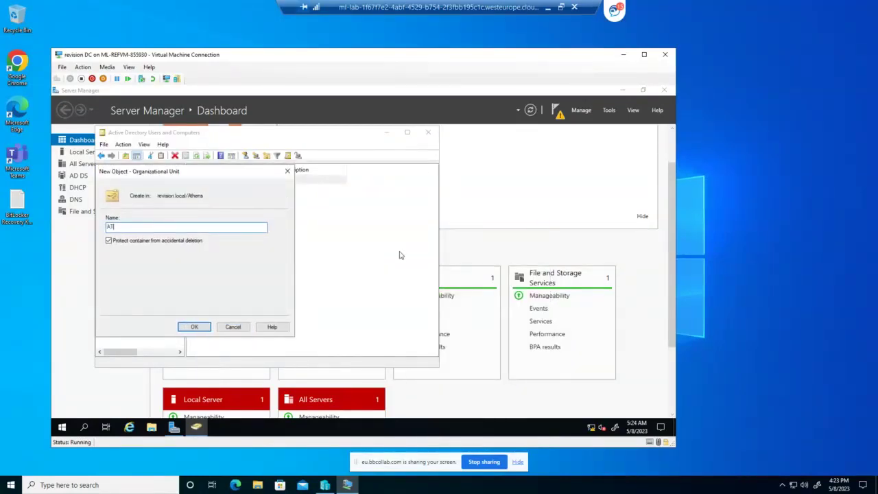
type("HENSIT")
left_click(195, 327)
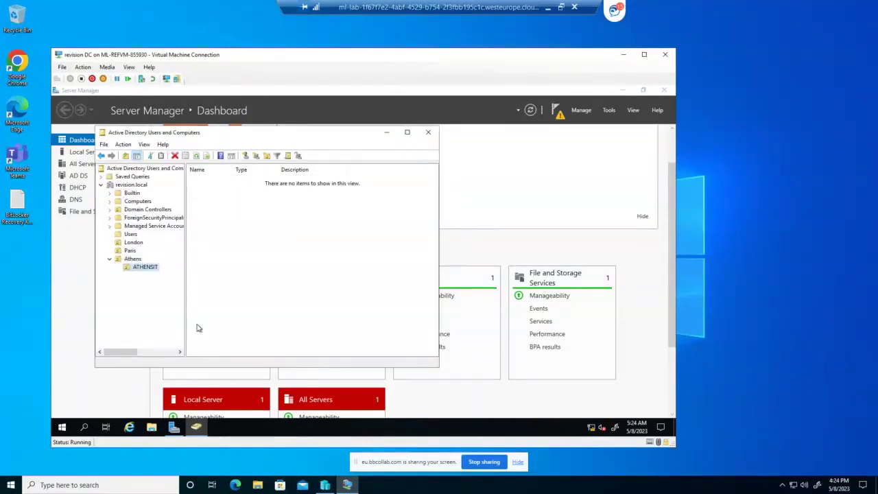
Drag the user account from Users into Athens > ATHENSIT, confirm the move, and verify it
left_click(132, 260)
left_click(131, 267)
left_click(134, 260)
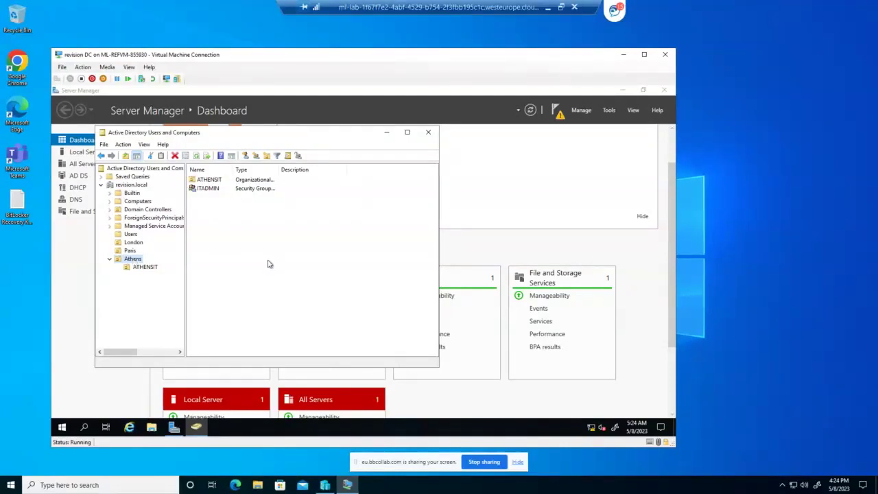
left_click(131, 235)
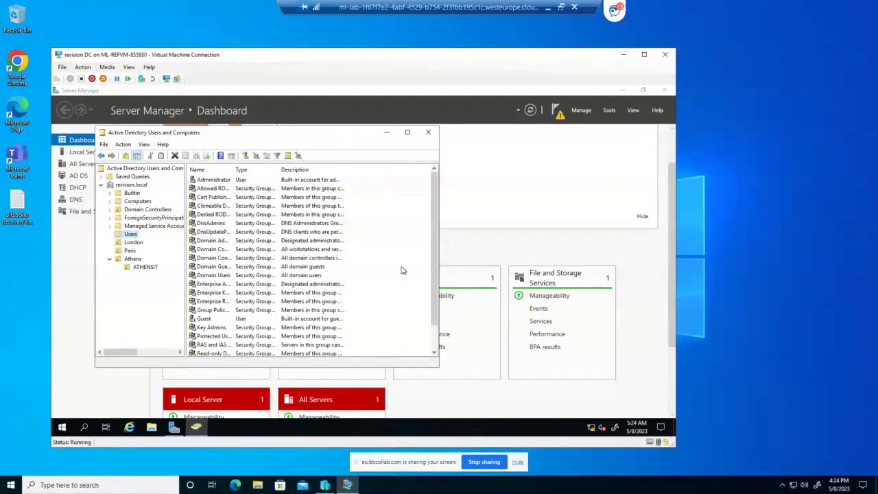
scroll(402, 270, "down", 1)
left_click(216, 345)
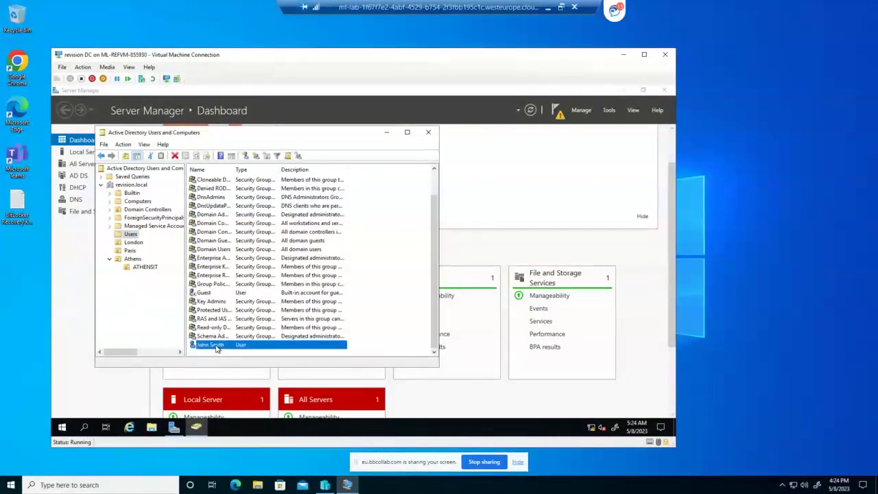
left_click_drag(216, 349, 137, 267)
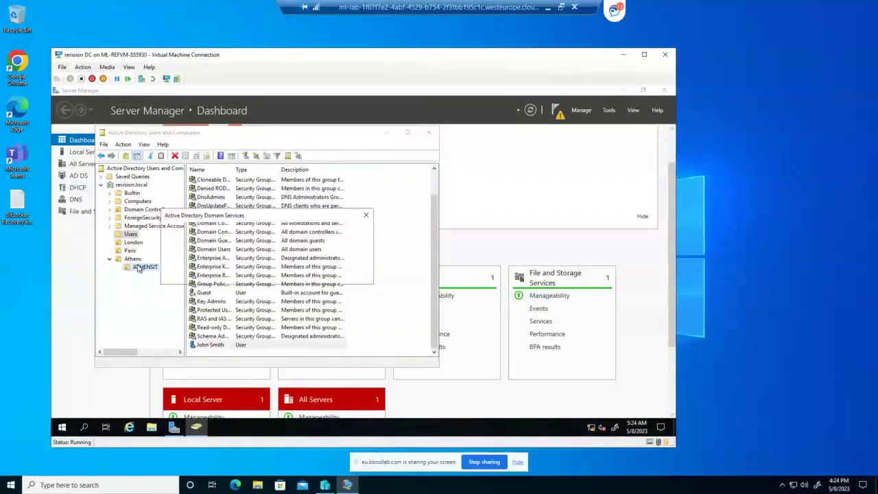
key("Return")
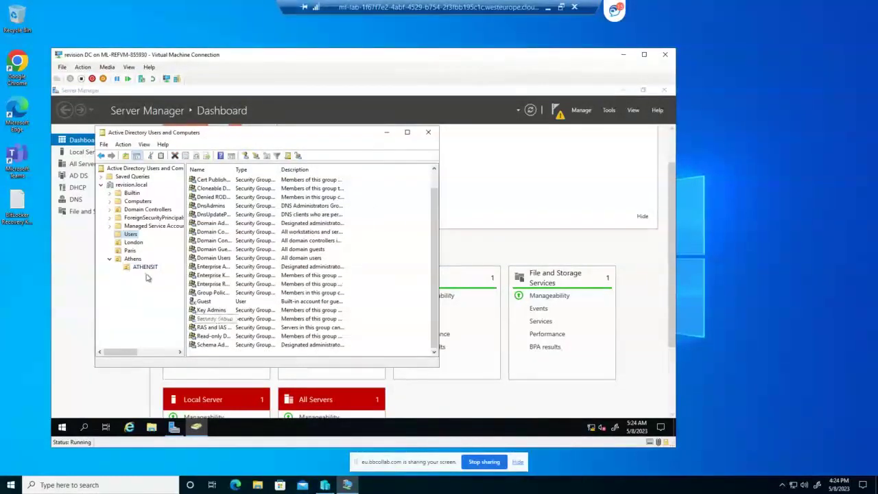
left_click(144, 268)
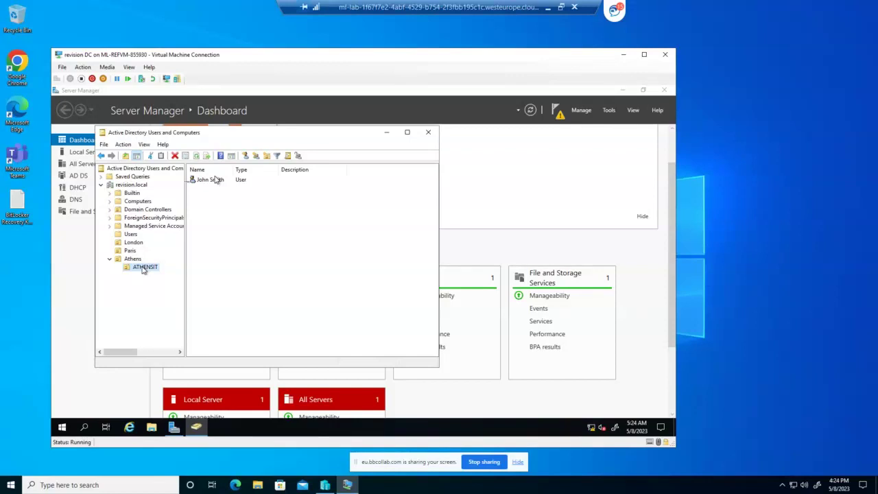
left_click(134, 260)
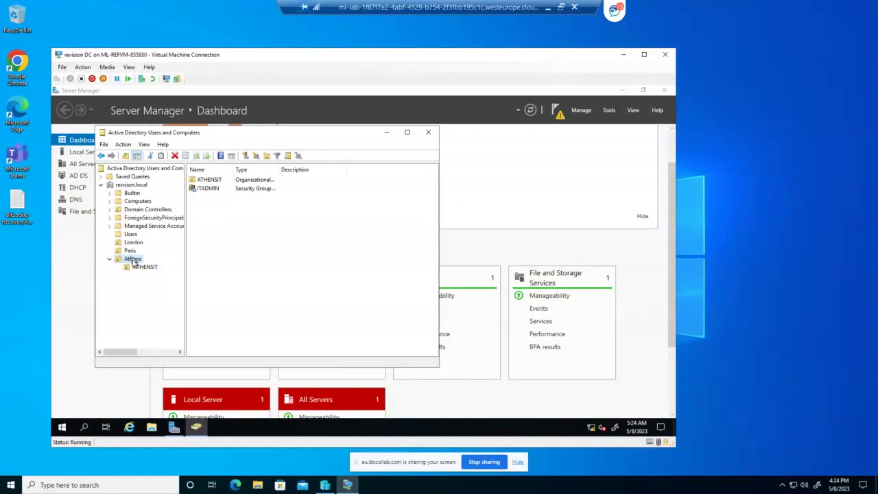
right_click(134, 262)
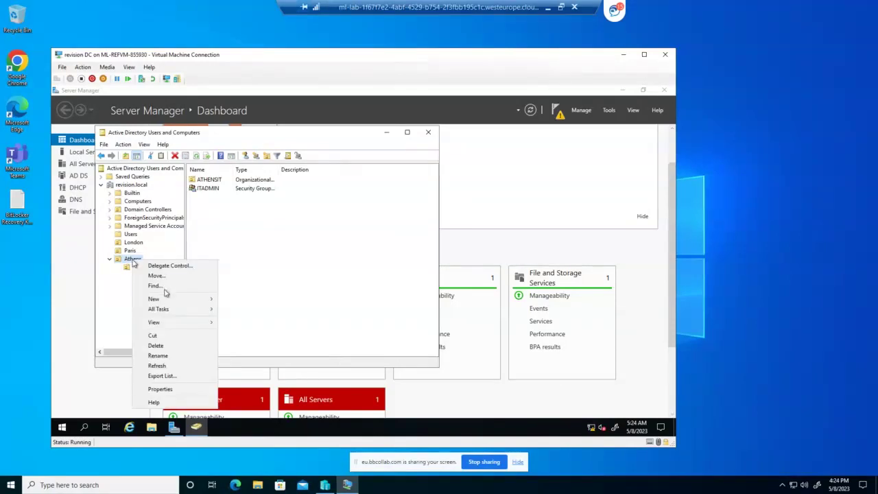
Dismiss the Athens menu without changes and switch back to Server Manager
mouse_move(169, 300)
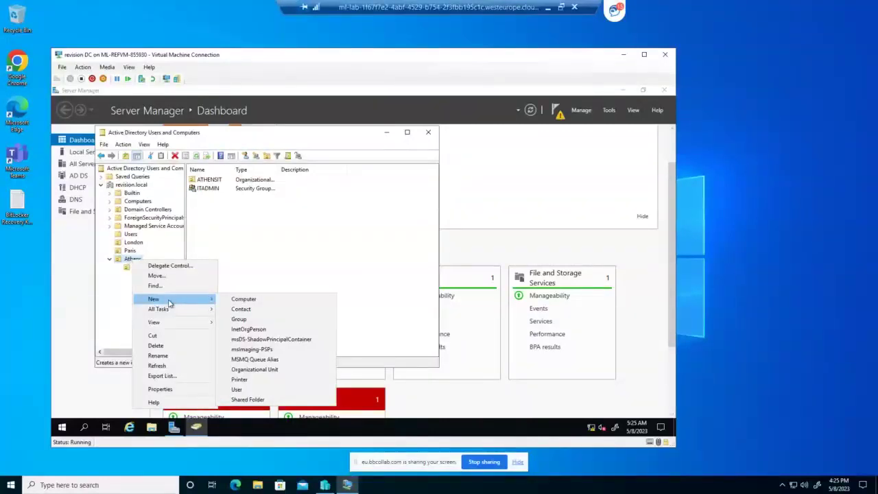
left_click(158, 226)
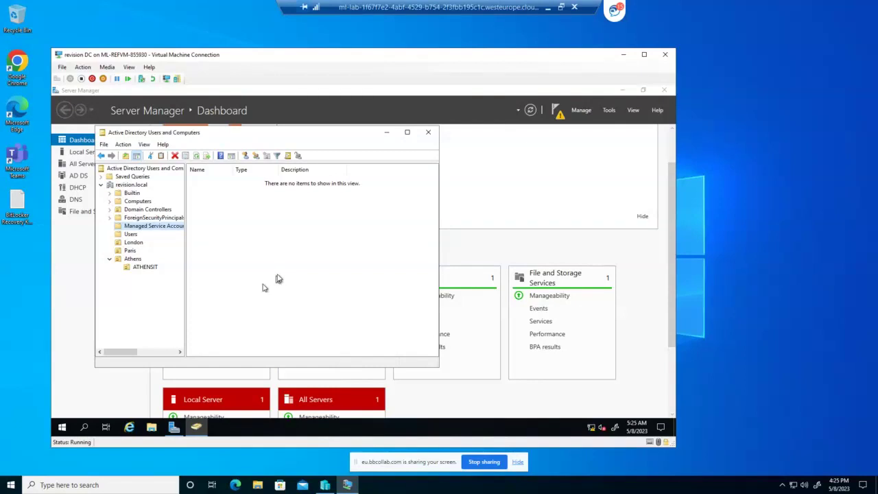
left_click(533, 190)
Start the Add Roles and Features Wizard and accept defaults through to the Features page
scroll(533, 190, "up", 1)
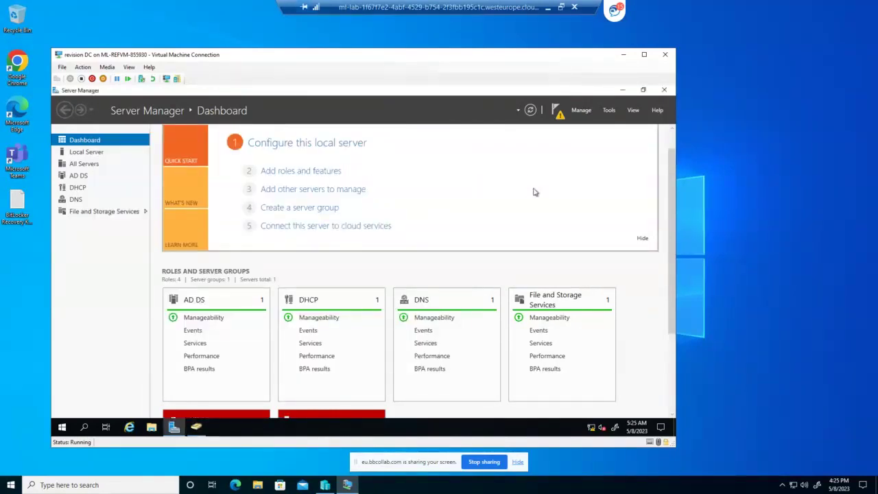
left_click(317, 179)
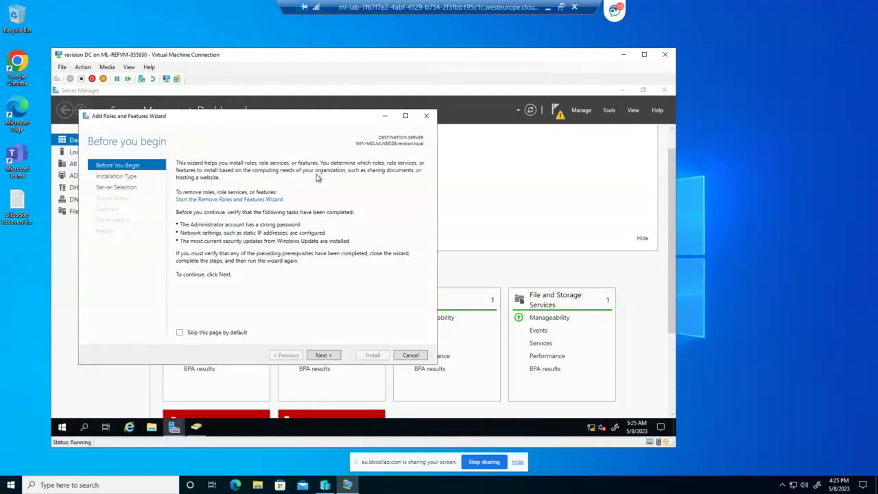
left_click(324, 356)
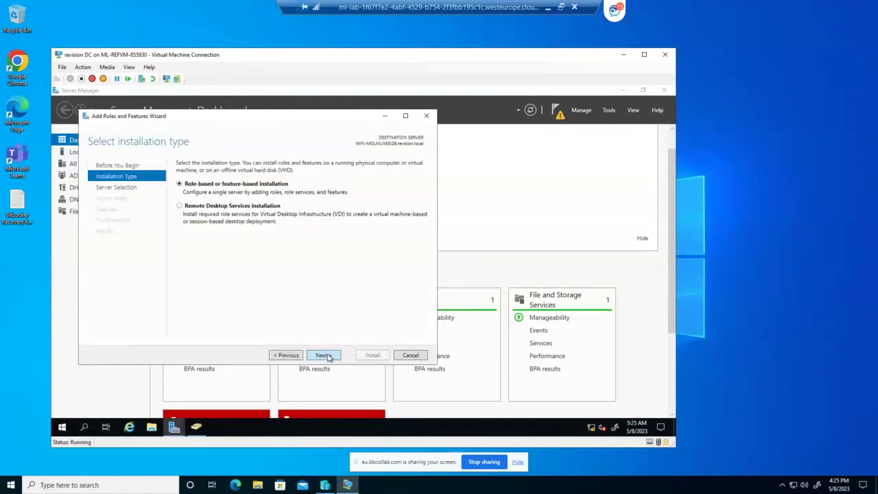
left_click(324, 356)
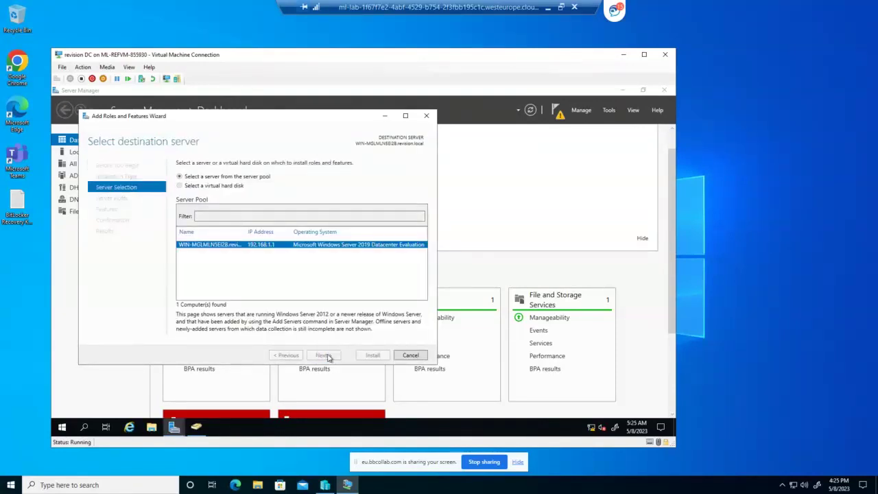
left_click(323, 356)
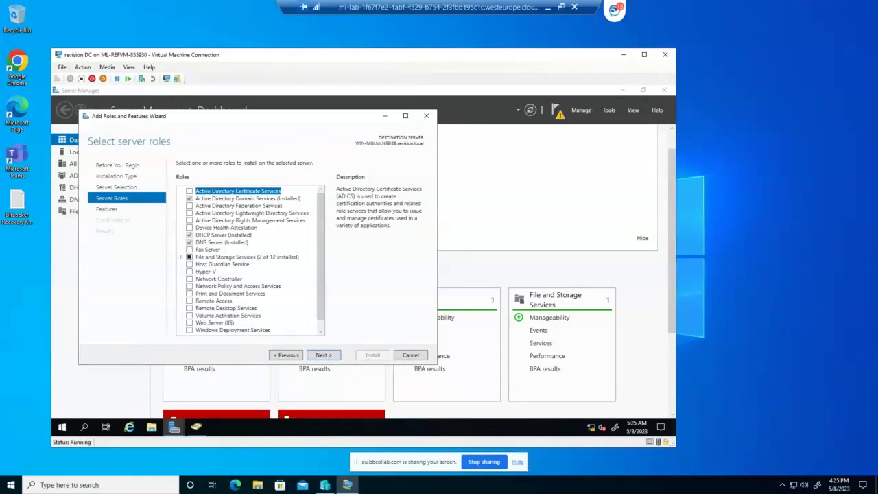
scroll(325, 321, "down", 1)
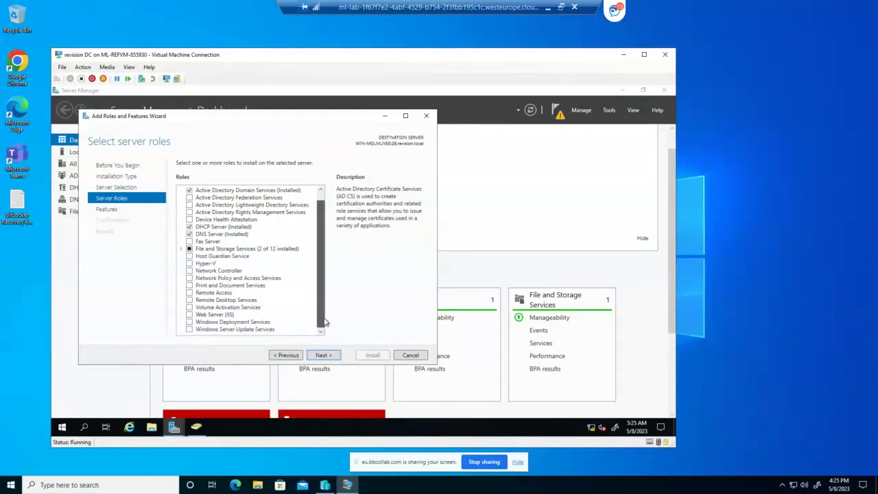
left_click(325, 355)
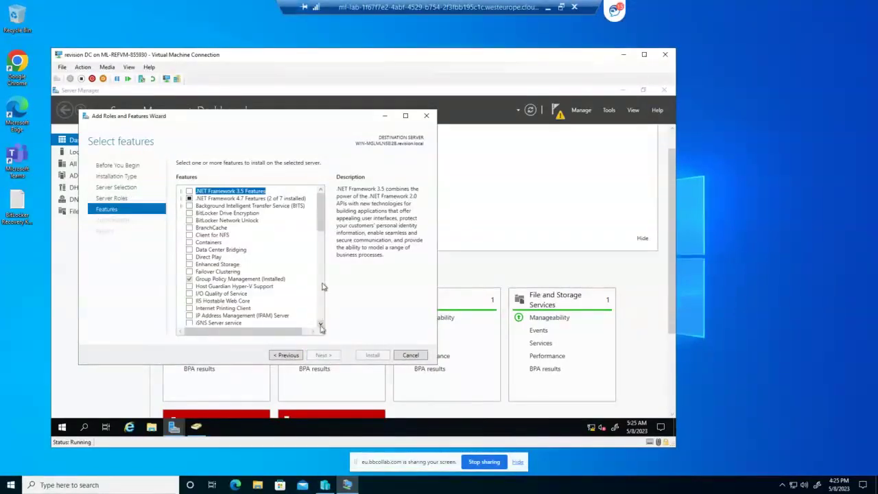
scroll(318, 280, "down", 3)
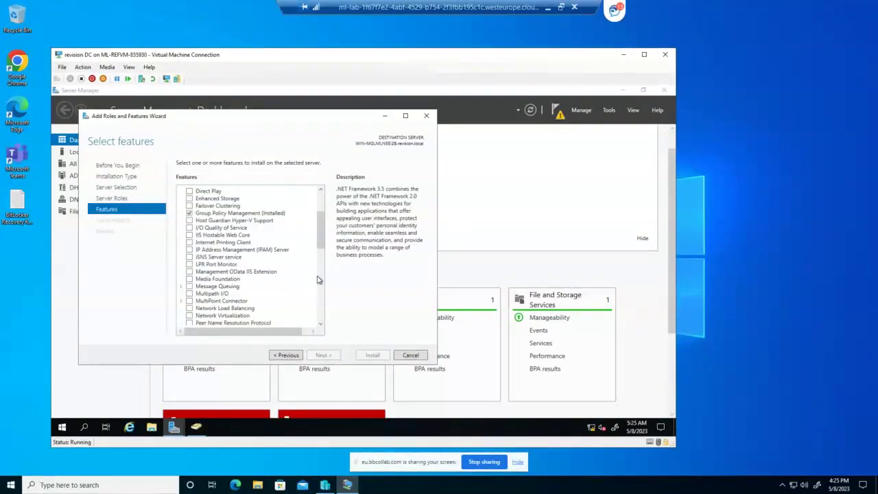
scroll(318, 280, "down", 1)
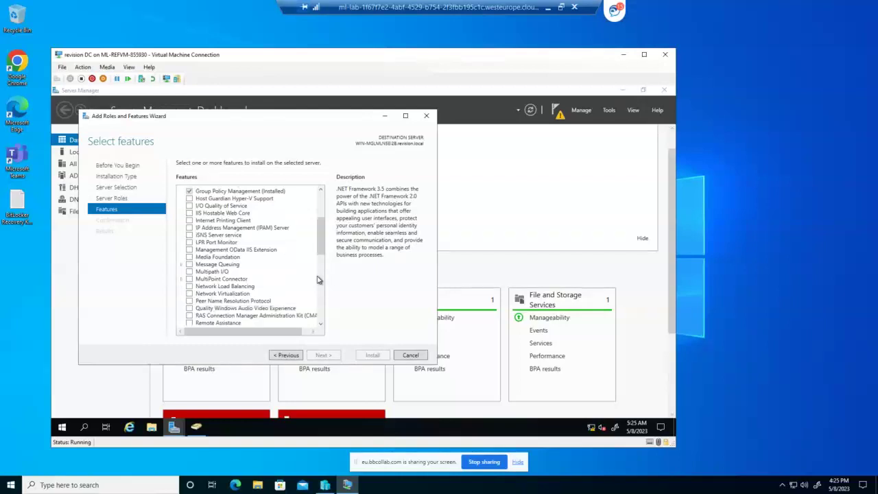
scroll(318, 280, "down", 2)
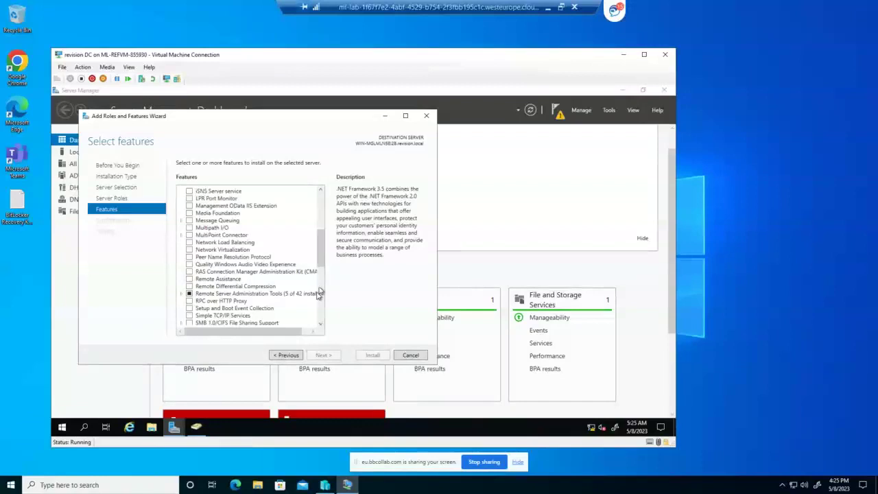
scroll(318, 295, "down", 1)
scroll(317, 295, "down", 1)
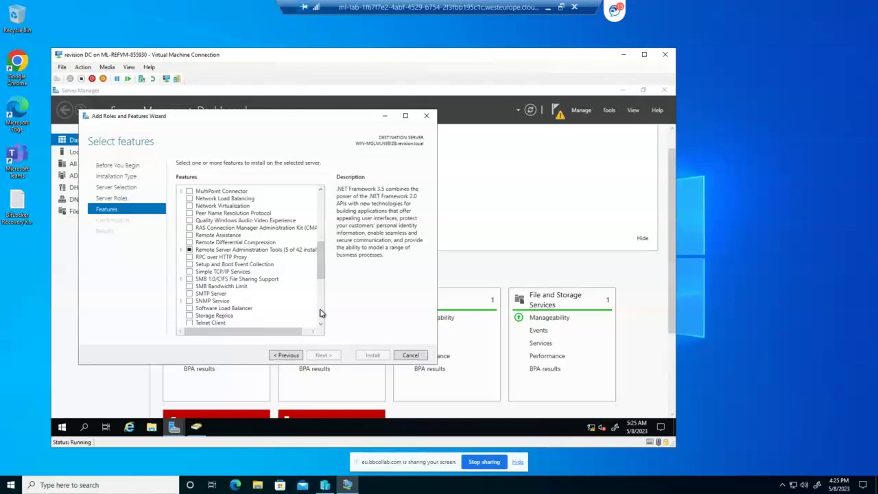
scroll(319, 313, "down", 1)
scroll(320, 312, "down", 1)
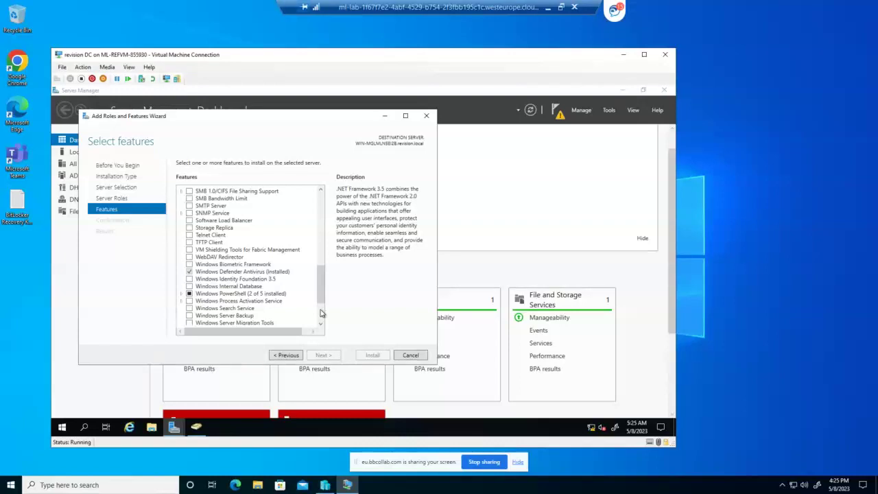
scroll(320, 313, "down", 2)
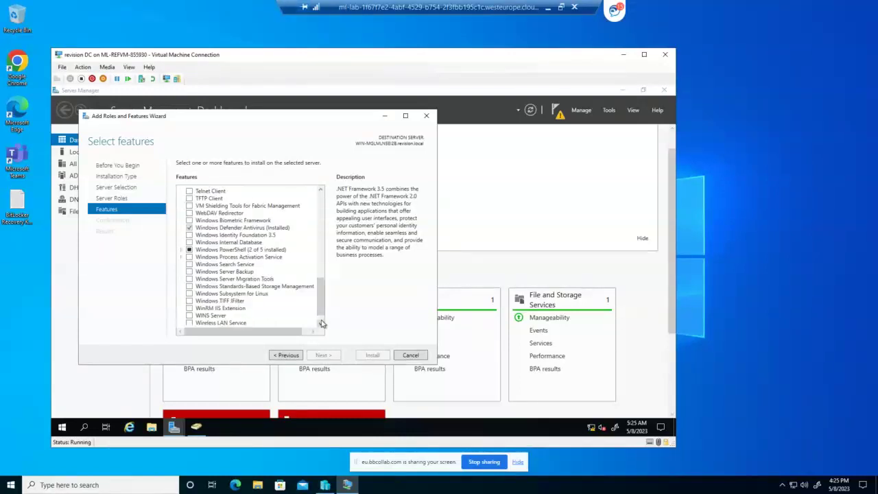
scroll(323, 324, "down", 1)
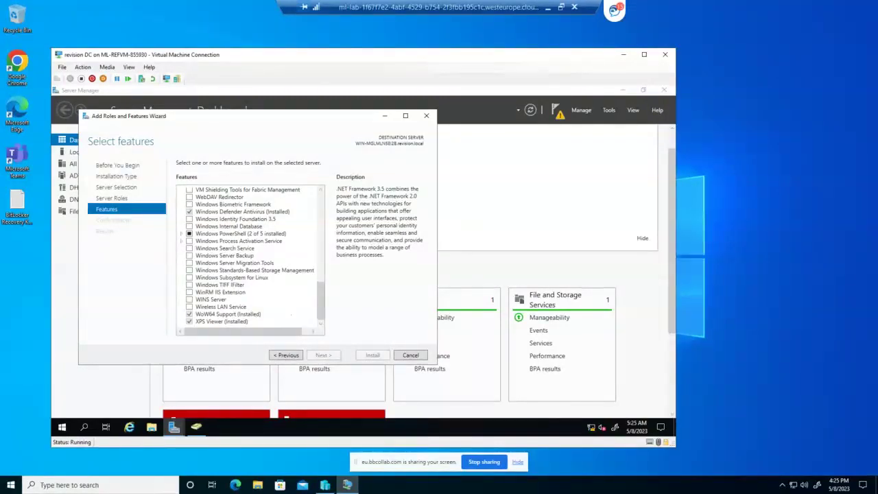
scroll(292, 319, "up", 1)
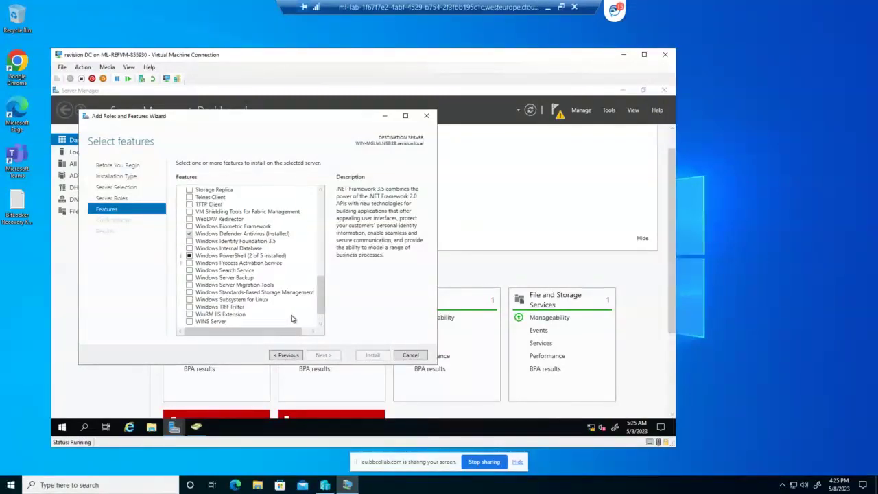
scroll(292, 320, "up", 2)
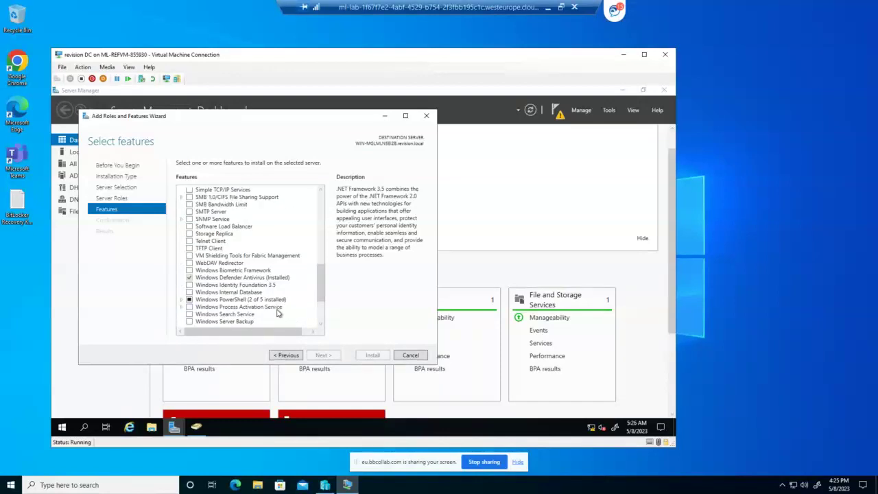
scroll(277, 313, "up", 1)
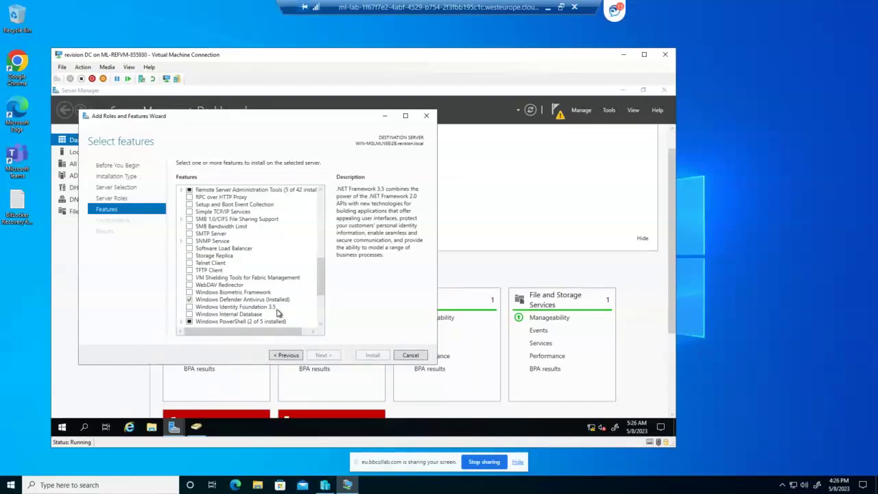
scroll(278, 312, "up", 2)
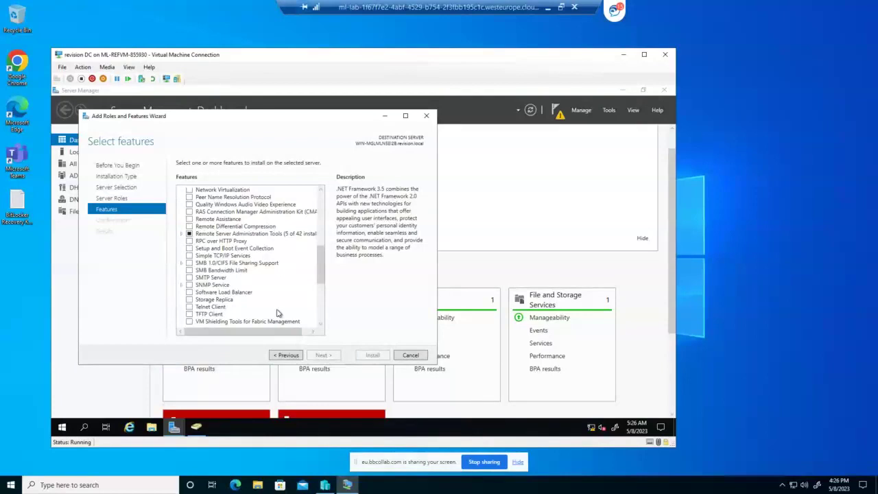
scroll(278, 313, "up", 1)
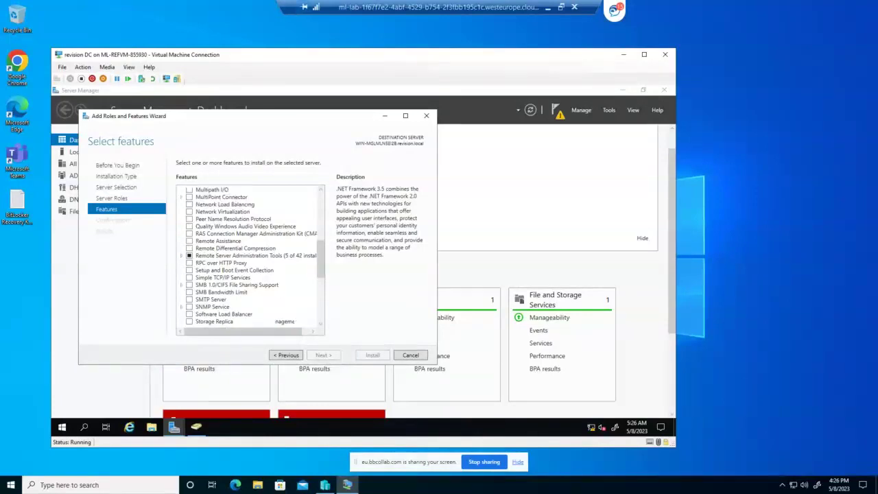
scroll(263, 309, "up", 2)
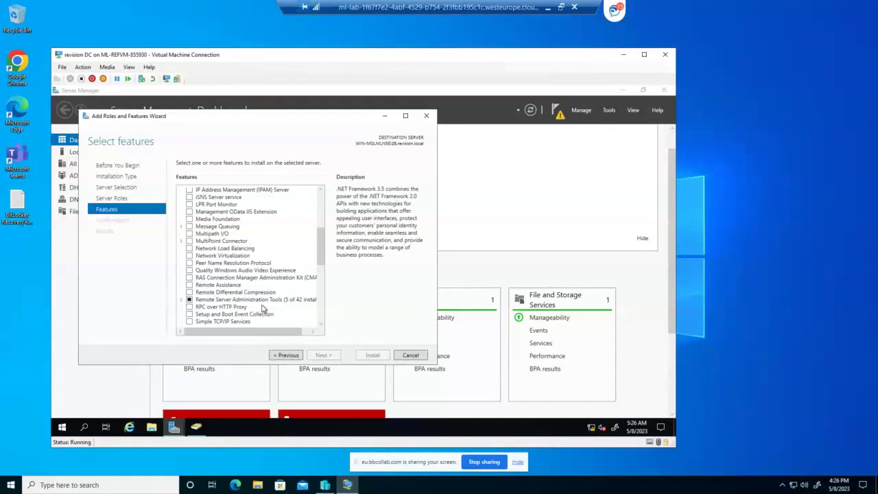
scroll(263, 309, "up", 1)
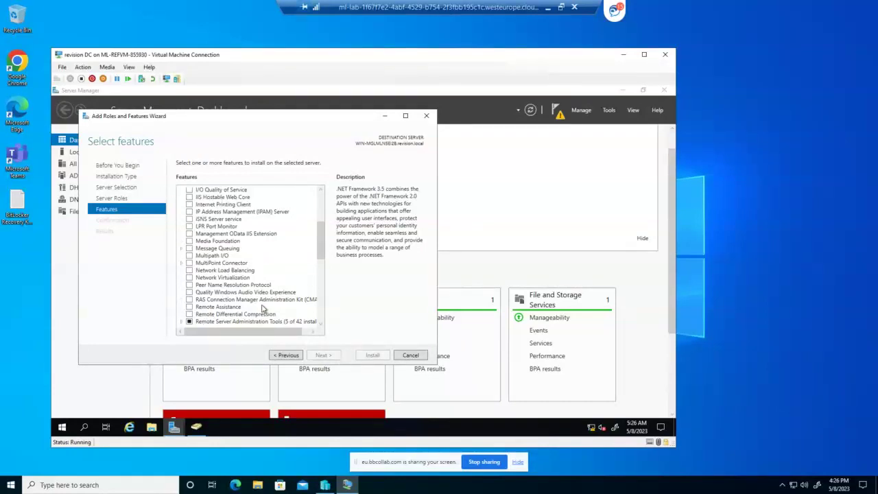
scroll(263, 309, "up", 1)
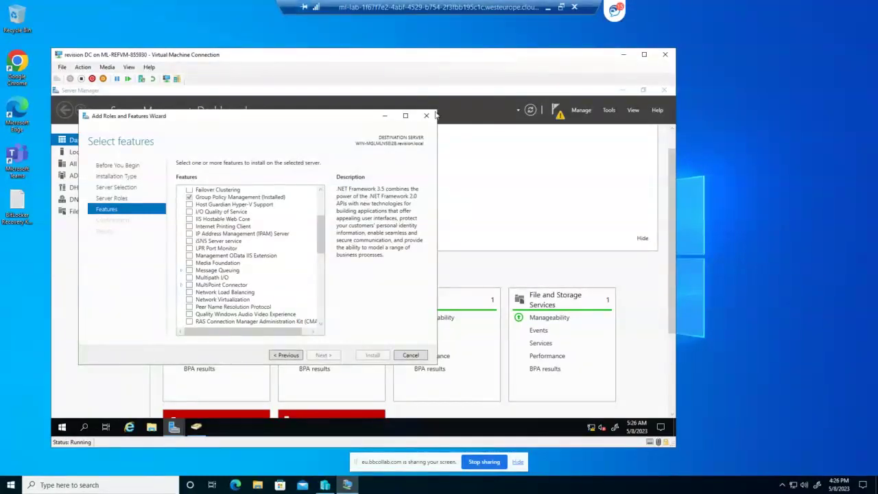
Launch Group Policy Management and expand Forest > Domains > revision.local to select Paris
left_click(608, 111)
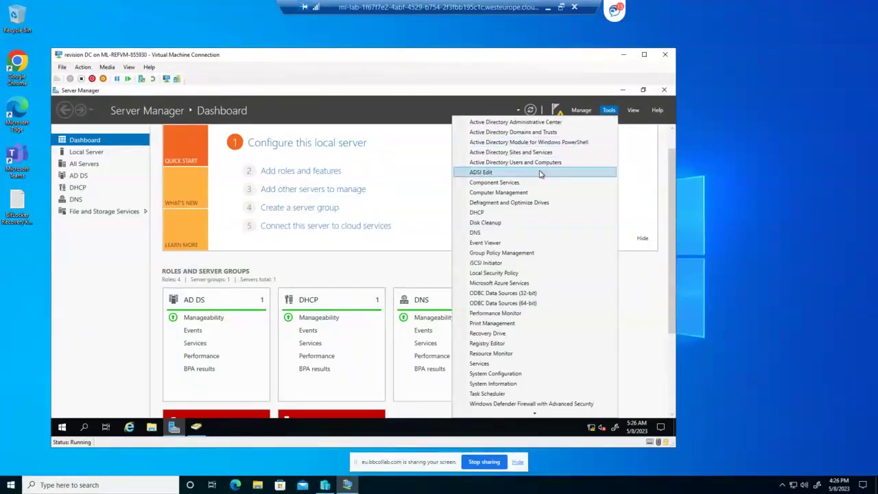
left_click(510, 254)
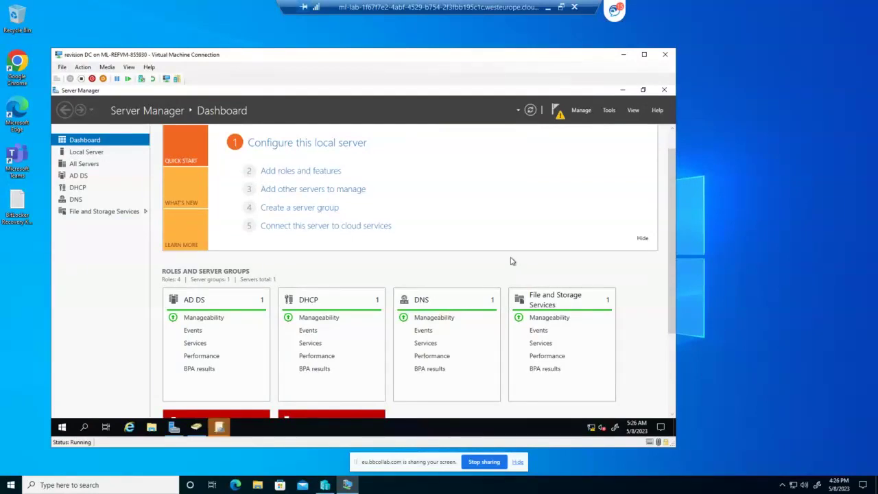
left_click(220, 427)
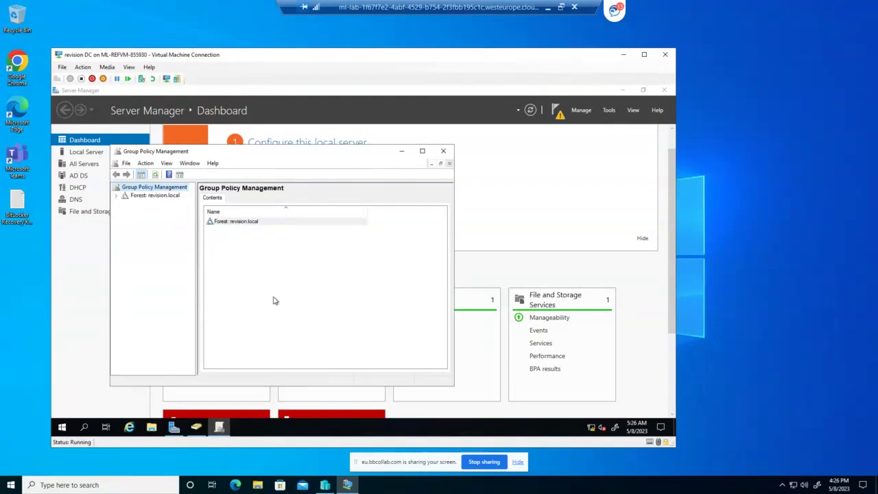
left_click(117, 196)
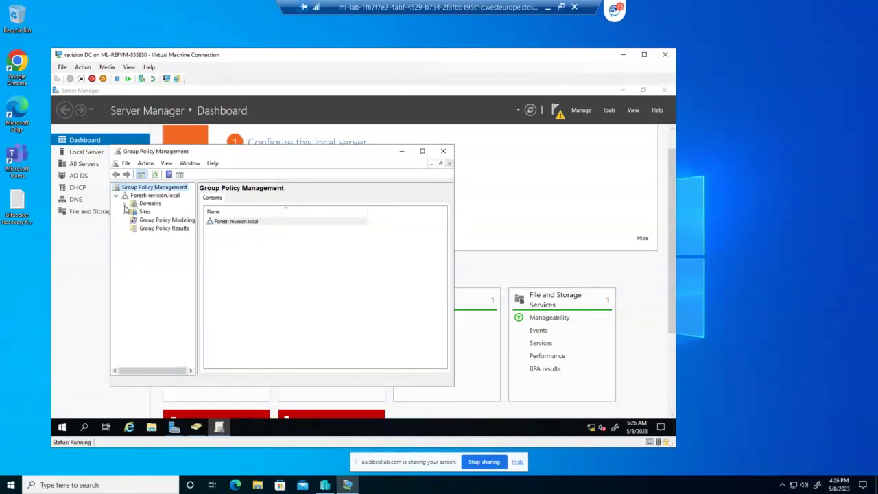
left_click(125, 204)
left_click(161, 212)
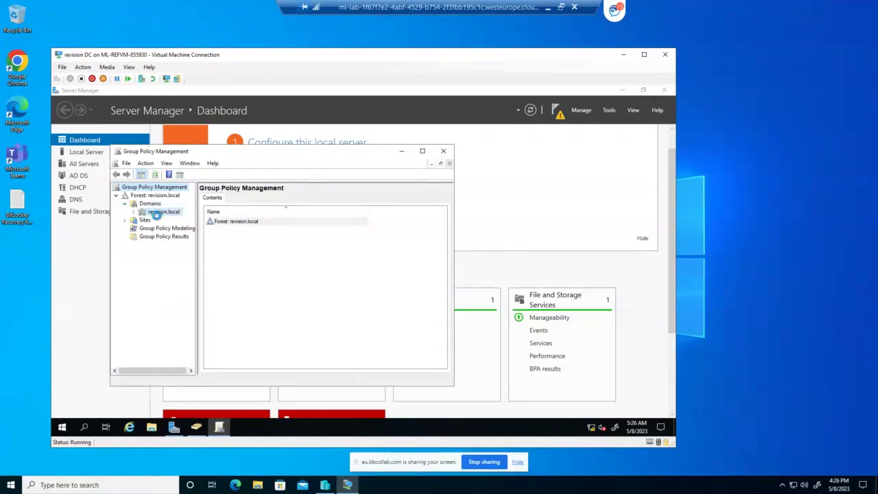
left_click(134, 213)
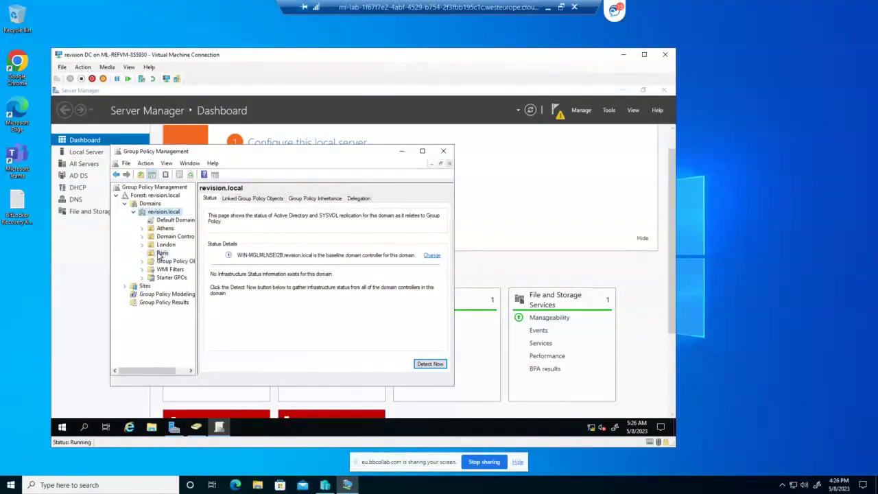
left_click(162, 253)
Create a GPO named ParisGPO linked to the Paris OU
right_click(159, 254)
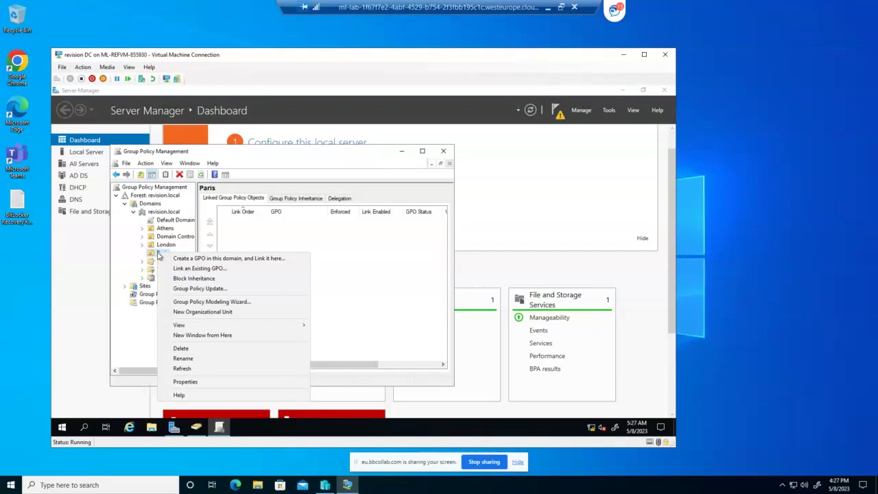
left_click(207, 258)
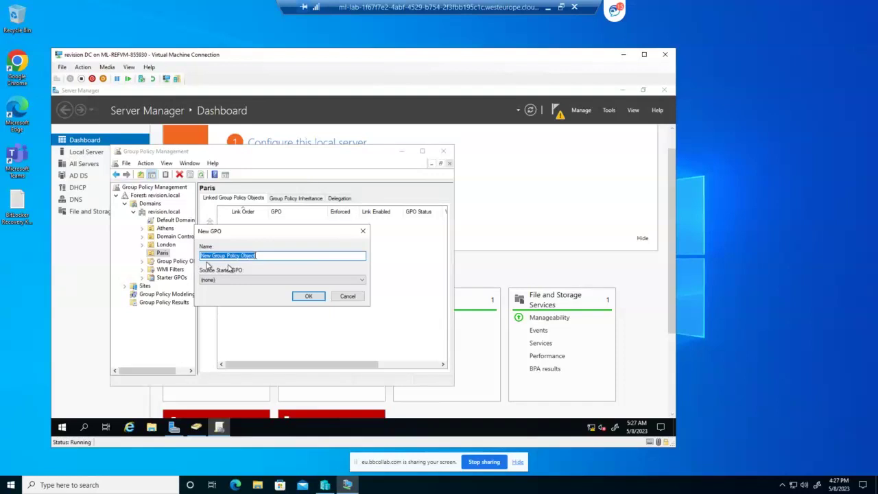
type("Paris")
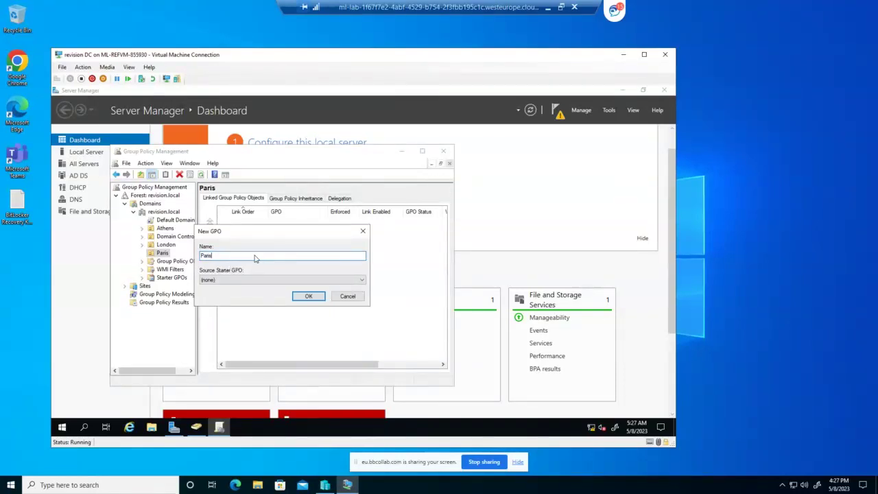
type("GPO")
left_click(309, 299)
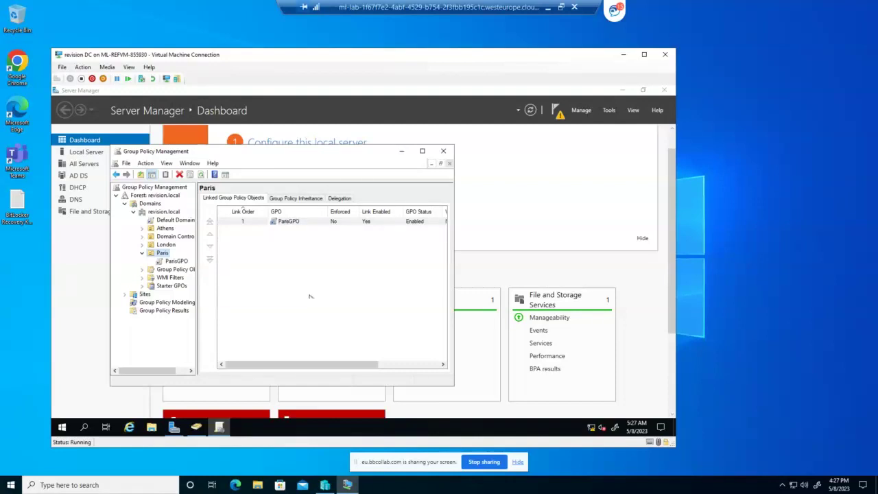
right_click(293, 223)
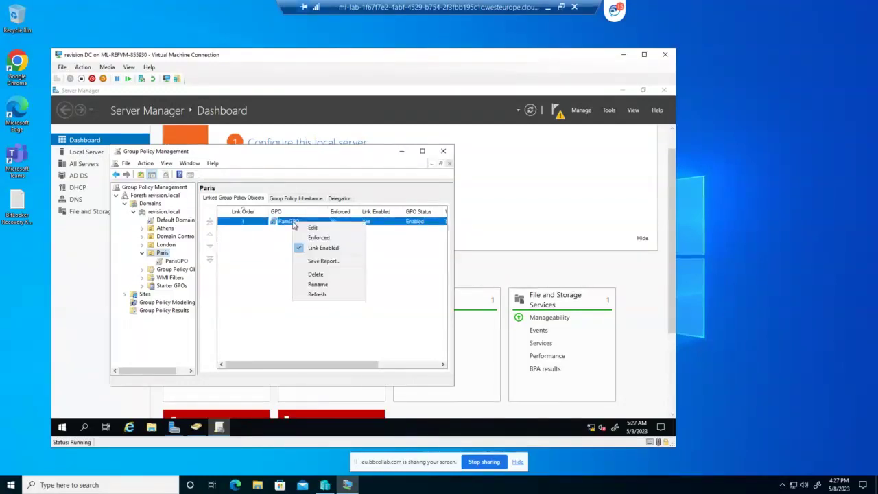
Edit ParisGPO and expand User Configuration > Policies > Administrative Templates
left_click(311, 227)
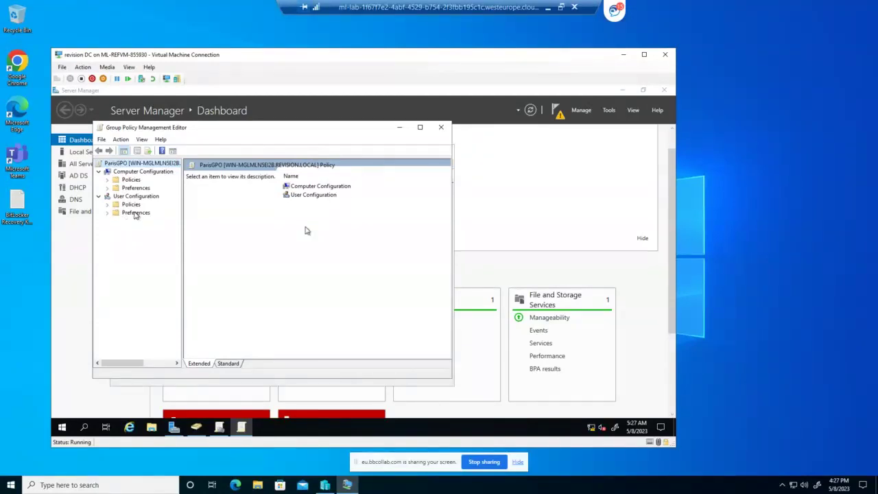
left_click(135, 197)
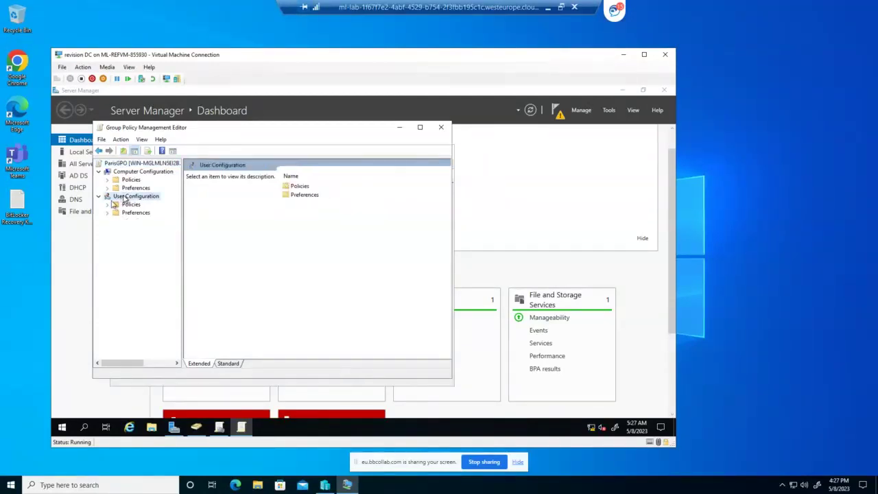
left_click(107, 205)
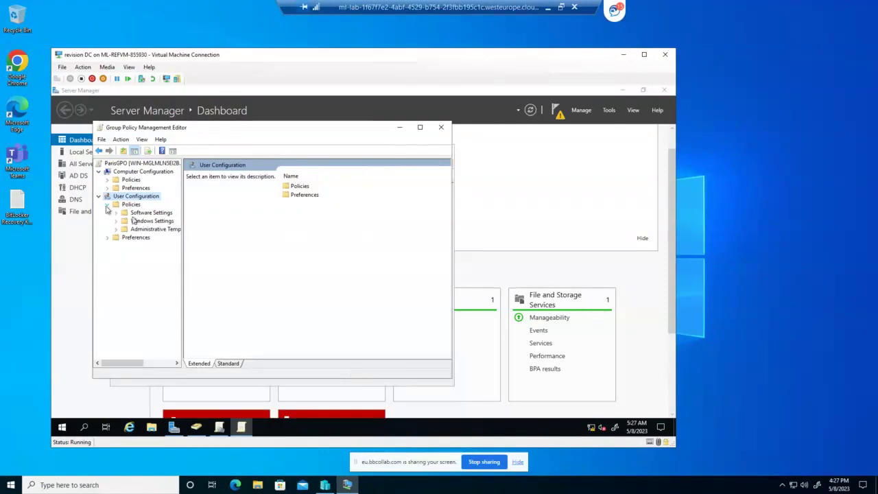
left_click(135, 222)
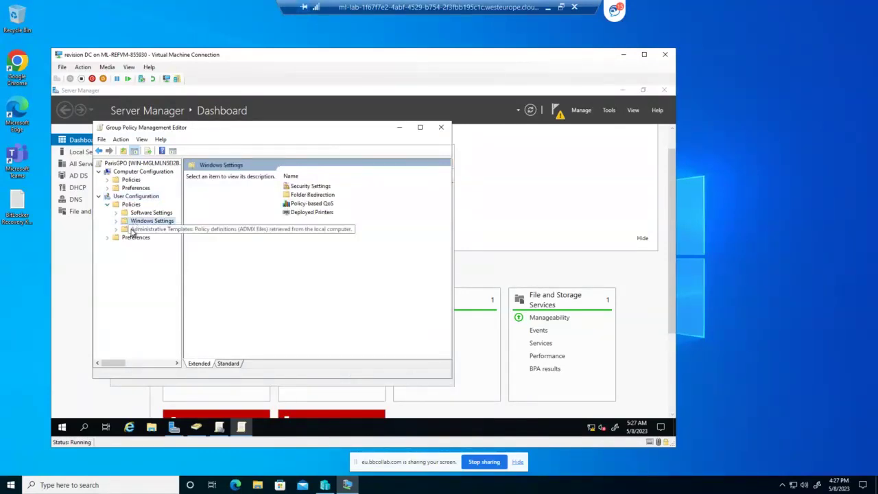
left_click(133, 231)
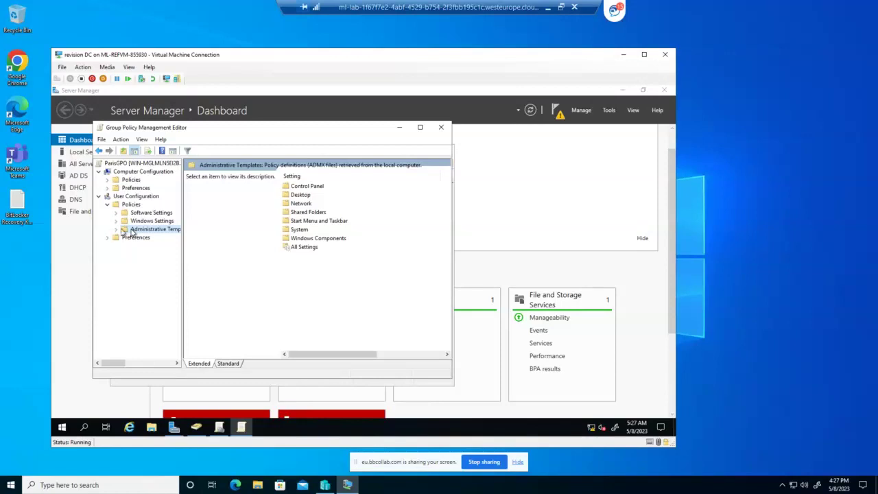
left_click(117, 230)
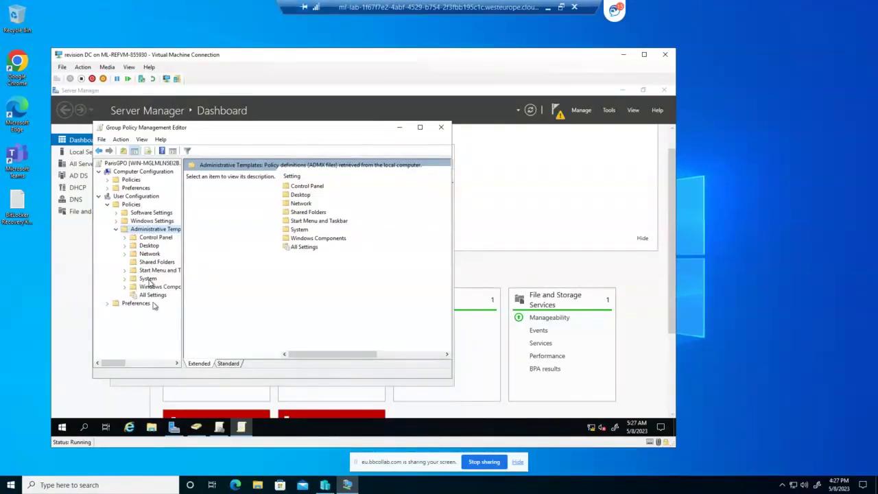
left_click(124, 271)
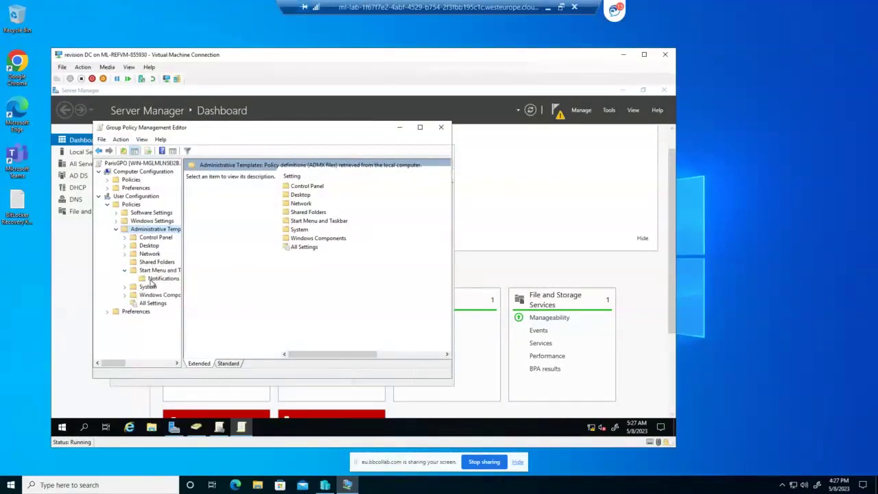
left_click(152, 279)
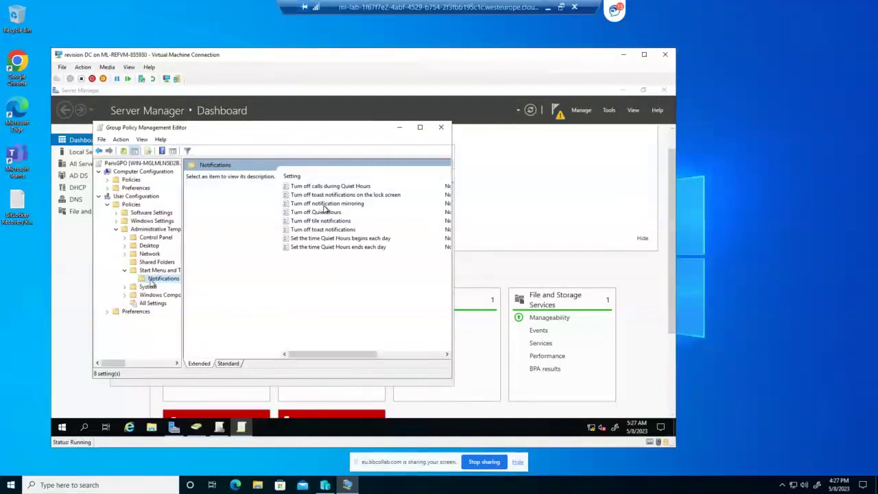
Bring up the Desktop Wallpaper policy setting under Desktop > Desktop
left_click(125, 245)
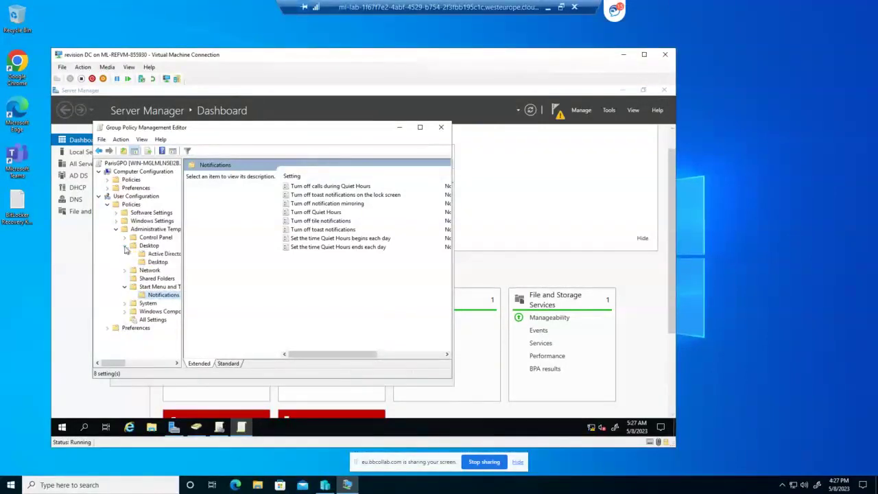
left_click(155, 262)
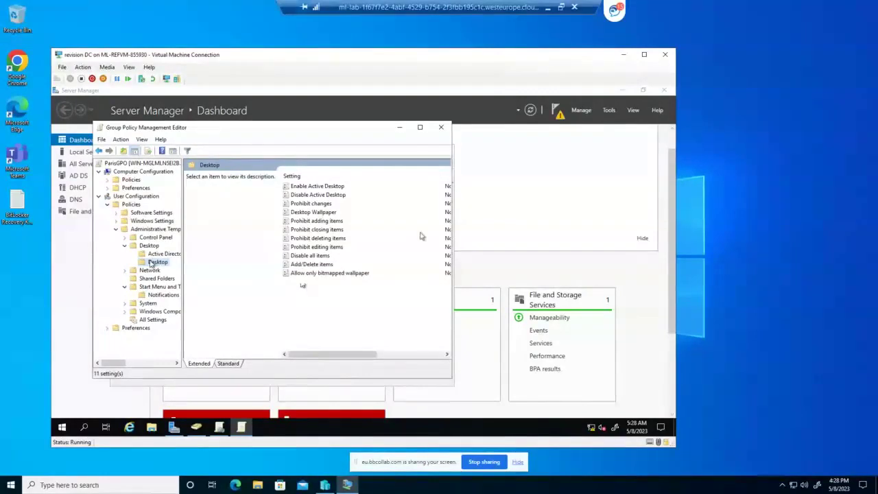
left_click_drag(454, 238, 614, 229)
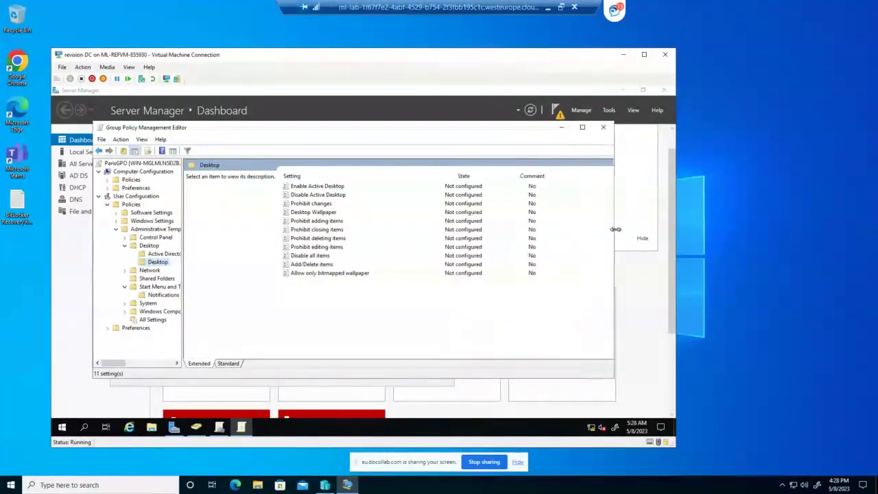
left_click(306, 214)
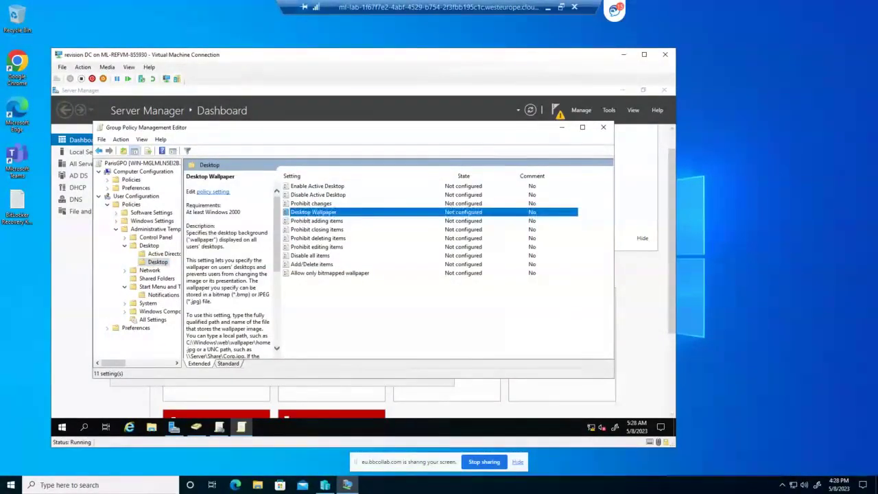
right_click(316, 214)
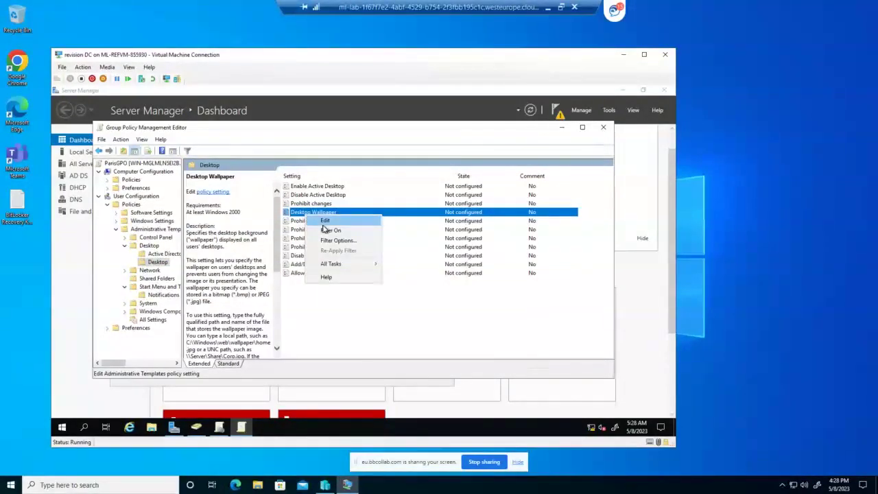
left_click(324, 221)
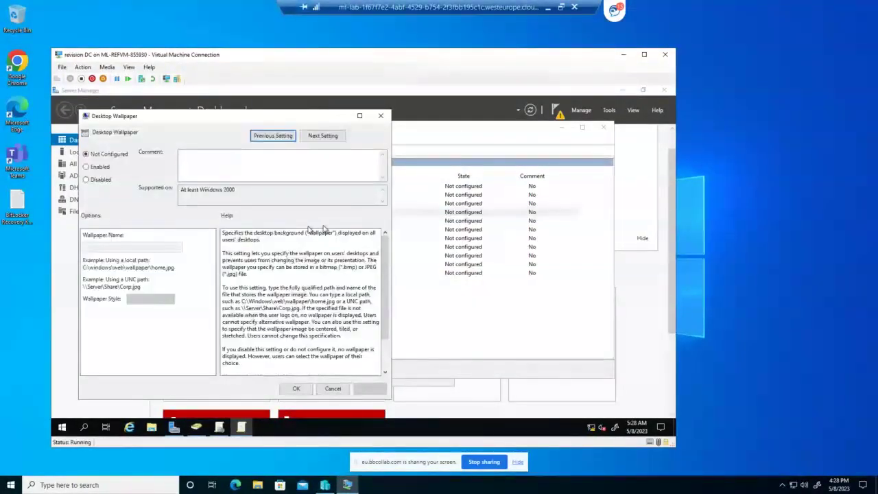
Cancel the Desktop Wallpaper change so it stays Not configured, then close the ParisGPO editor
left_click(86, 168)
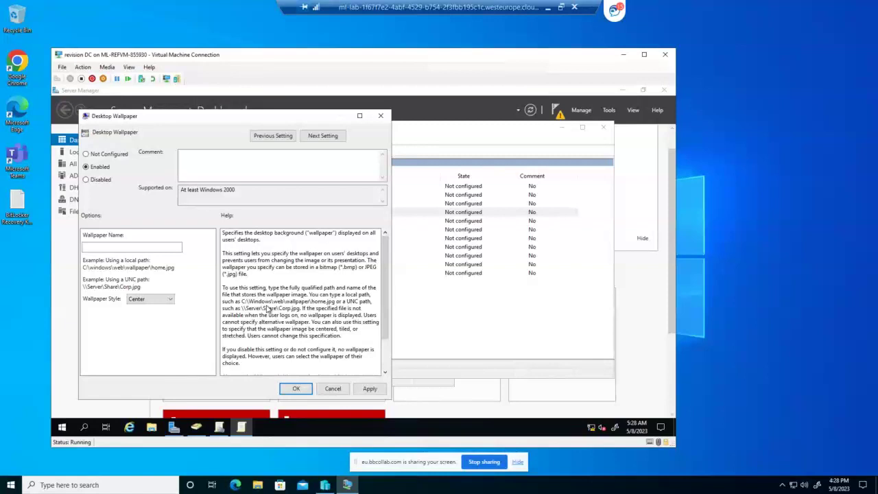
left_click(336, 390)
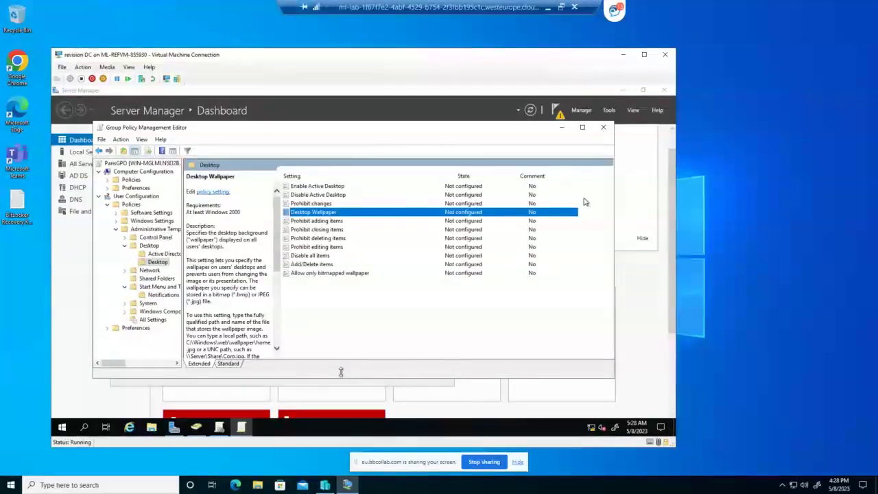
left_click(603, 129)
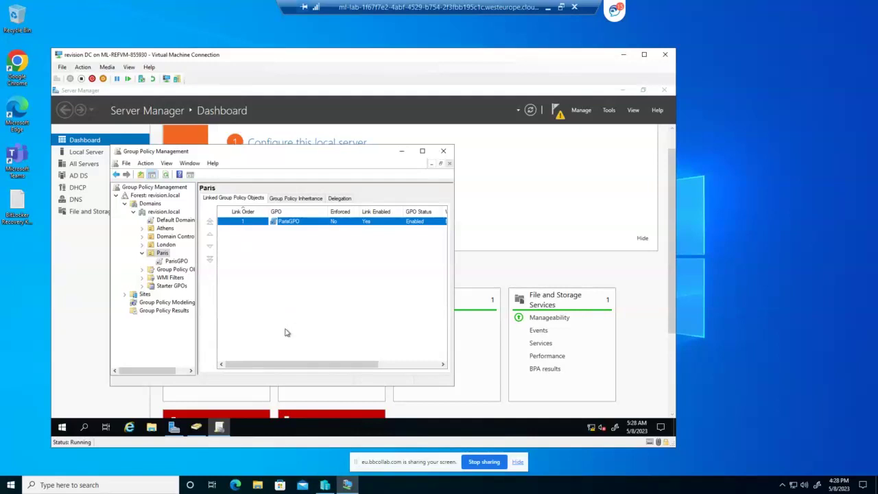
Open File Explorer and show This PC's folders and drives
left_click(152, 430)
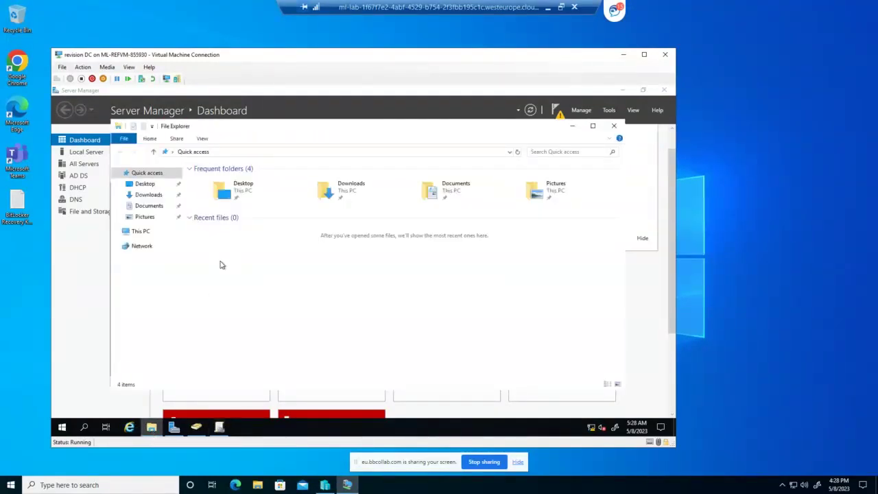
left_click(147, 232)
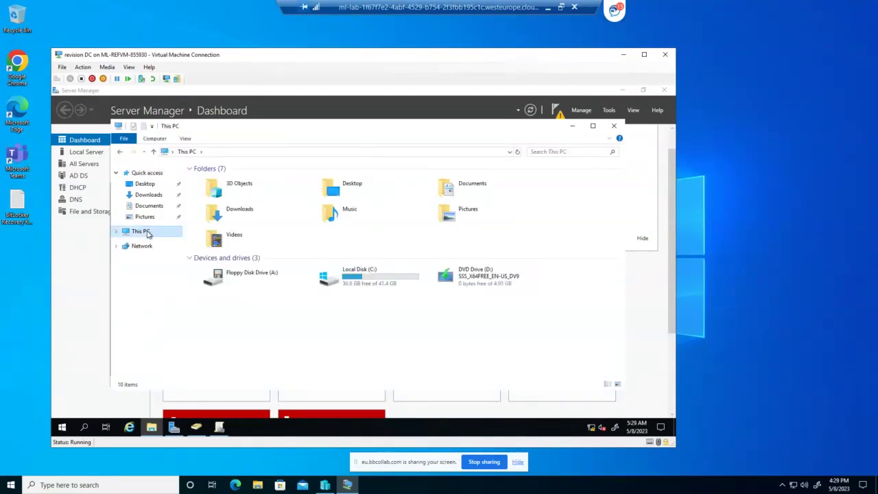
Open the Local Disk (C:) drive from This PC
right_click(339, 308)
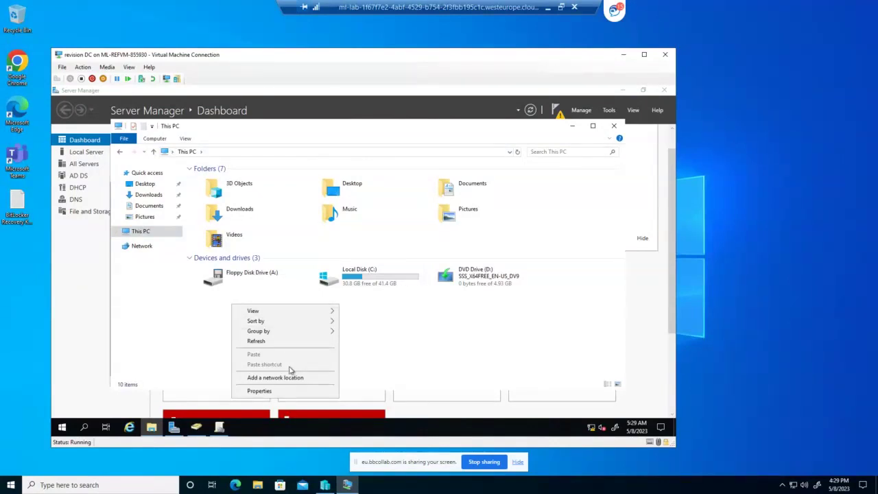
left_click(391, 333)
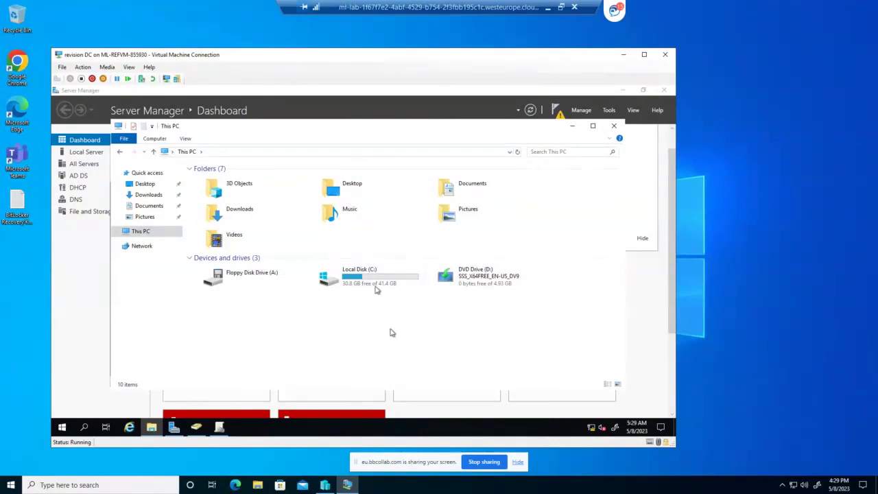
double_click(378, 282)
Create a new folder named 'testing' at the root of C:
right_click(271, 253)
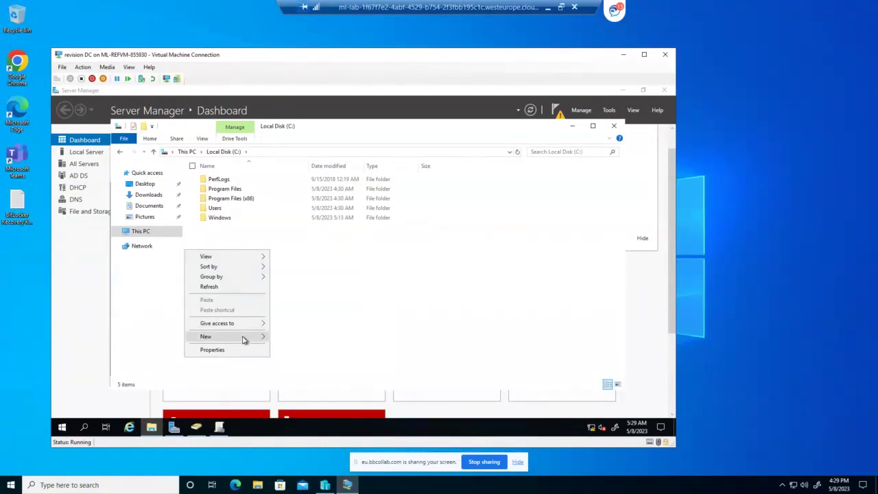
mouse_move(244, 339)
left_click(291, 337)
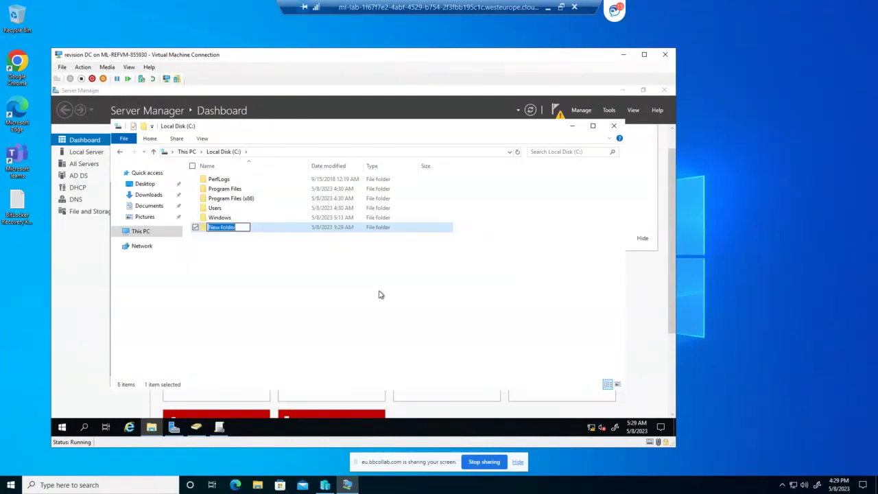
type("testing")
left_click(253, 234)
right_click(235, 232)
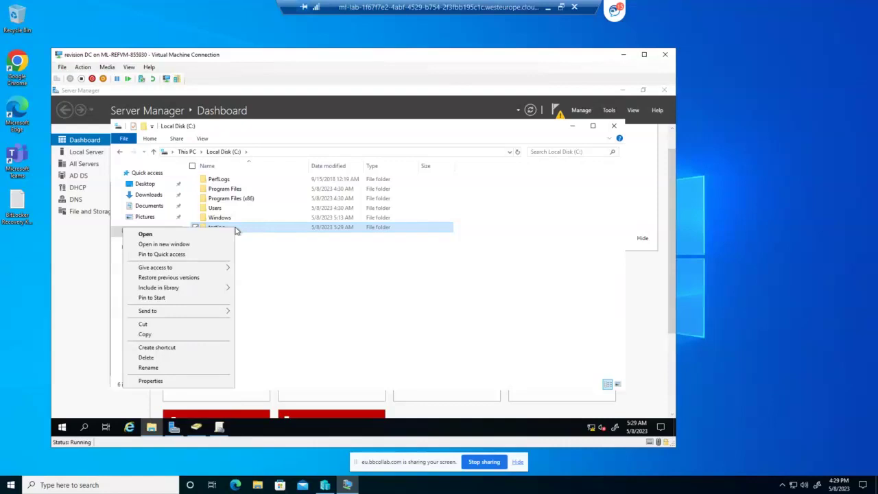
Enable Advanced Sharing on testing with share name 'example' and open its Permissions
left_click(152, 380)
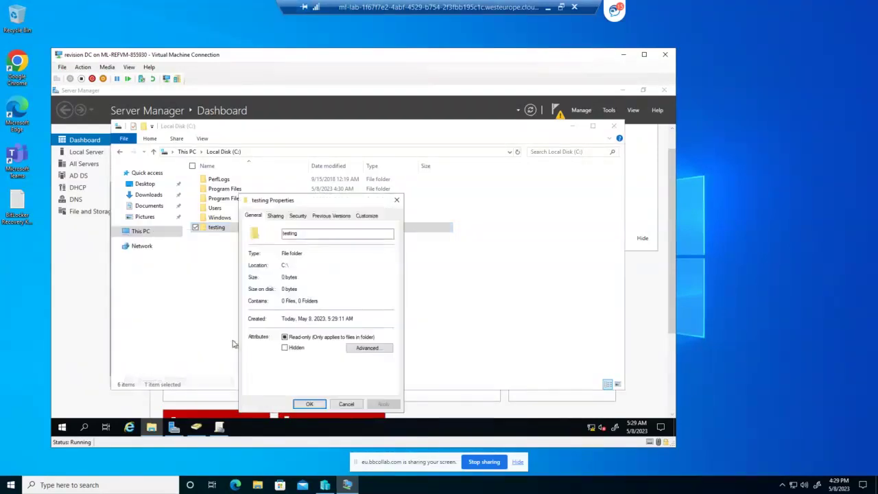
left_click(274, 216)
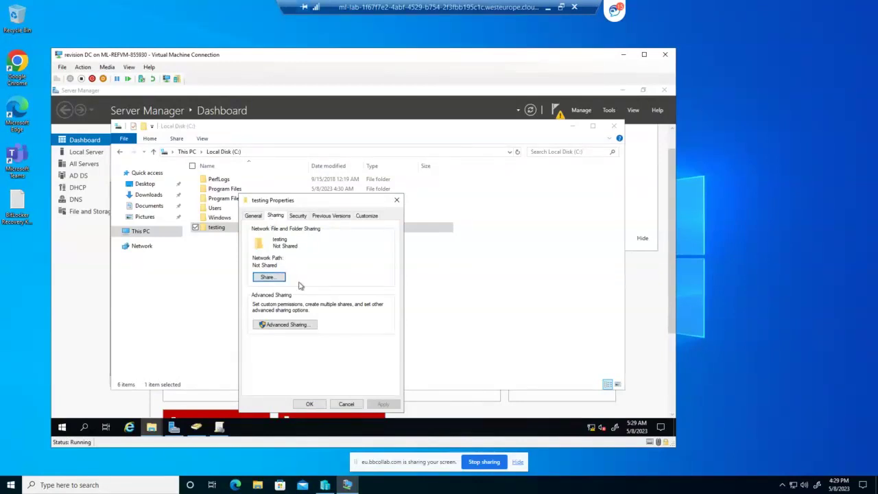
left_click(283, 325)
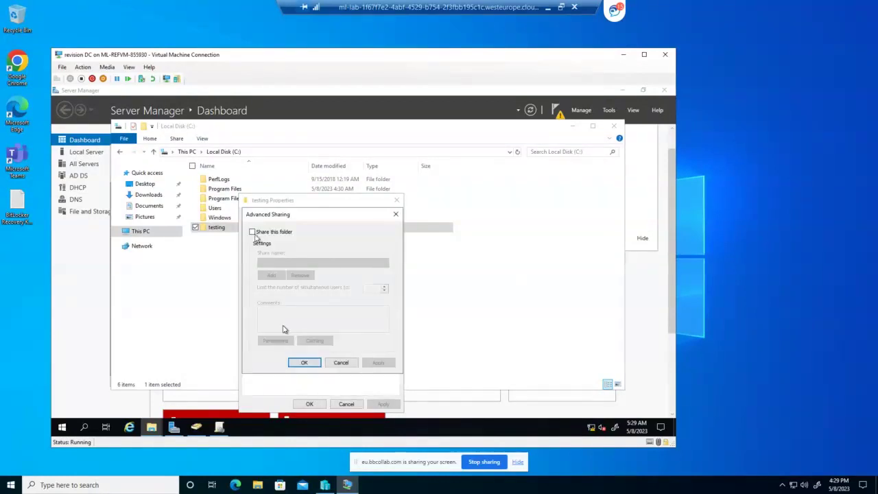
left_click(252, 231)
left_click(277, 262)
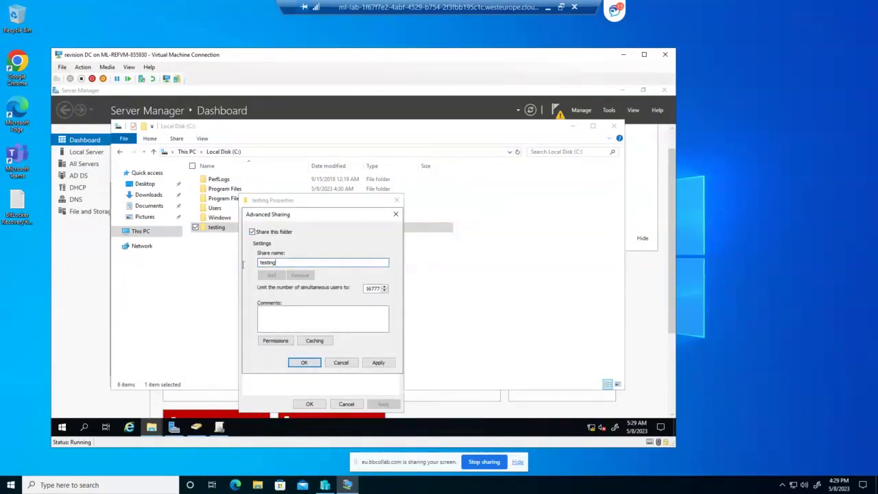
left_click_drag(277, 262, 242, 267)
type("example")
left_click(276, 341)
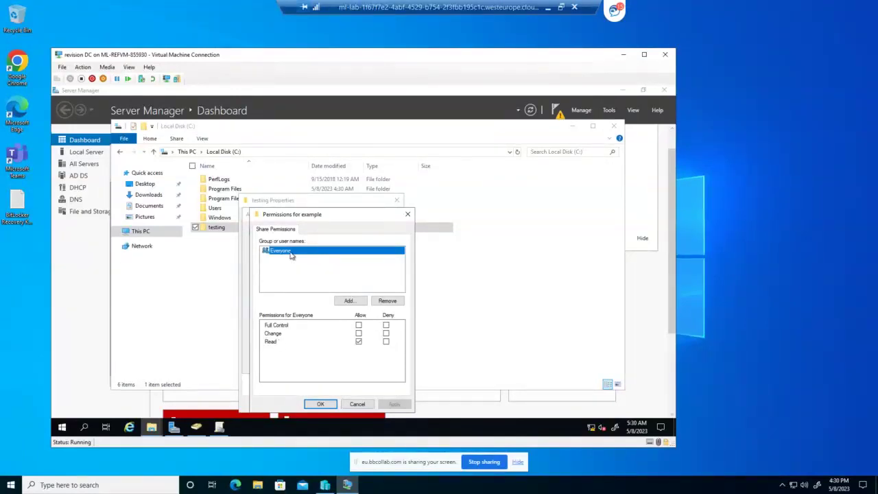
Remove Everyone from the example share and try adding a 'paris' group, which isn't found
left_click(377, 301)
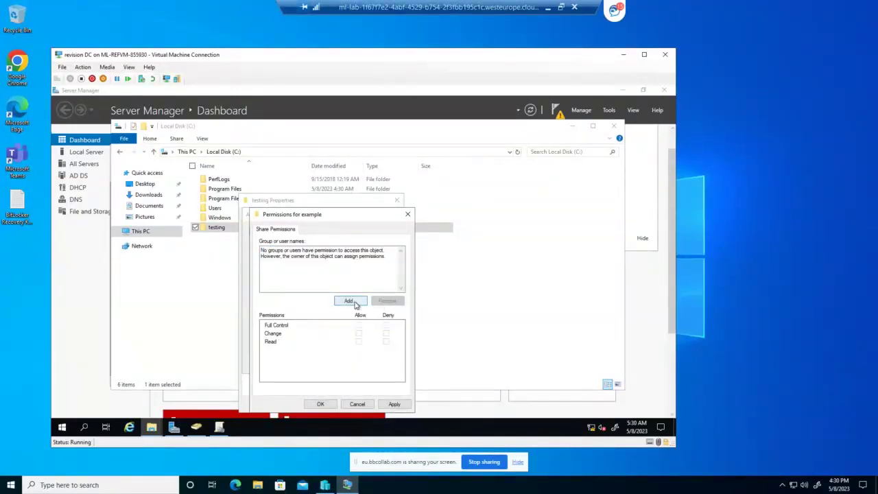
left_click(349, 301)
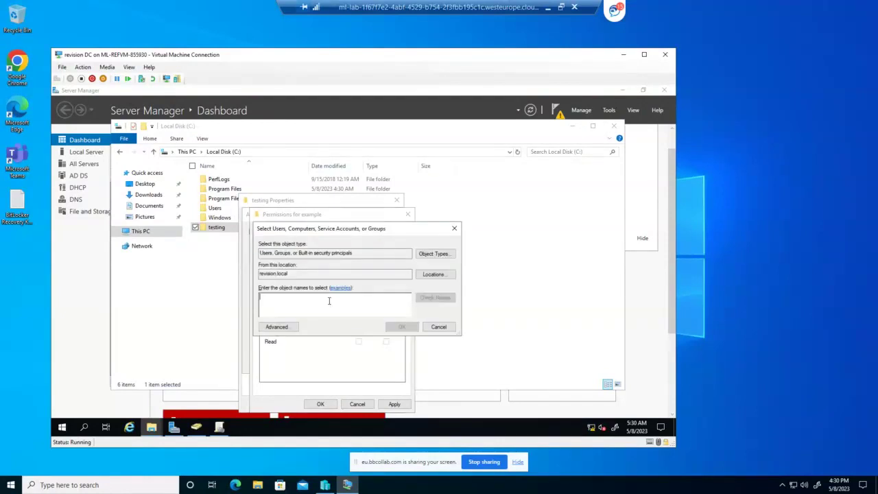
type("pan")
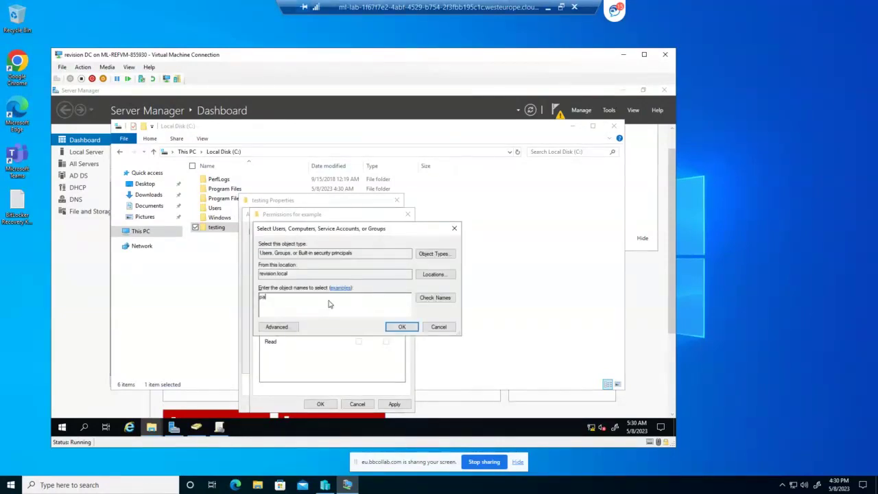
left_click(443, 299)
left_click(450, 375)
Retry the paris lookup, abandon adding the group, and bring Server Manager forward
type("s")
left_click(437, 299)
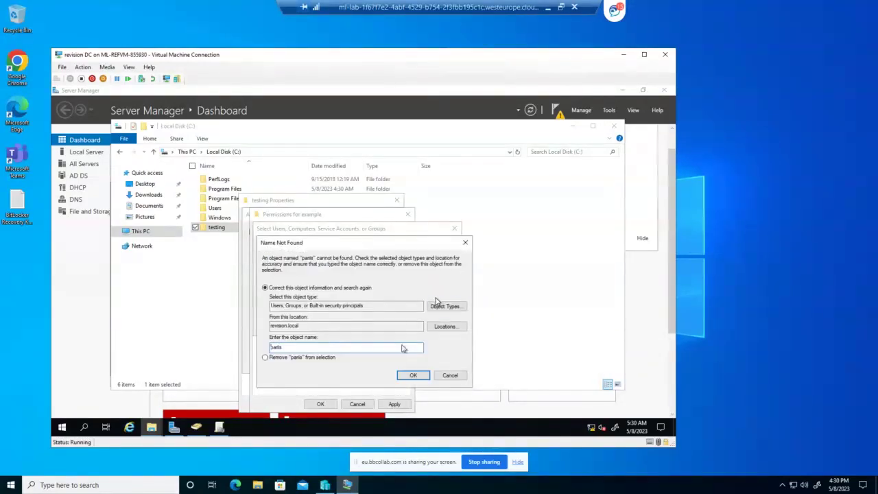
left_click(453, 375)
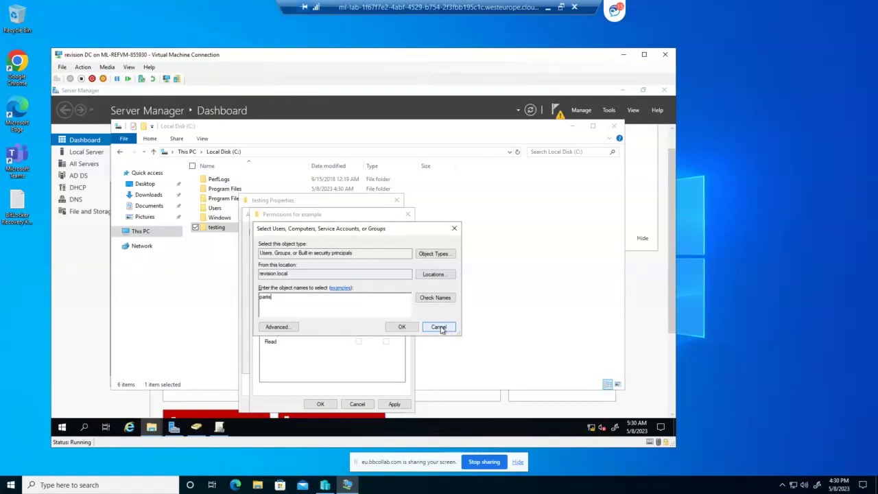
left_click(439, 327)
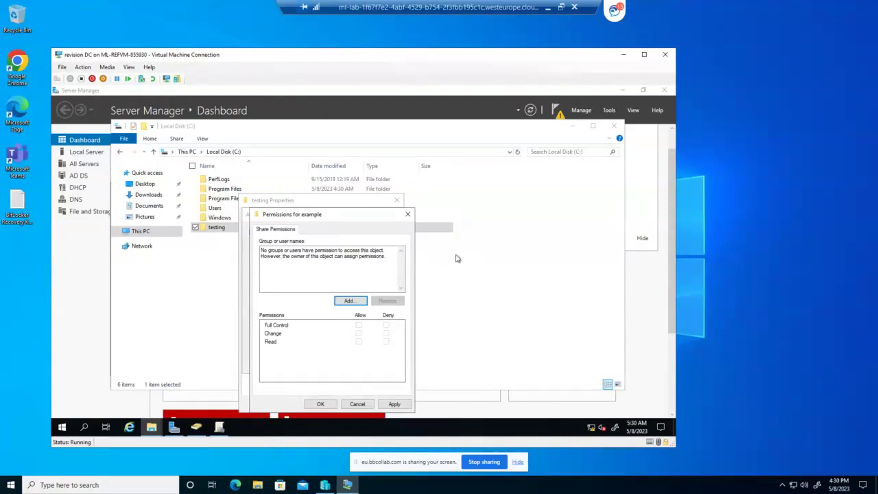
left_click(608, 111)
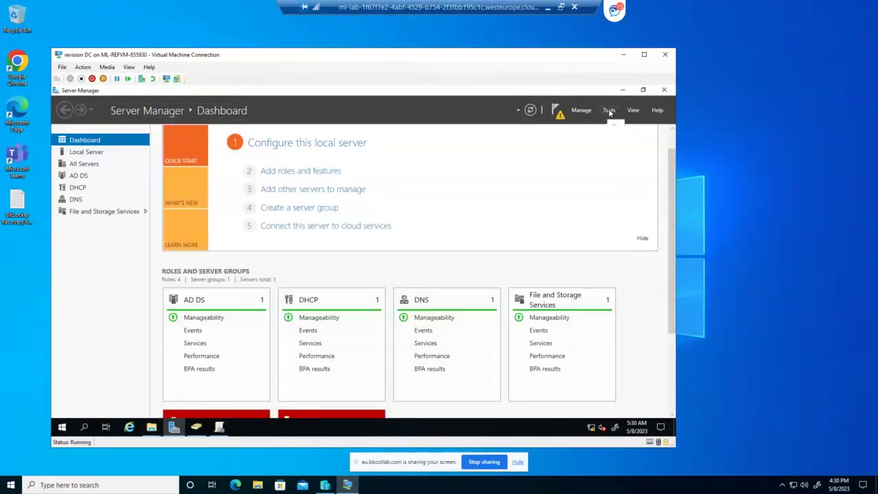
Launch Active Directory Users and Computers and browse the Paris and Athens OUs in revision.local
left_click(609, 112)
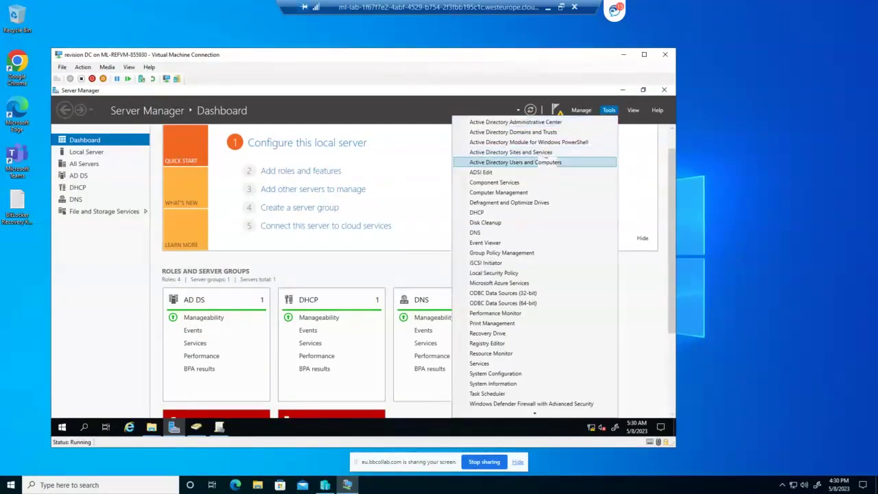
left_click(539, 163)
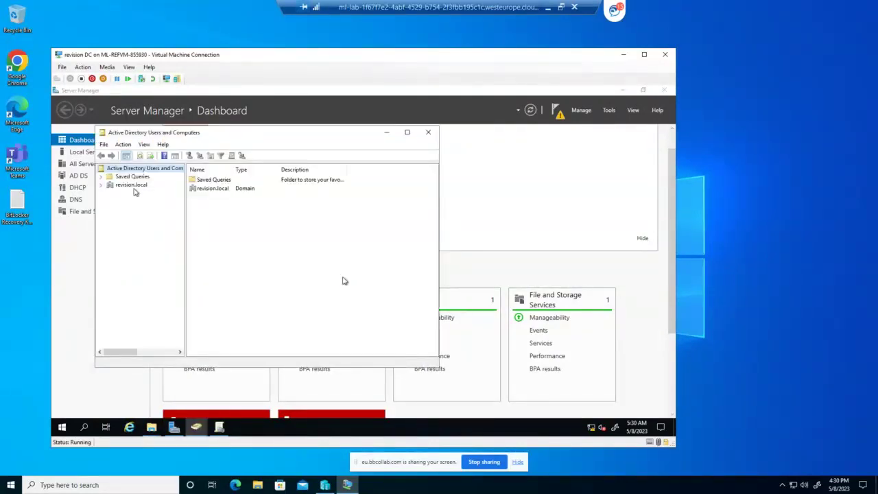
left_click(101, 185)
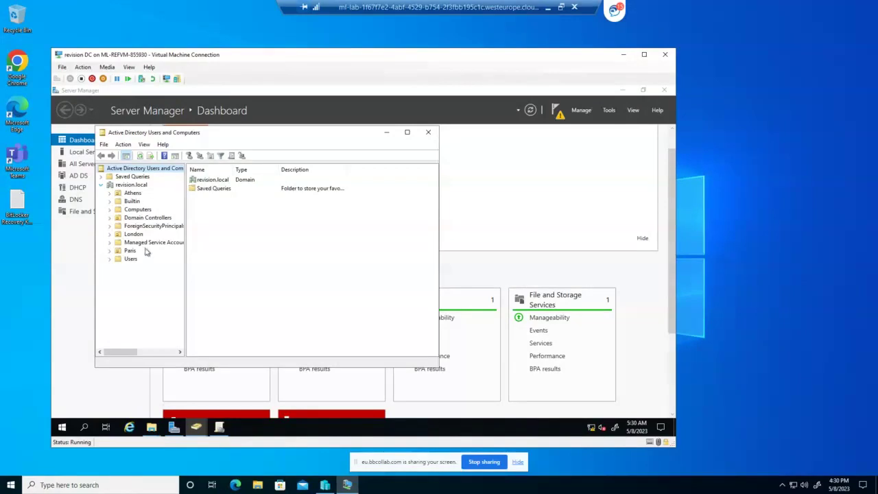
left_click(131, 251)
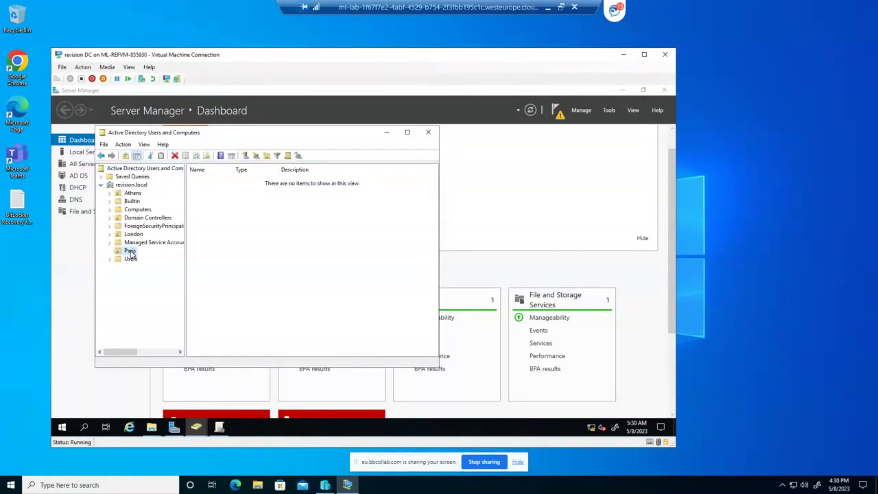
left_click(130, 194)
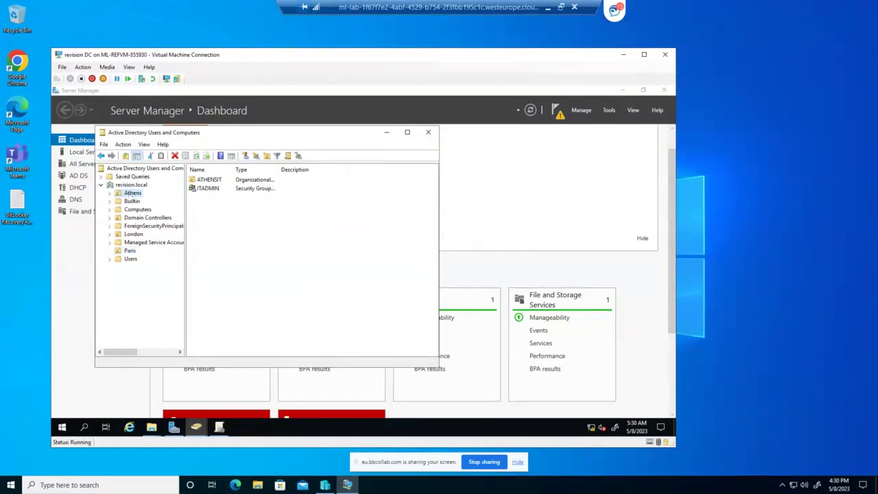
Add a domain-local group 'AthenAdmin' under Athens, then close the console
right_click(133, 196)
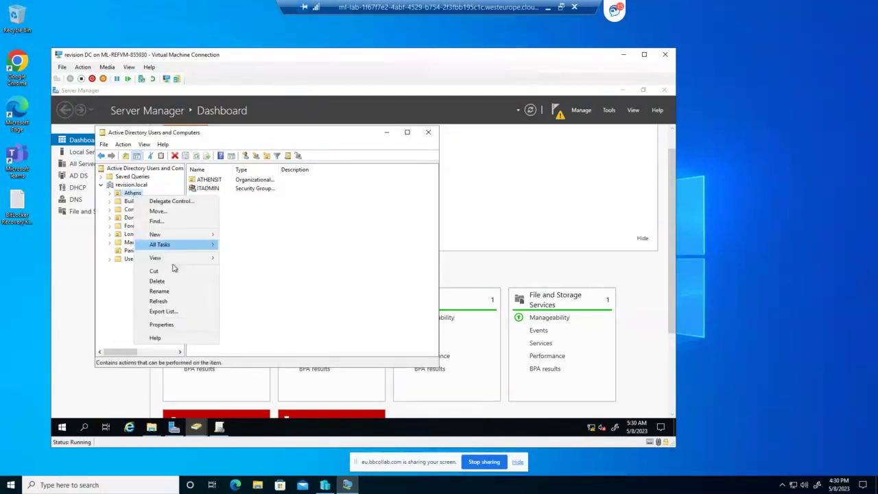
mouse_move(185, 235)
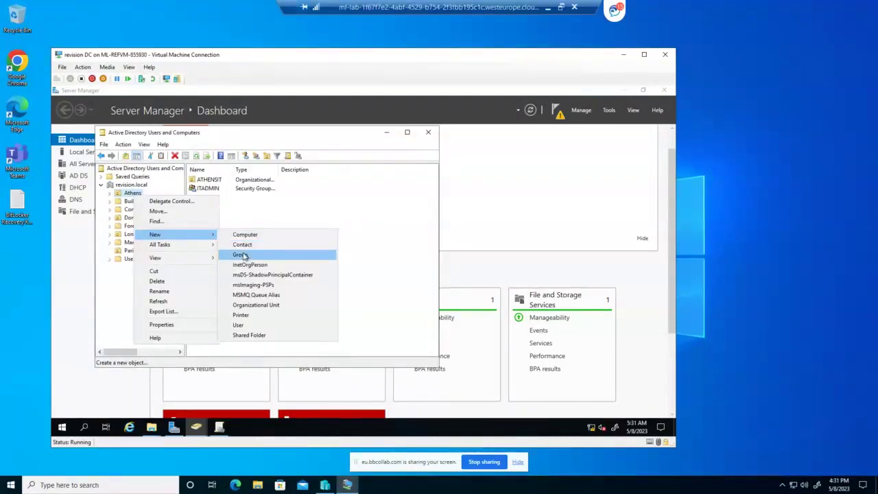
left_click(244, 255)
left_click(120, 246)
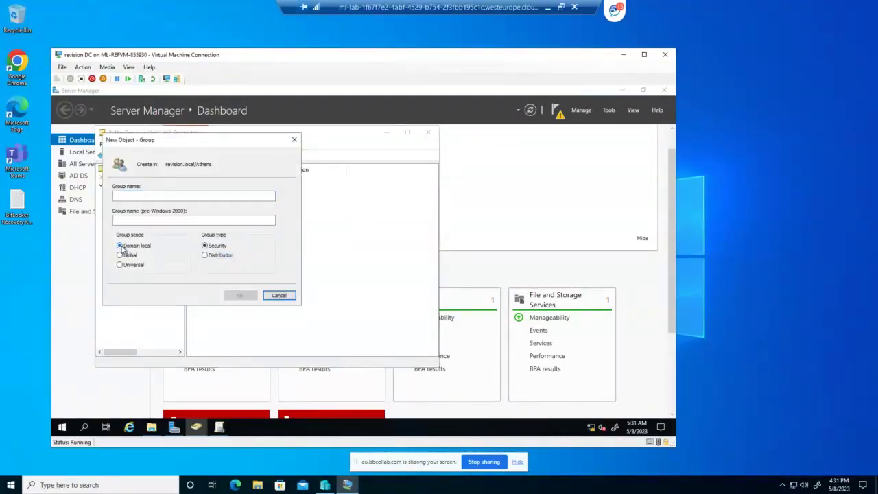
left_click(128, 196)
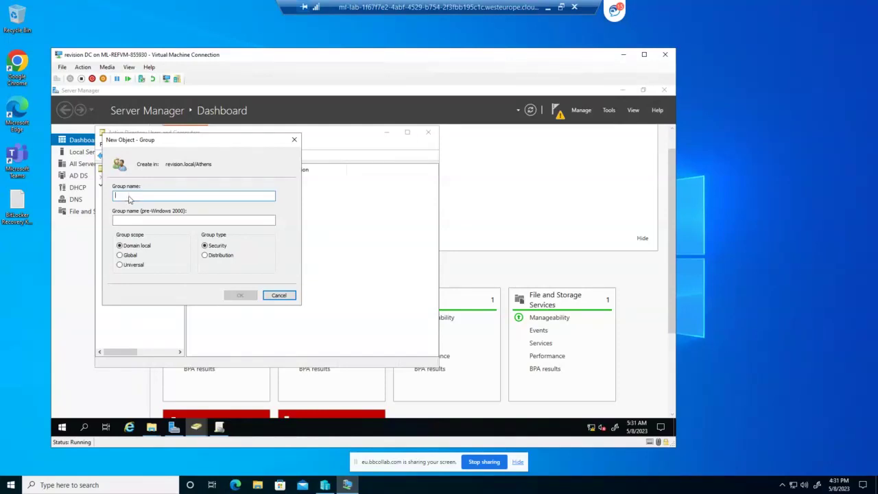
type("Athe")
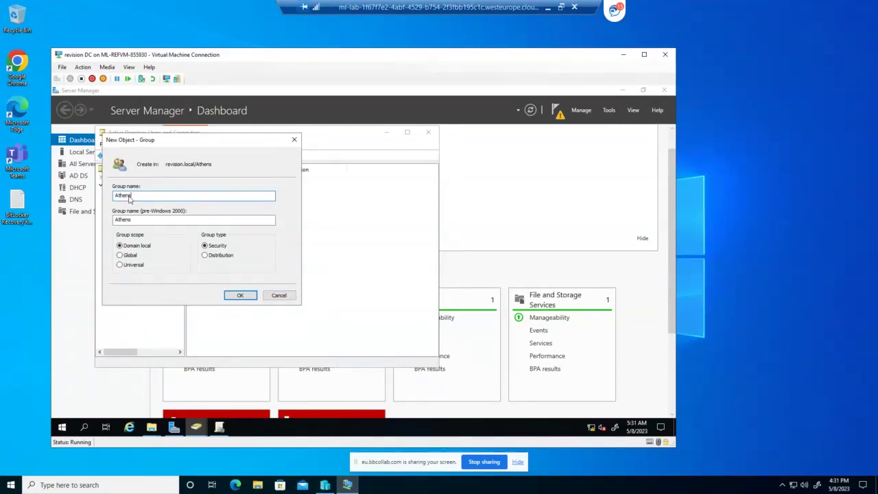
type("nAdmin")
left_click(239, 296)
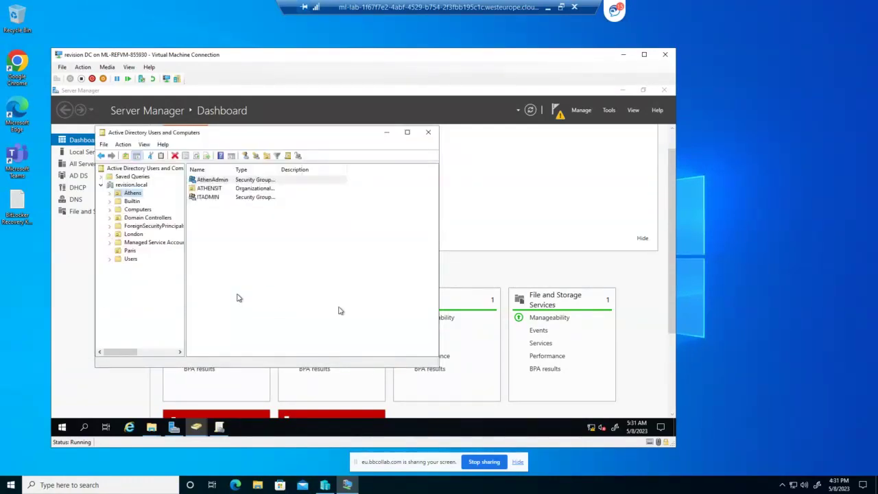
left_click(428, 132)
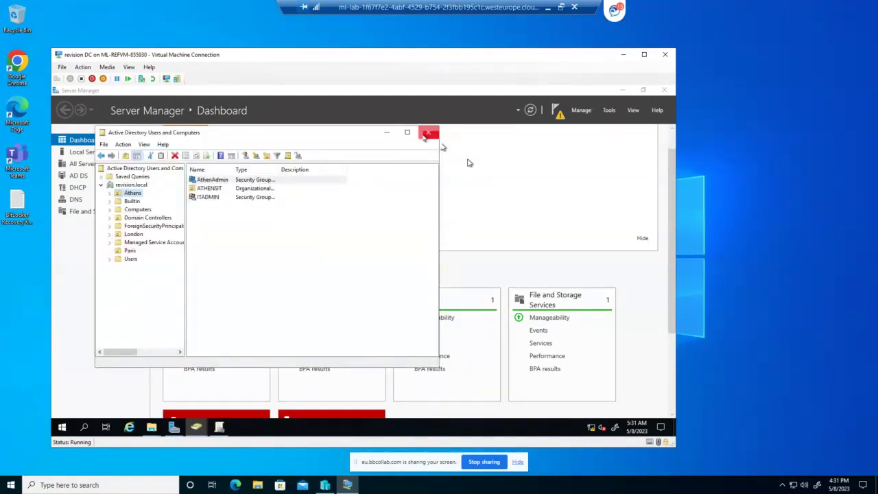
Launch Group Policy Management to view the Paris policy, then return to the testing share permissions
left_click(608, 110)
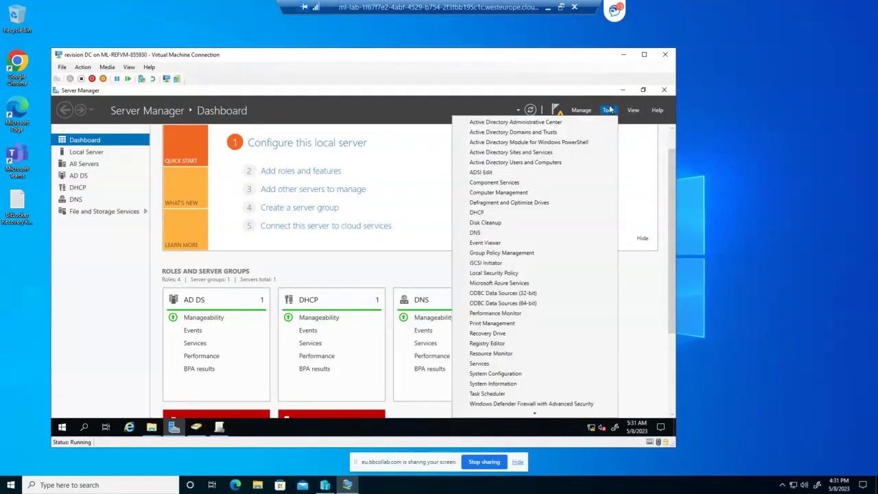
left_click(508, 252)
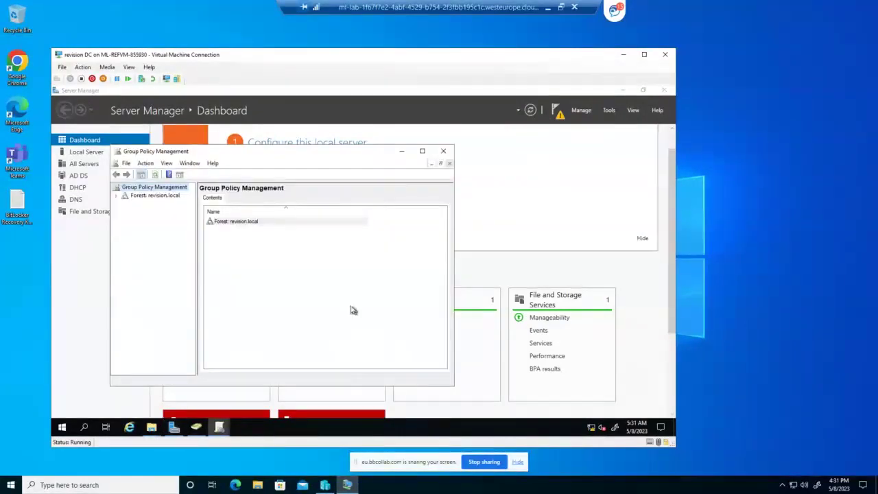
left_click(217, 429)
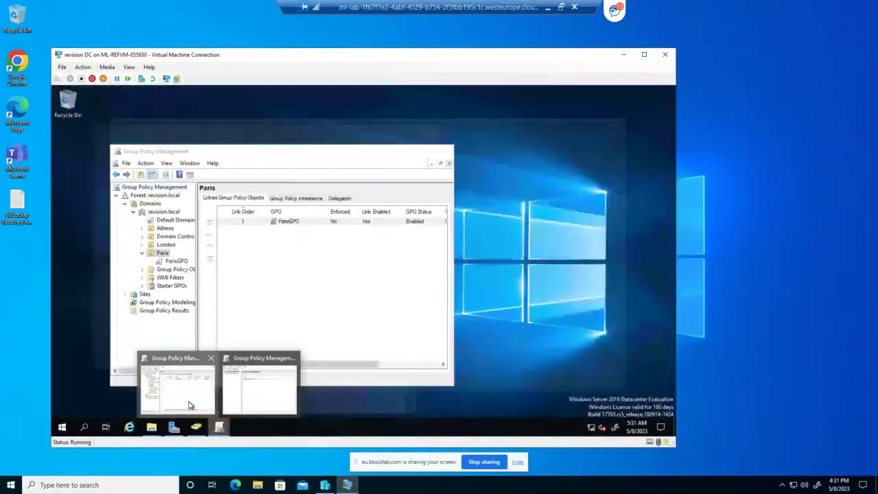
left_click(192, 406)
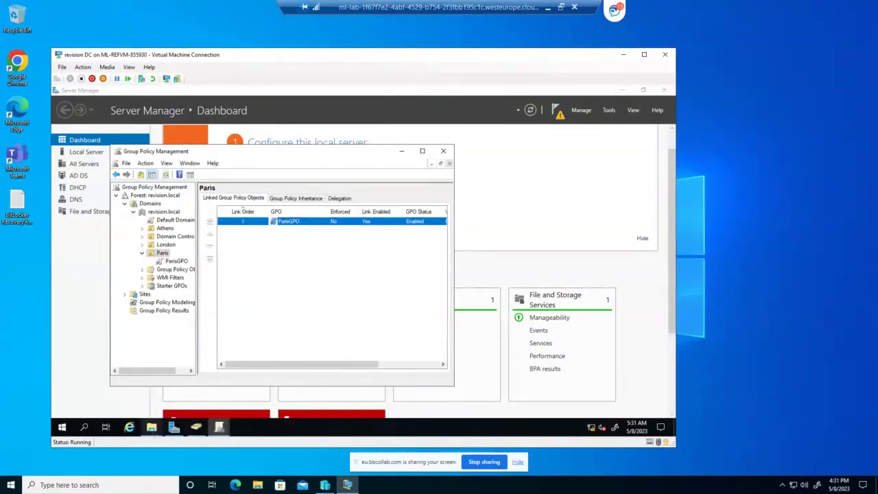
left_click(152, 426)
left_click(201, 406)
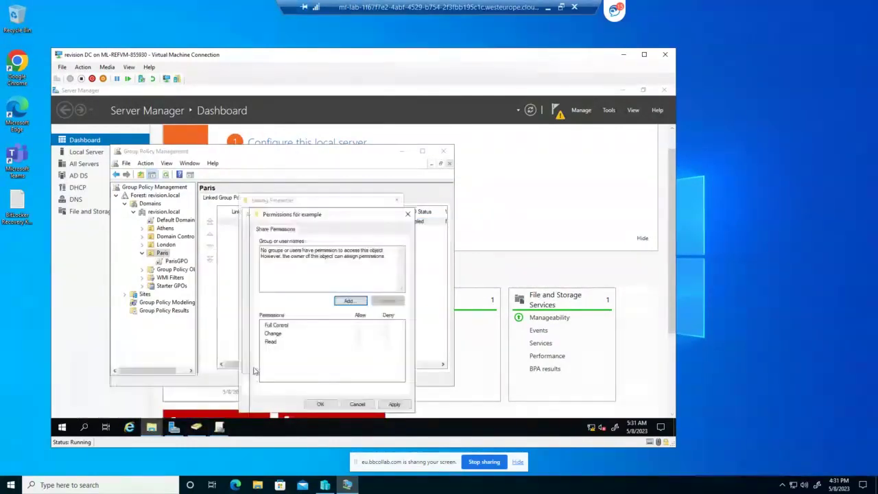
Add AthenAdmin to the example share with Full Control allowed, apply, and close all sharing dialogs
left_click(348, 302)
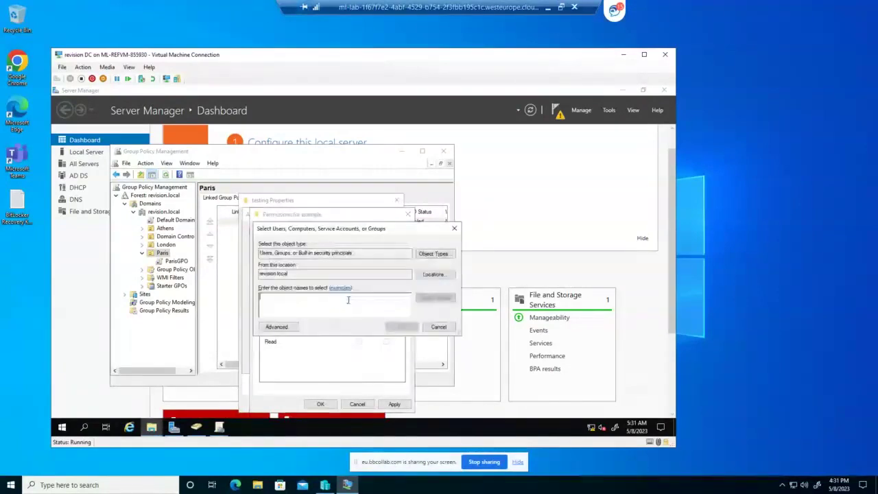
type("at")
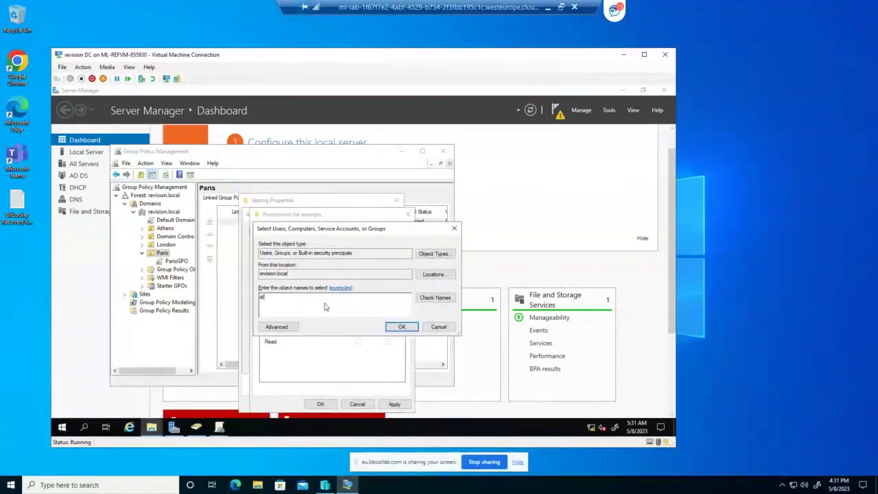
type("hen")
left_click(439, 300)
left_click(398, 327)
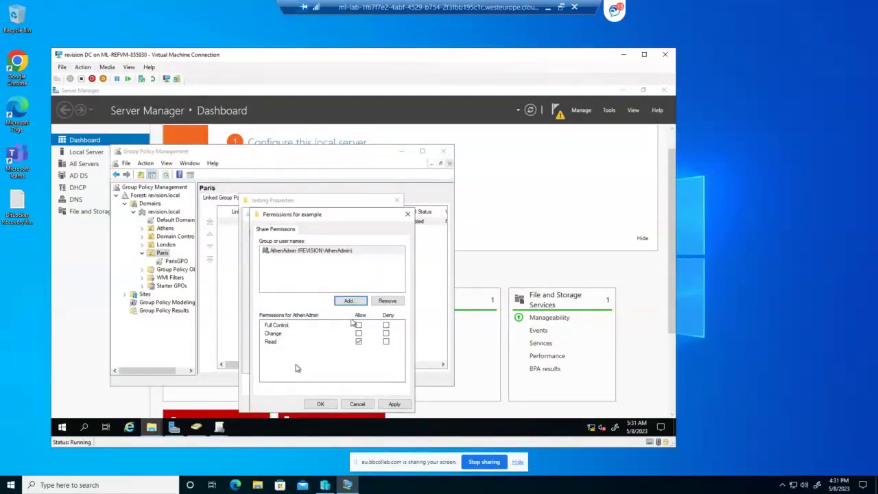
left_click(358, 325)
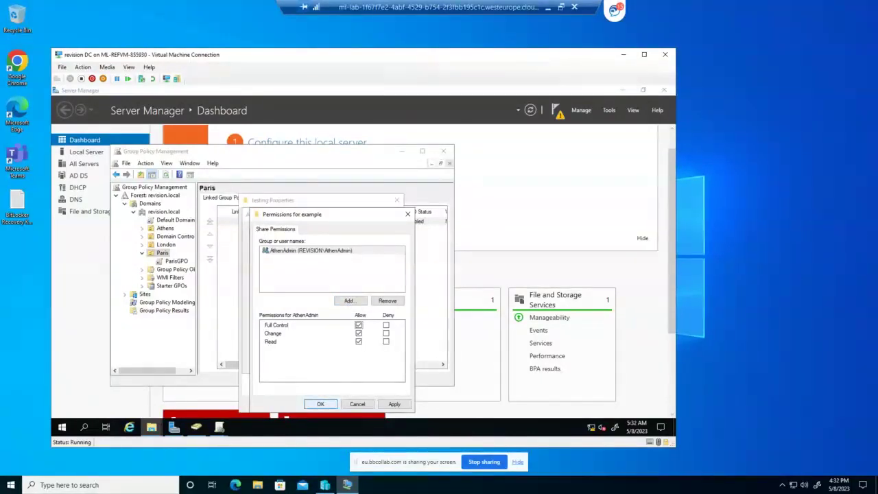
left_click(393, 405)
left_click(321, 405)
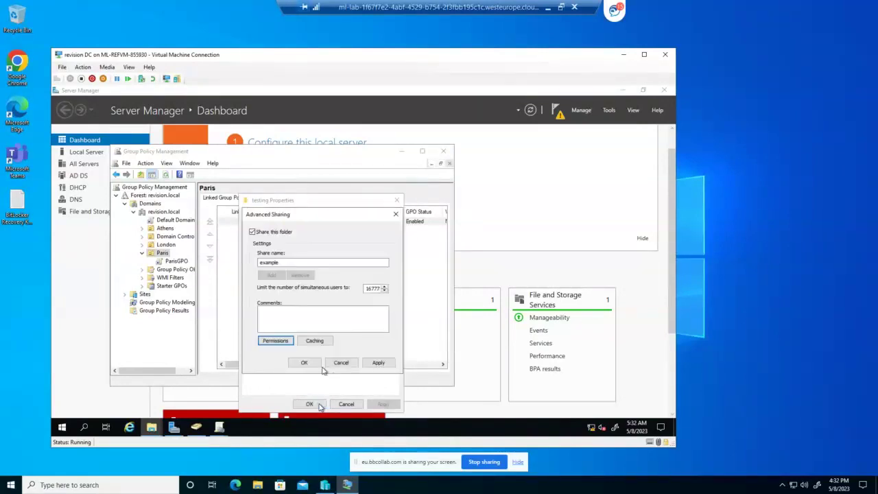
left_click(301, 363)
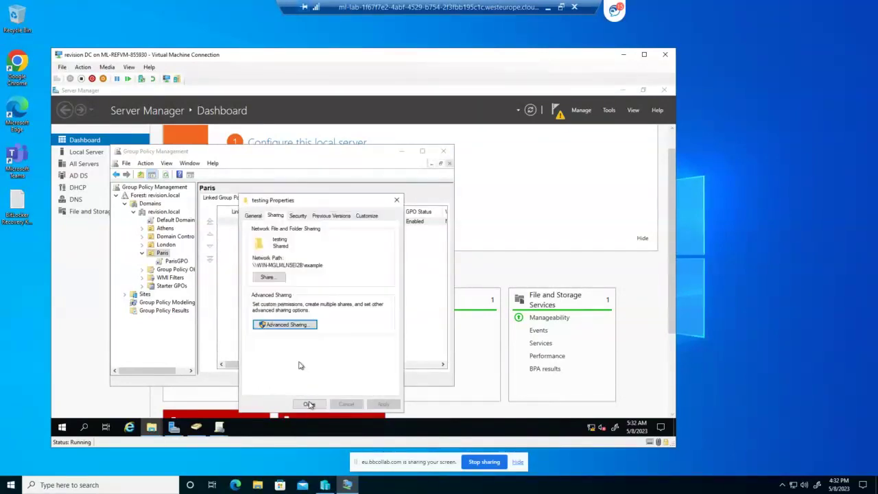
left_click(308, 404)
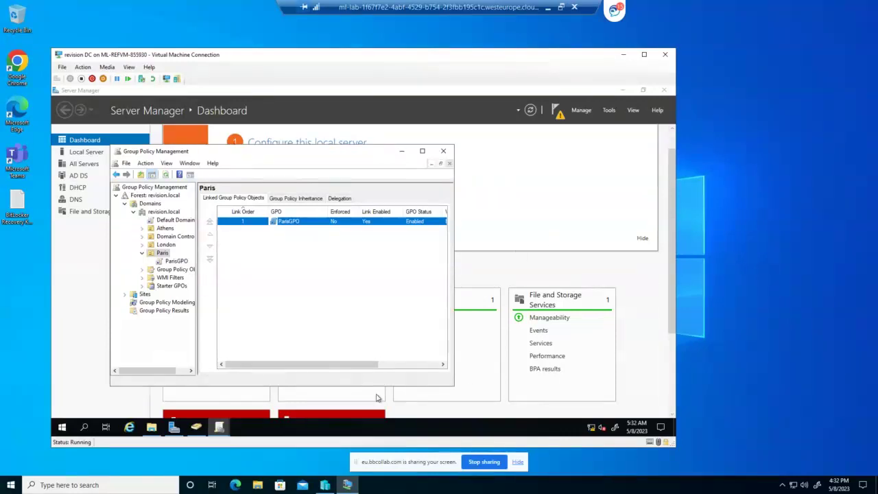
left_click(484, 461)
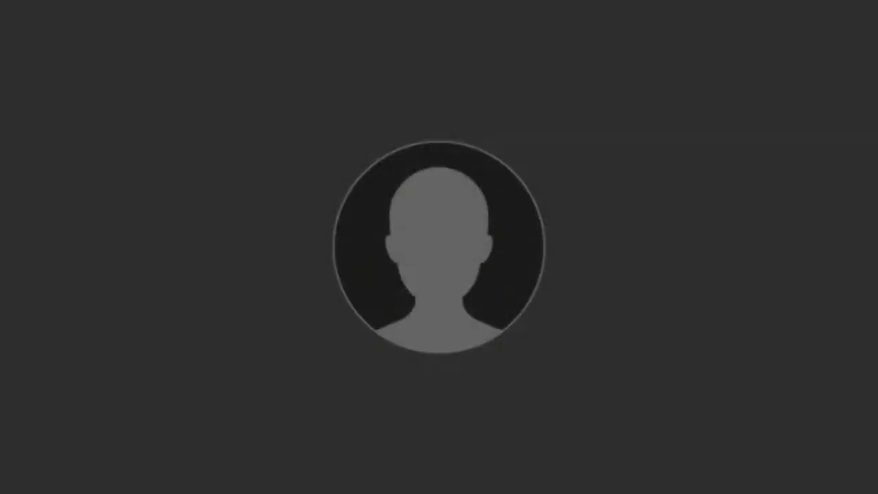